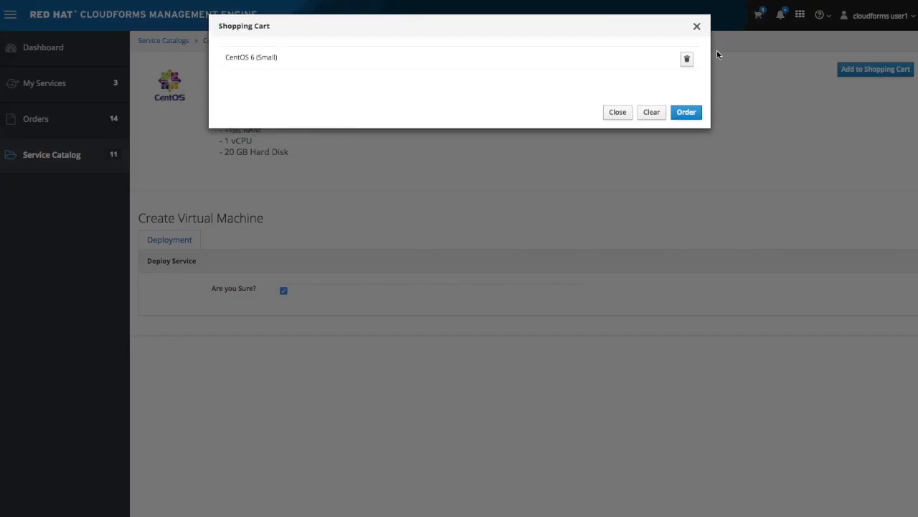
- Order the CentOS 6 (Small) service from the cart and open the newest order's details
{"action": "left_click", "coordinate": [686, 113]}
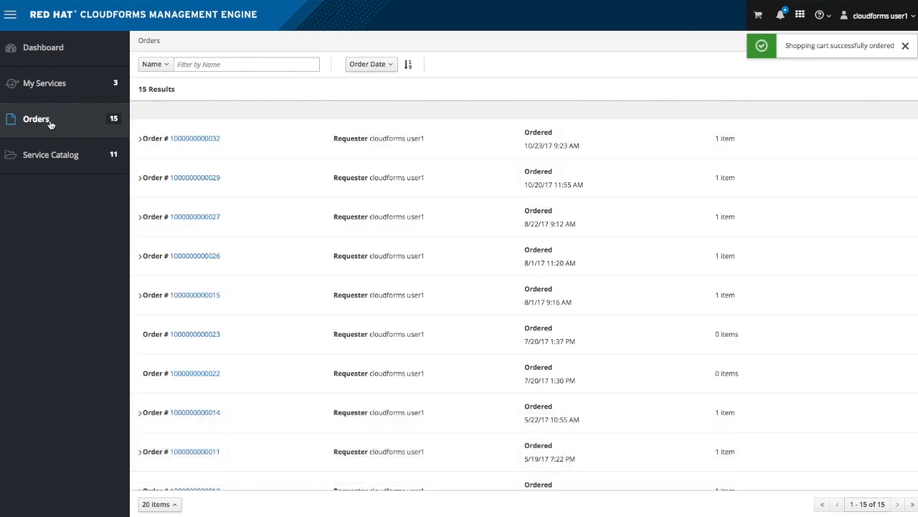
{"action": "left_click", "coordinate": [194, 139]}
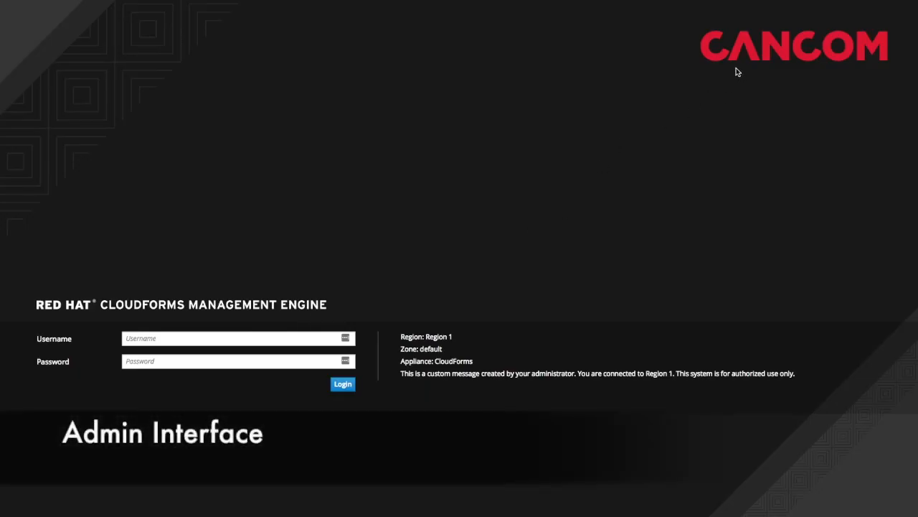
- Log in to the admin interface with the administrator user name and password
{"action": "left_click", "coordinate": [620, 373]}
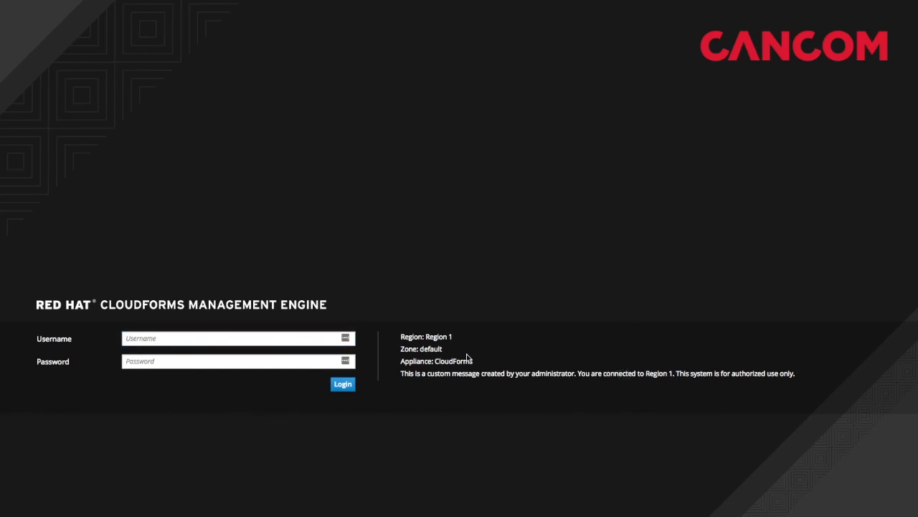
{"action": "left_click", "coordinate": [309, 338]}
{"action": "type", "text": "admin"}
{"action": "key", "text": "Tab"}
{"action": "type", "text": "sm"}
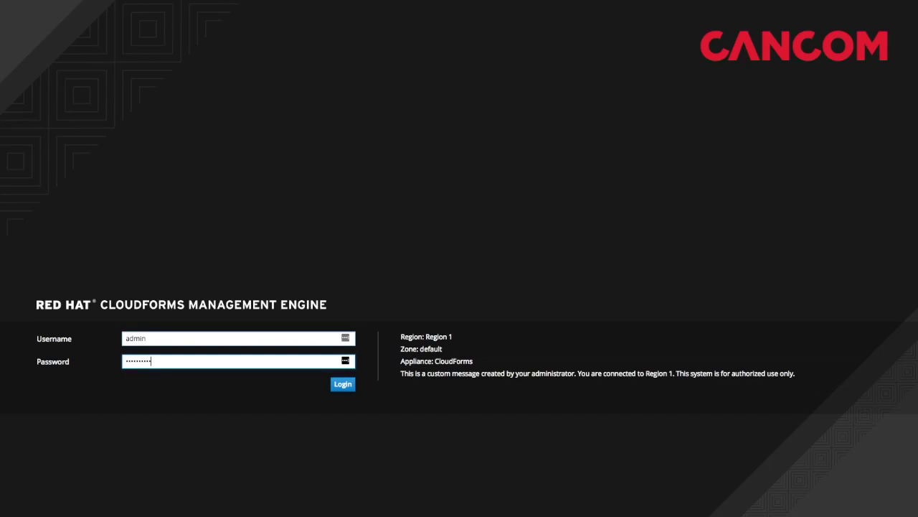
{"action": "type", "text": "artvm"}
{"action": "key", "text": "Return"}
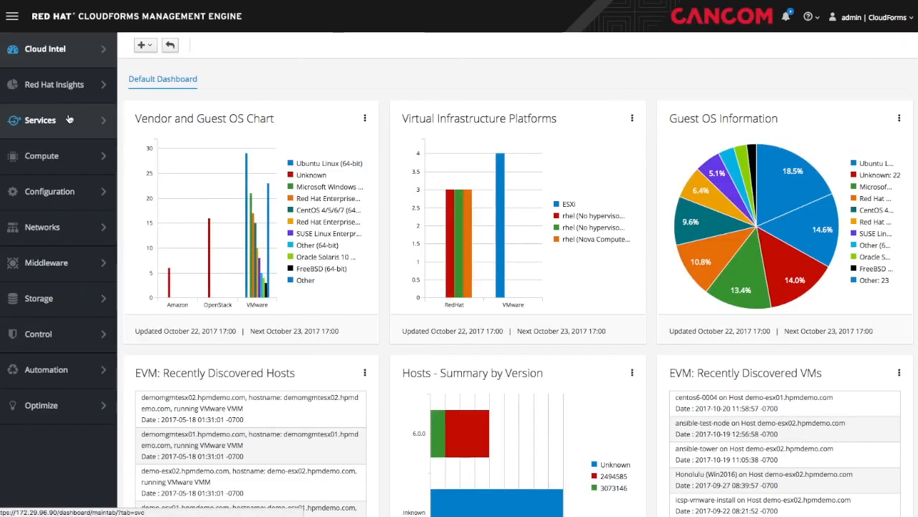
{"action": "mouse_move", "coordinate": [43, 120]}
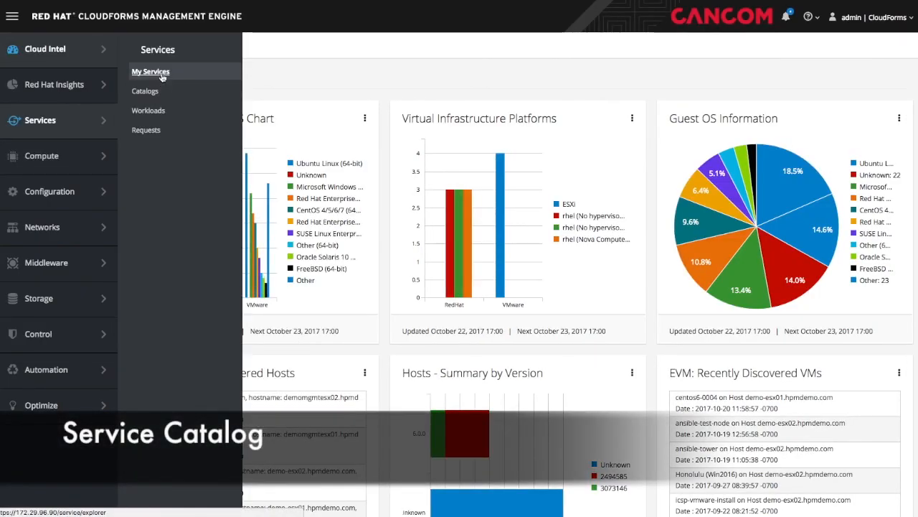
- List the catalog items, expand the AWS, Bundles, Openstack and VMware folders, and select LAMP Stack (Small)
{"action": "left_click", "coordinate": [152, 93]}
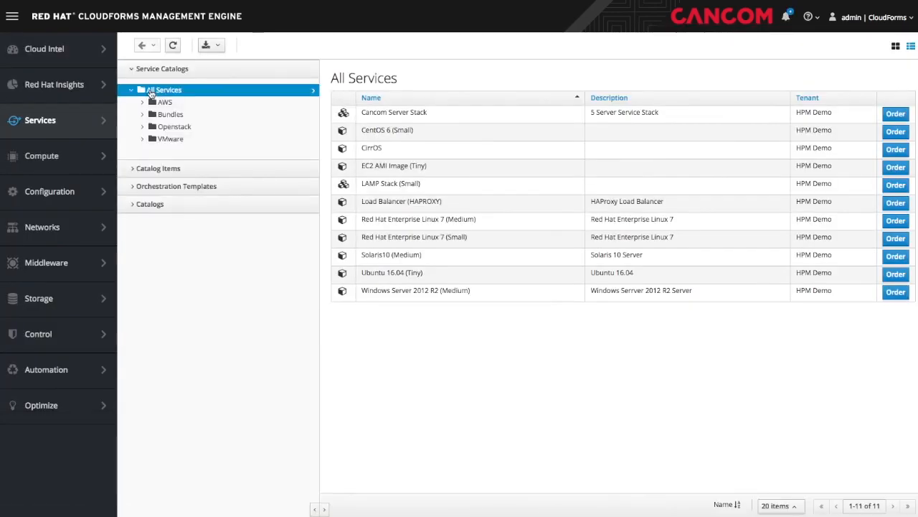
{"action": "left_click", "coordinate": [133, 168]}
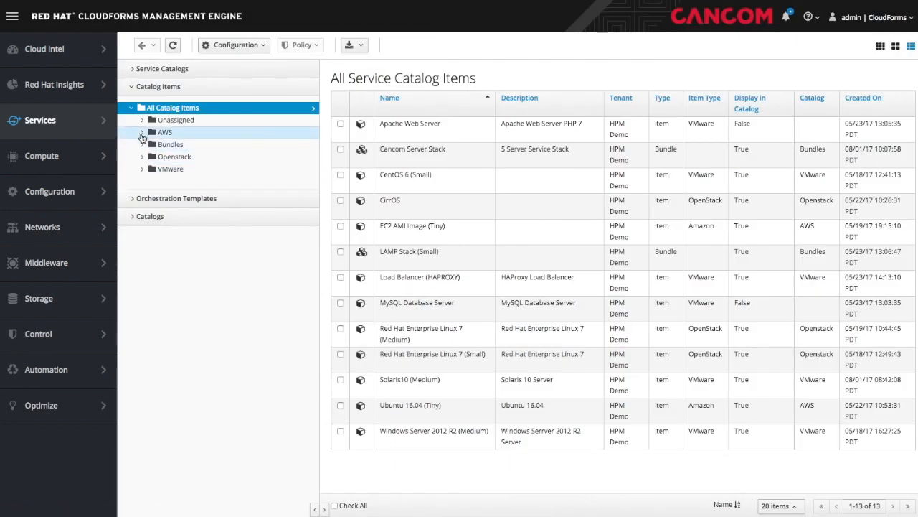
{"action": "left_click", "coordinate": [142, 133]}
{"action": "left_click", "coordinate": [143, 133]}
{"action": "left_click", "coordinate": [143, 144]}
{"action": "left_click", "coordinate": [143, 181]}
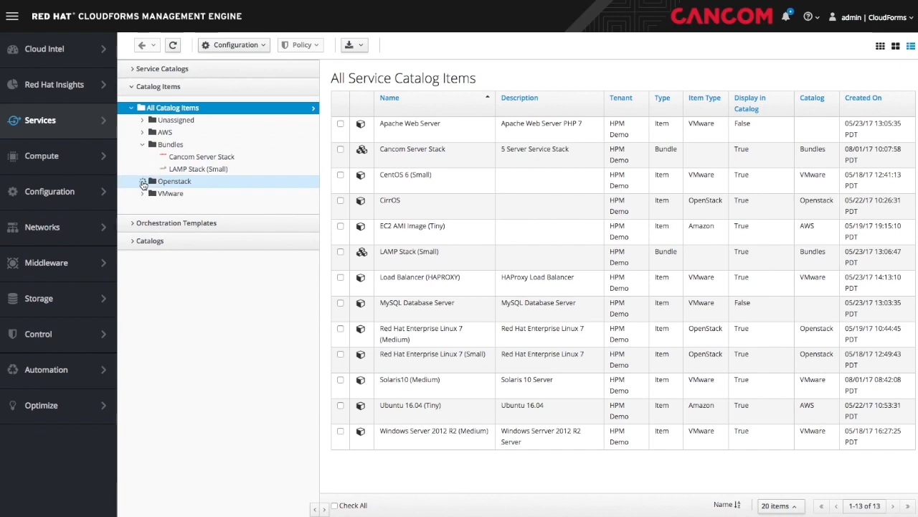
{"action": "left_click", "coordinate": [142, 230]}
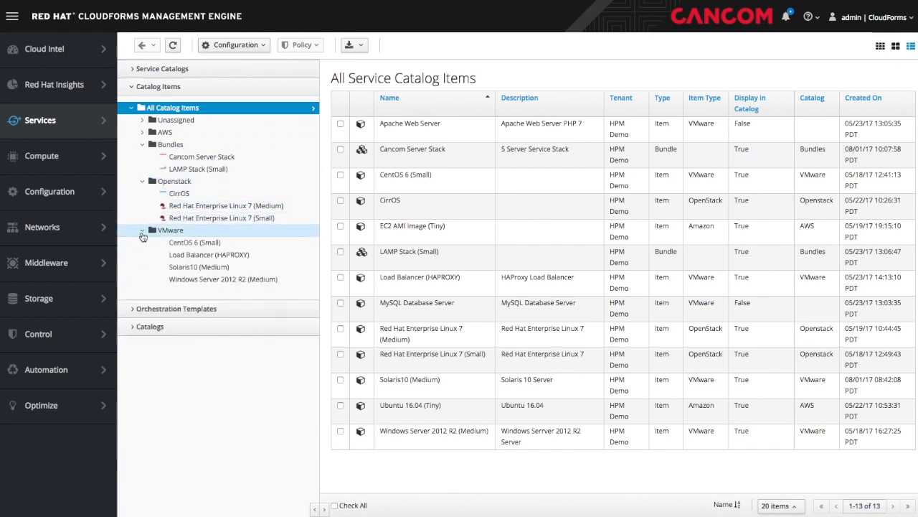
{"action": "left_click", "coordinate": [191, 170]}
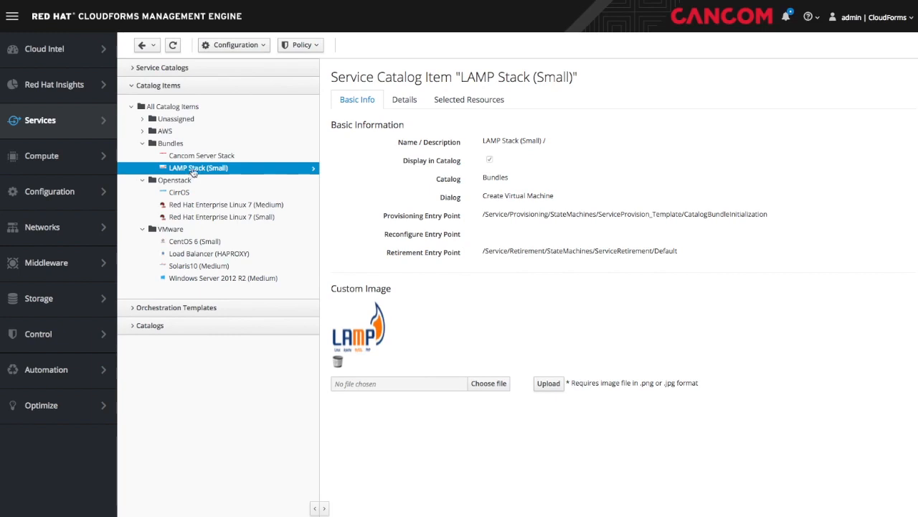
- Read the LAMP Stack long description, then the Windows Server 2012 R2 (Medium) item's description
{"action": "left_click", "coordinate": [406, 100]}
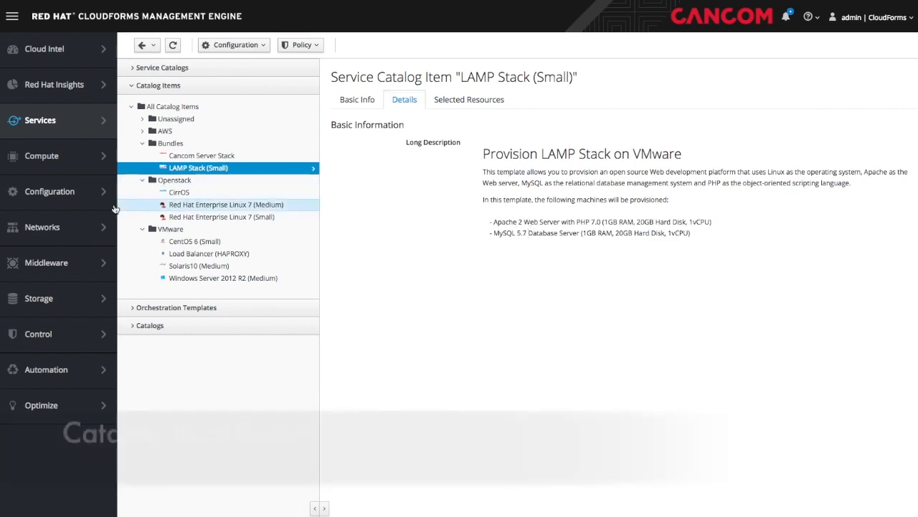
{"action": "left_click", "coordinate": [185, 278]}
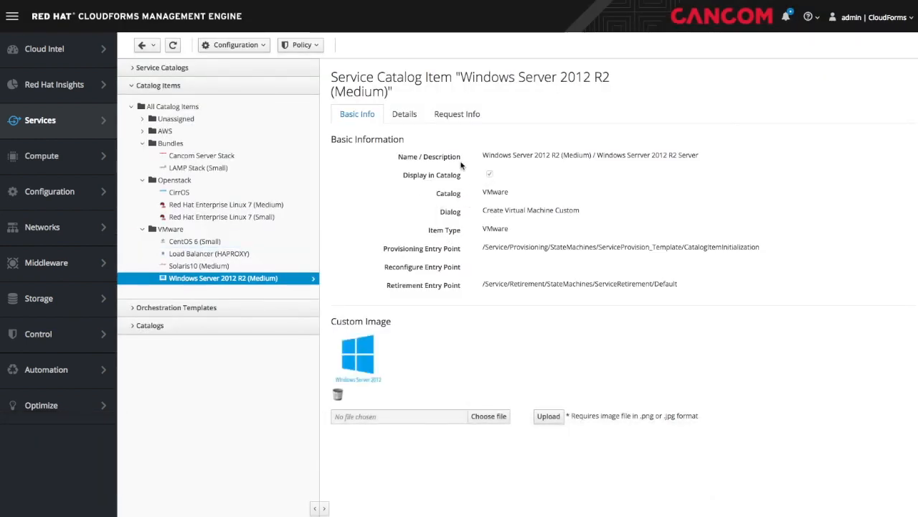
{"action": "left_click", "coordinate": [406, 116]}
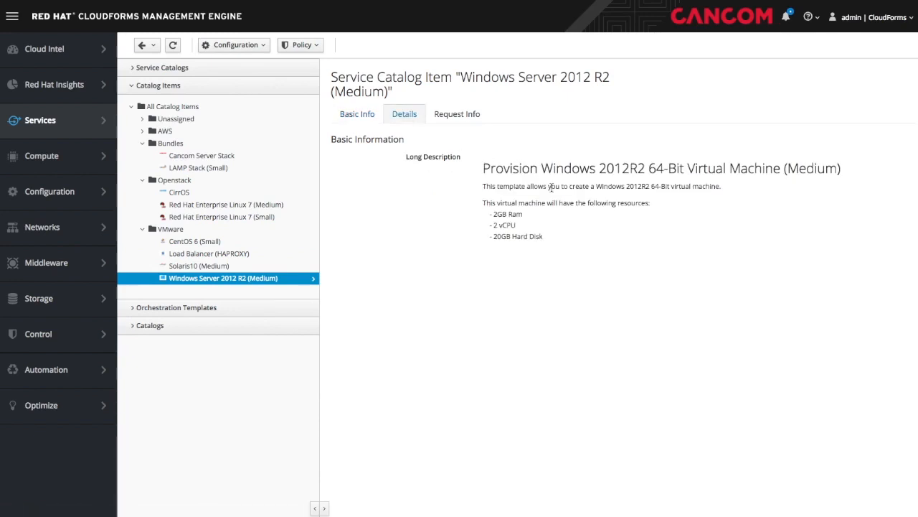
{"action": "left_click", "coordinate": [227, 44]}
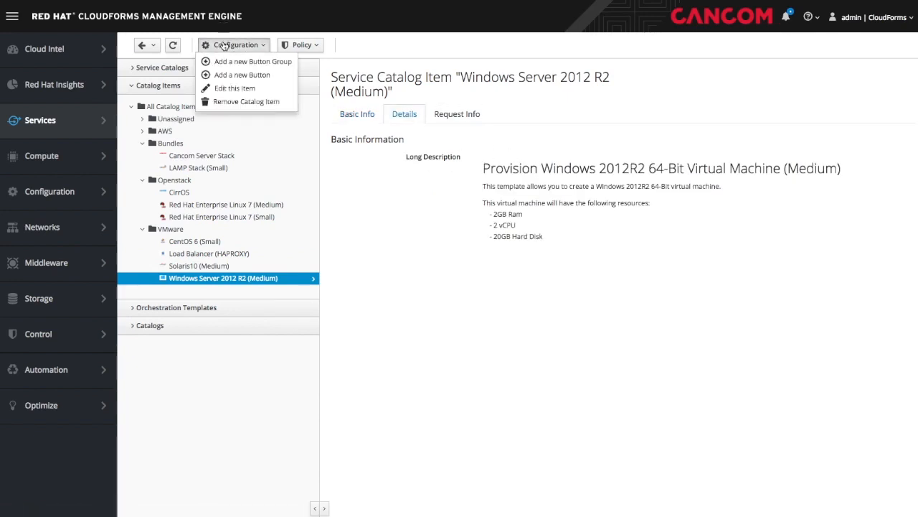
- Edit Windows Server 2012 R2 (Medium) and review its description and catalog request settings
{"action": "left_click", "coordinate": [228, 89]}
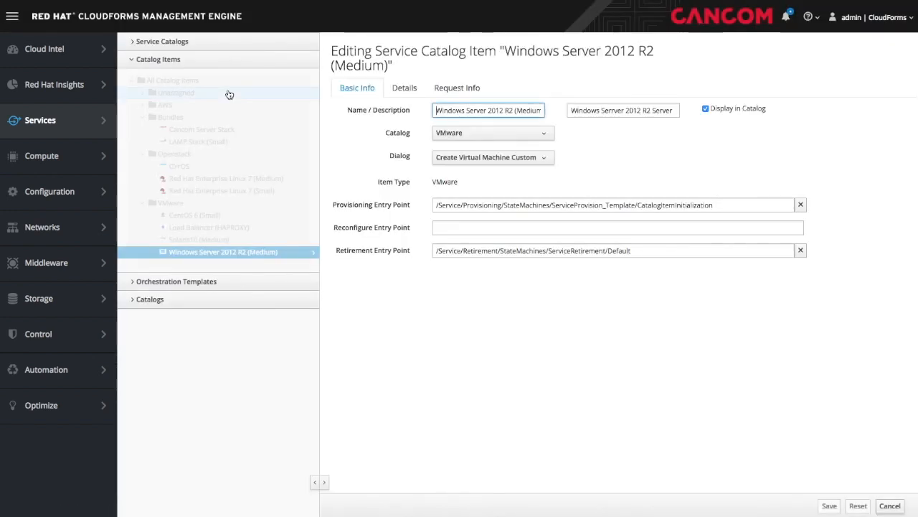
{"action": "left_click", "coordinate": [405, 89]}
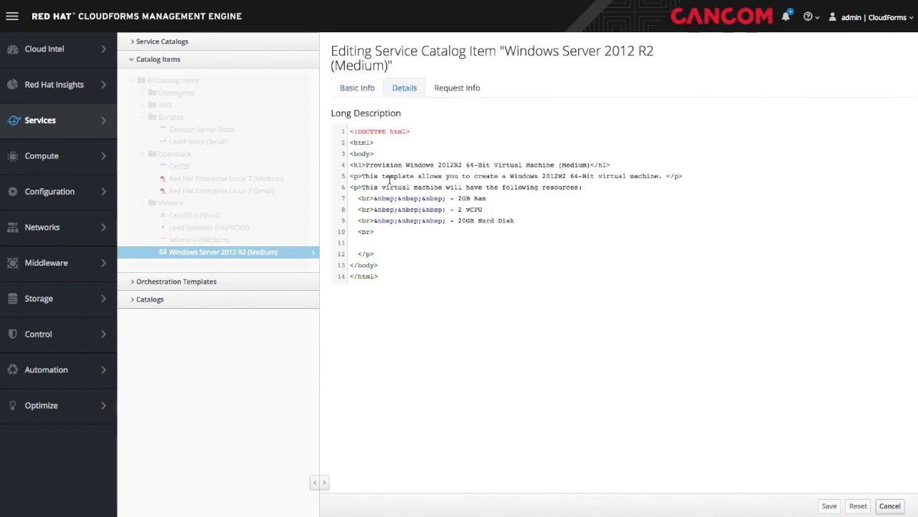
{"action": "left_click", "coordinate": [454, 92]}
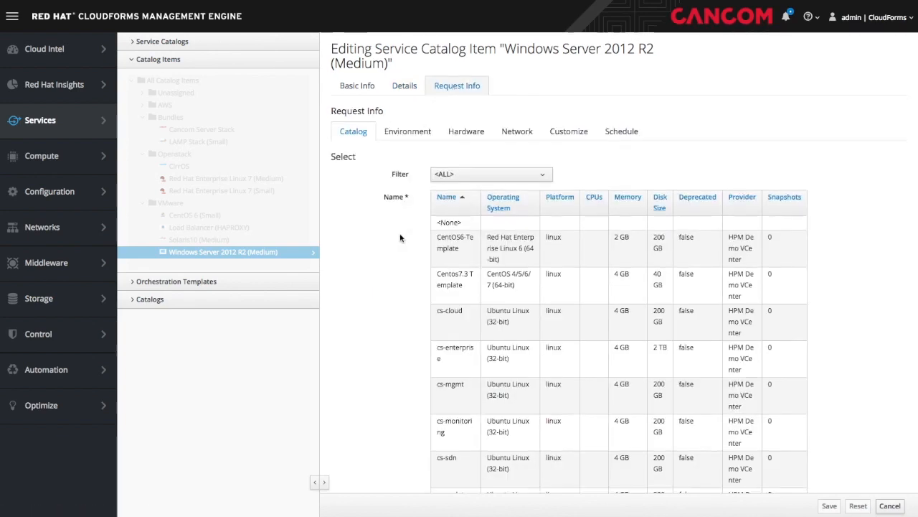
{"action": "scroll", "coordinate": [400, 238], "scroll_direction": "down", "scroll_amount": 5}
{"action": "scroll", "coordinate": [400, 237], "scroll_direction": "down", "scroll_amount": 10}
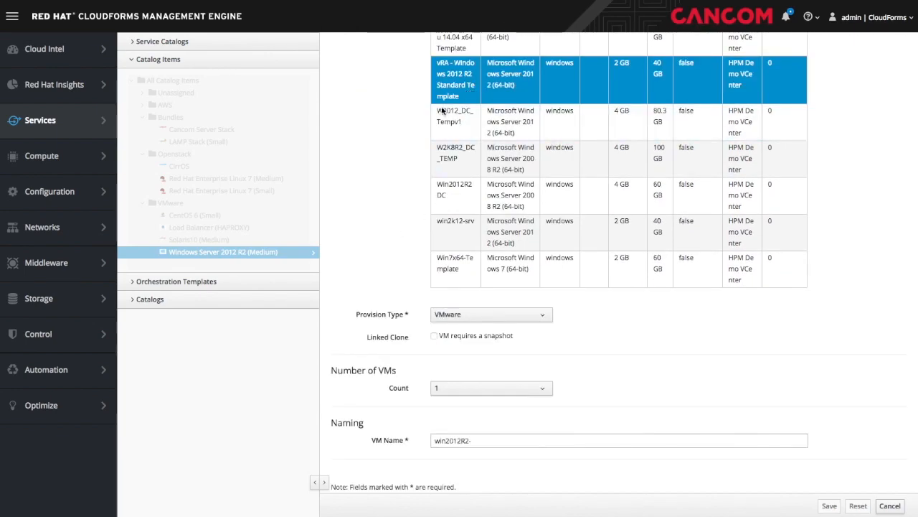
{"action": "scroll", "coordinate": [381, 242], "scroll_direction": "up", "scroll_amount": 15}
- Review the item's Environment placement and Hardware request settings
{"action": "left_click", "coordinate": [405, 137]}
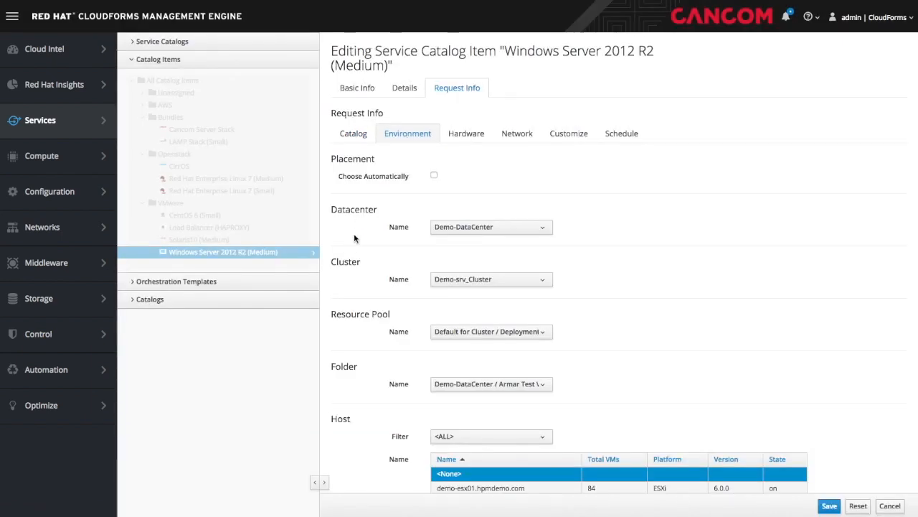
{"action": "scroll", "coordinate": [355, 238], "scroll_direction": "down", "scroll_amount": 2}
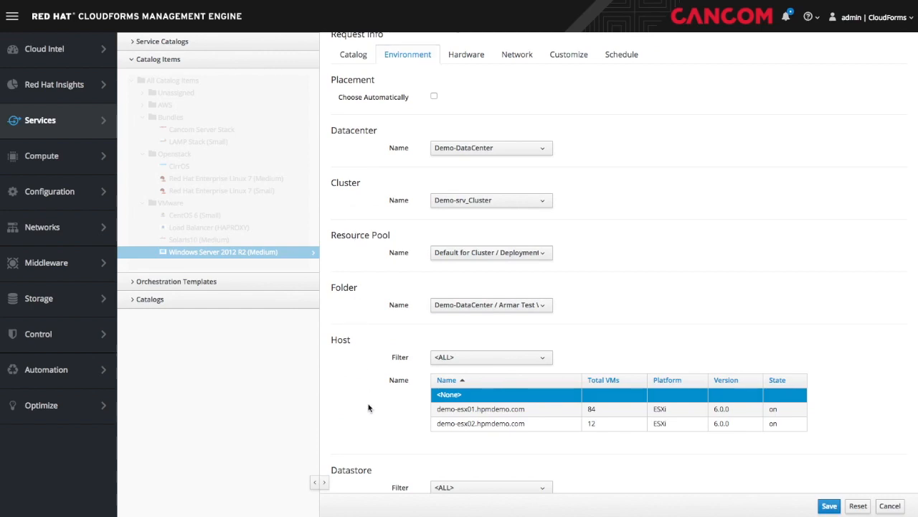
{"action": "scroll", "coordinate": [406, 404], "scroll_direction": "down", "scroll_amount": 5}
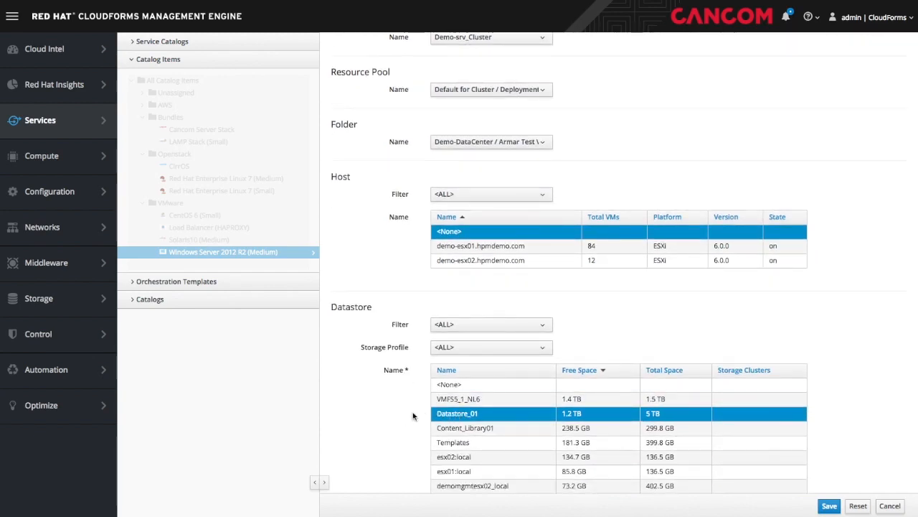
{"action": "scroll", "coordinate": [413, 414], "scroll_direction": "up", "scroll_amount": 7}
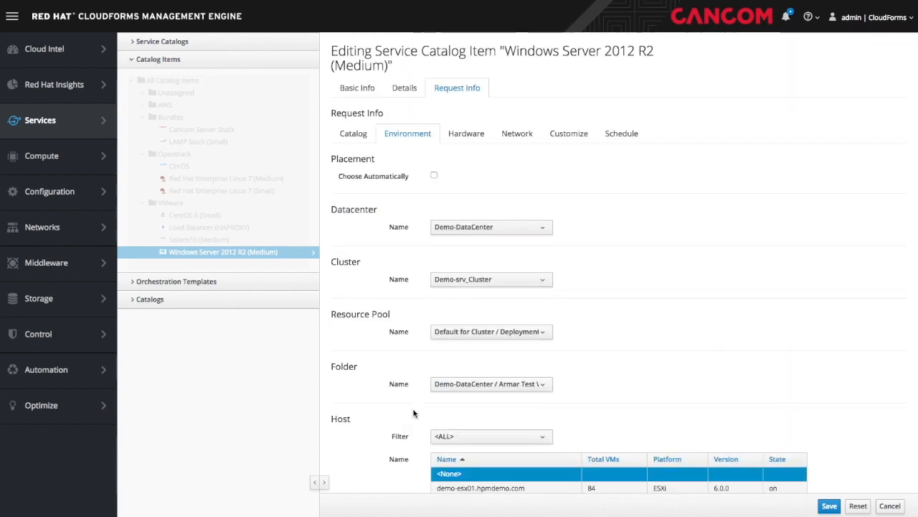
{"action": "left_click", "coordinate": [468, 137]}
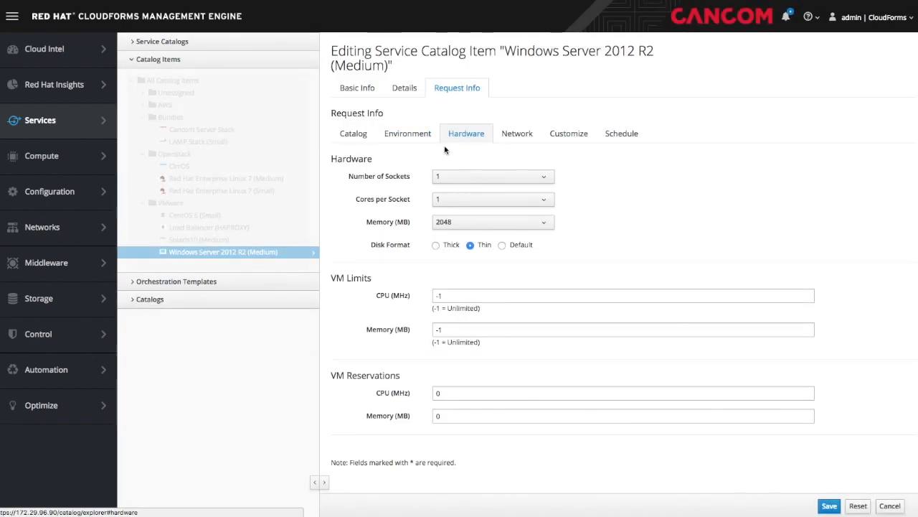
- Review the hardware and network settings, keeping Server as the virtual network
{"action": "left_click", "coordinate": [355, 161]}
{"action": "left_click", "coordinate": [345, 277]}
{"action": "left_click", "coordinate": [364, 380]}
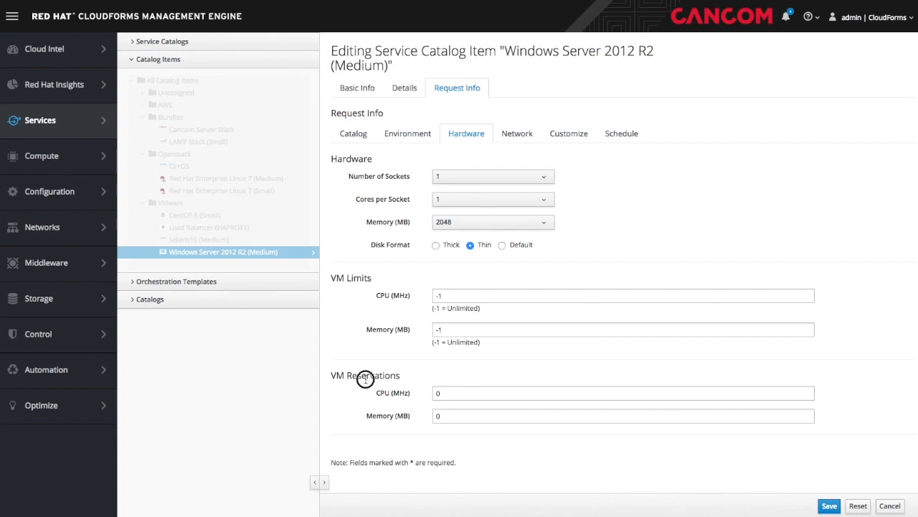
{"action": "left_click", "coordinate": [518, 136]}
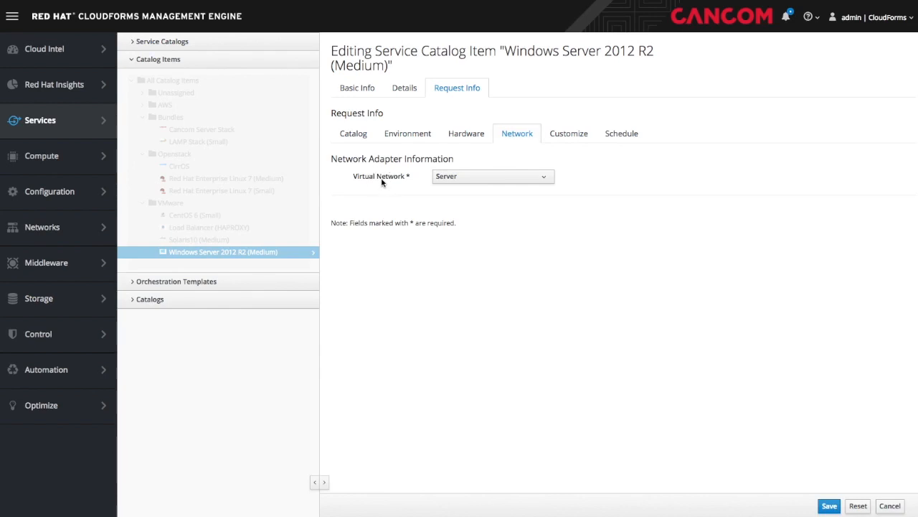
{"action": "left_click", "coordinate": [548, 179]}
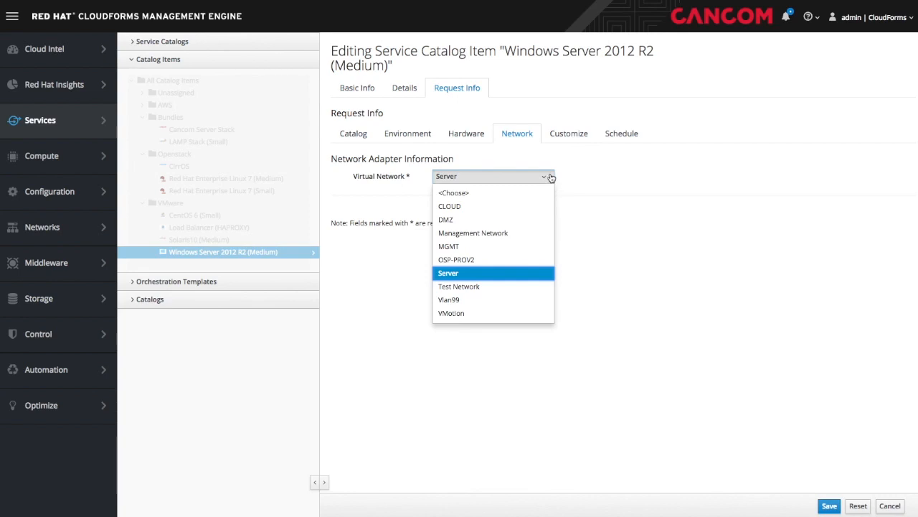
{"action": "left_click", "coordinate": [550, 179]}
- Review Customize and Schedule settings, keep retirement Indefinite, and cancel the edit unsaved
{"action": "left_click", "coordinate": [568, 134]}
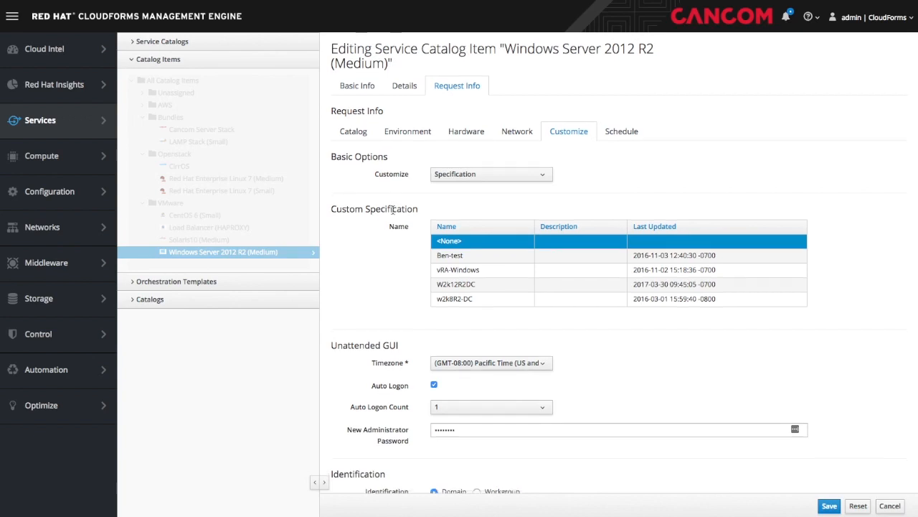
{"action": "scroll", "coordinate": [393, 208], "scroll_direction": "down", "scroll_amount": 3}
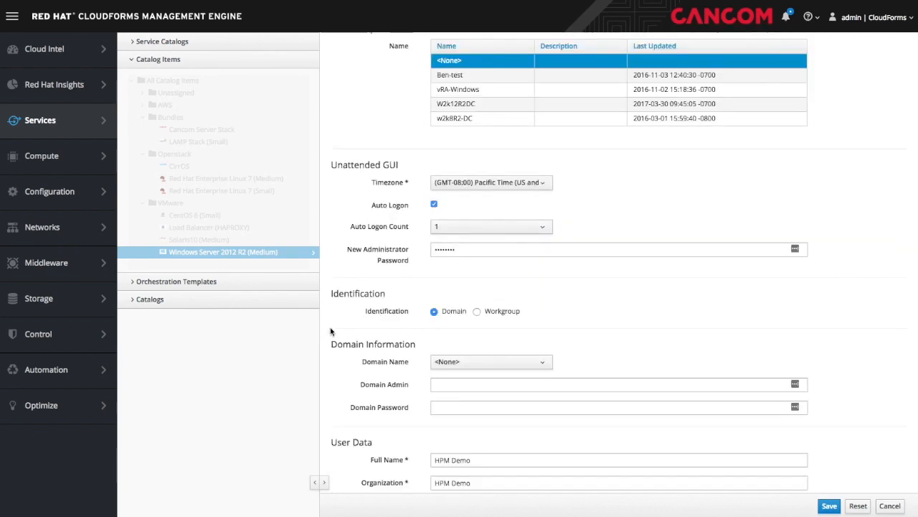
{"action": "scroll", "coordinate": [334, 327], "scroll_direction": "down", "scroll_amount": 3}
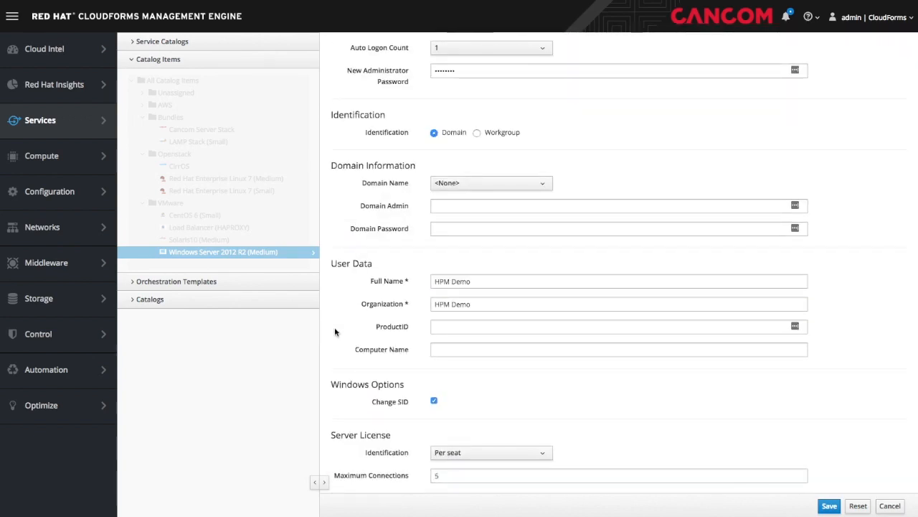
{"action": "scroll", "coordinate": [335, 331], "scroll_direction": "down", "scroll_amount": 3}
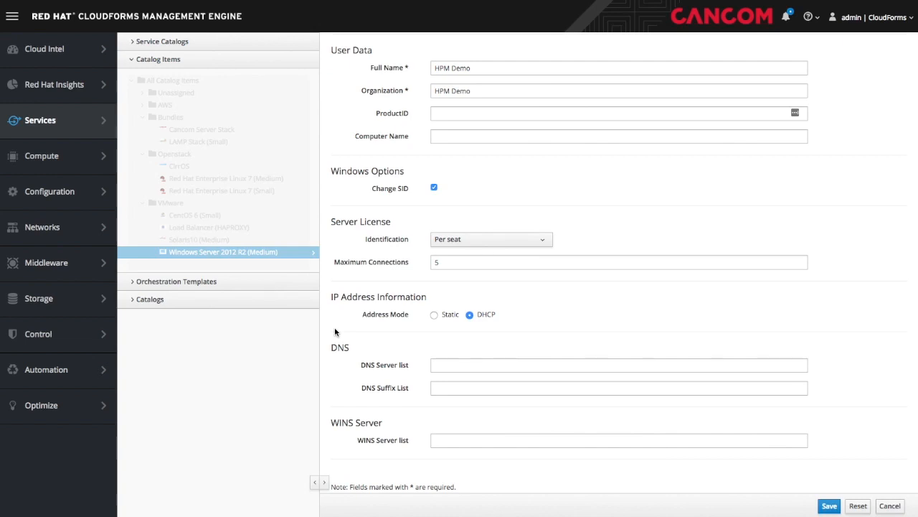
{"action": "scroll", "coordinate": [334, 328], "scroll_direction": "up", "scroll_amount": 10}
{"action": "left_click", "coordinate": [626, 137]}
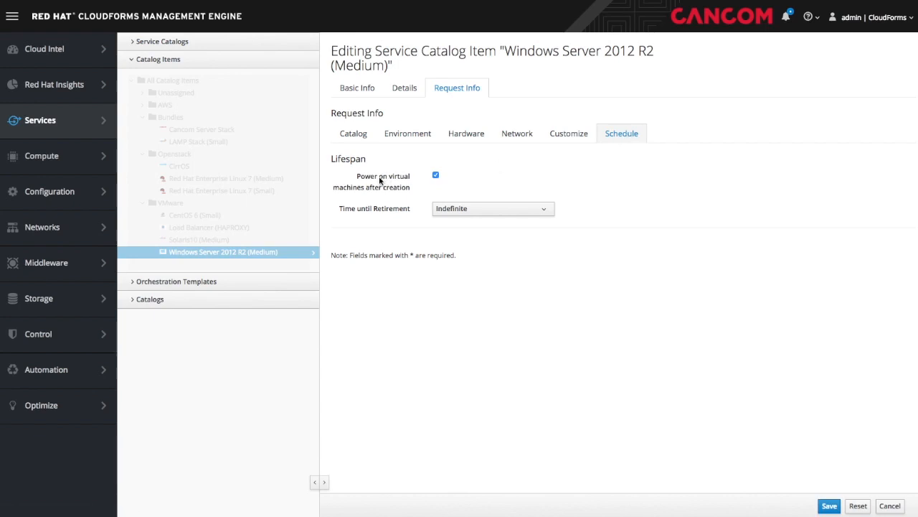
{"action": "left_click", "coordinate": [481, 212]}
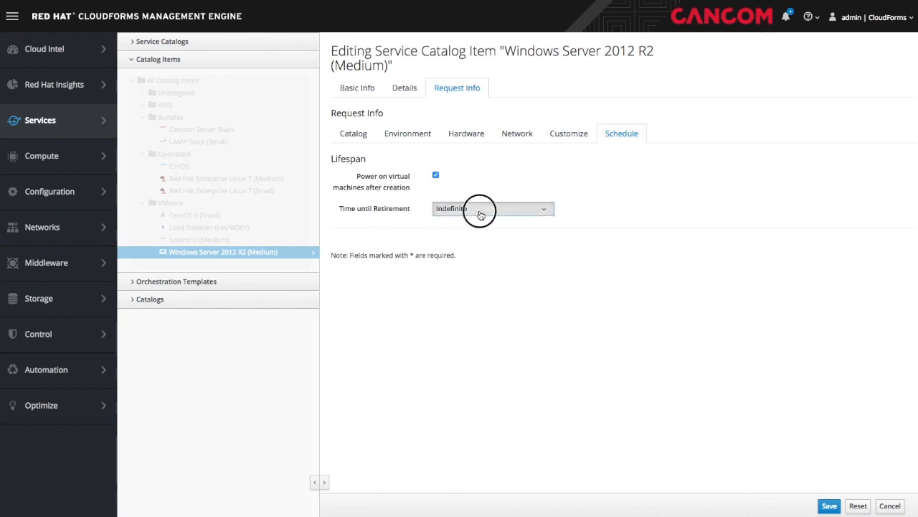
{"action": "left_click", "coordinate": [517, 210]}
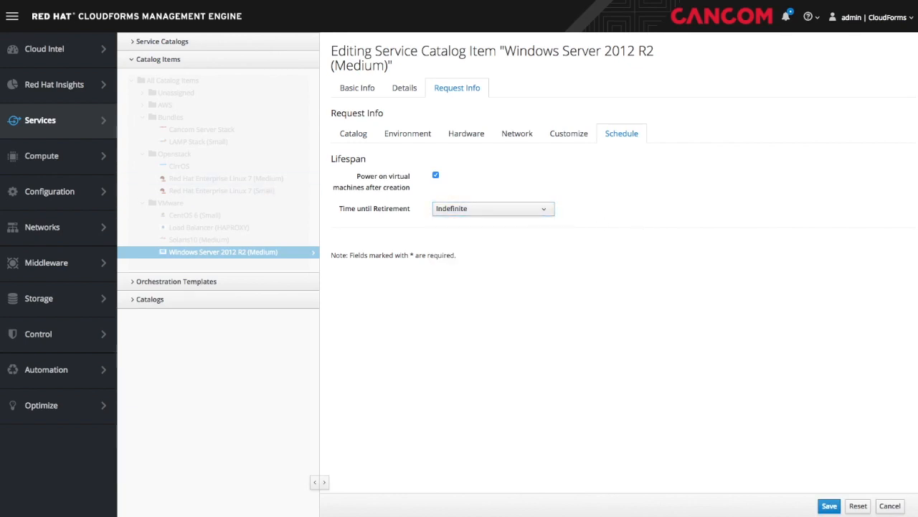
{"action": "left_click", "coordinate": [889, 506]}
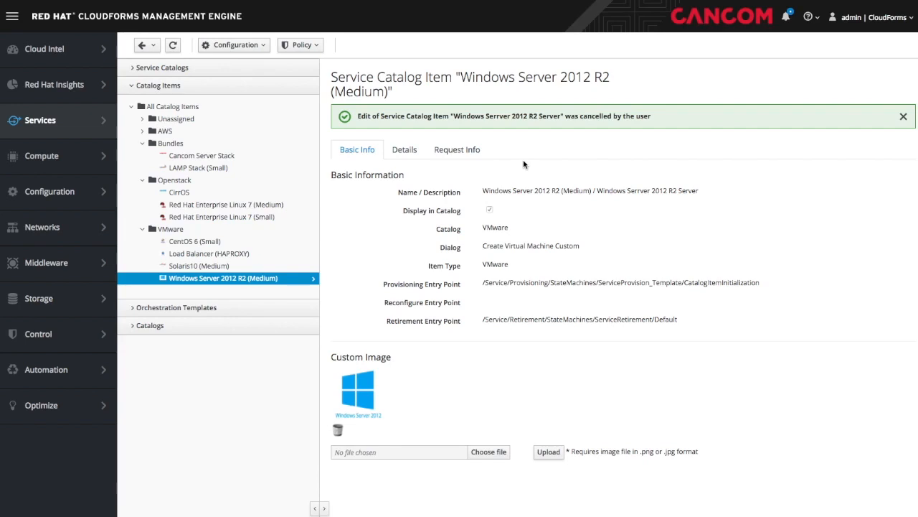
- Edit CentOS 6 (Small) and review its description and catalog request settings
{"action": "left_click", "coordinate": [206, 242]}
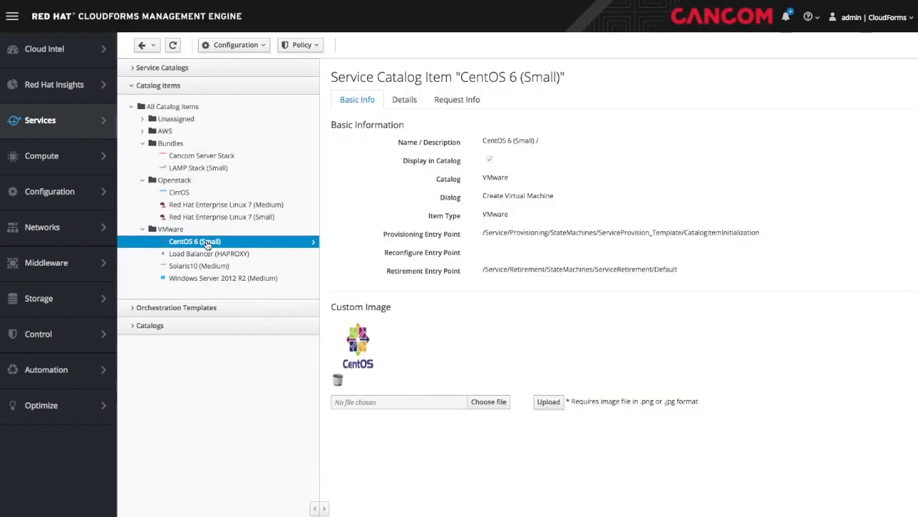
{"action": "left_click", "coordinate": [236, 46]}
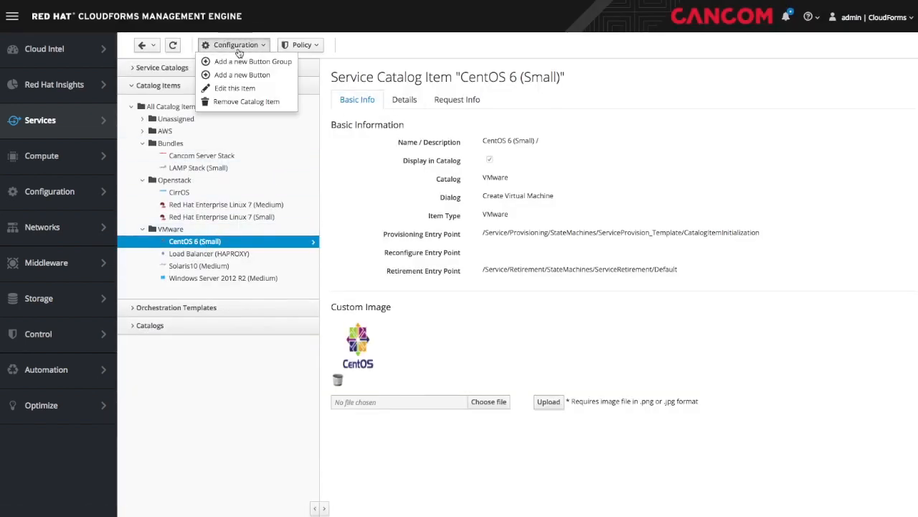
{"action": "left_click", "coordinate": [233, 89]}
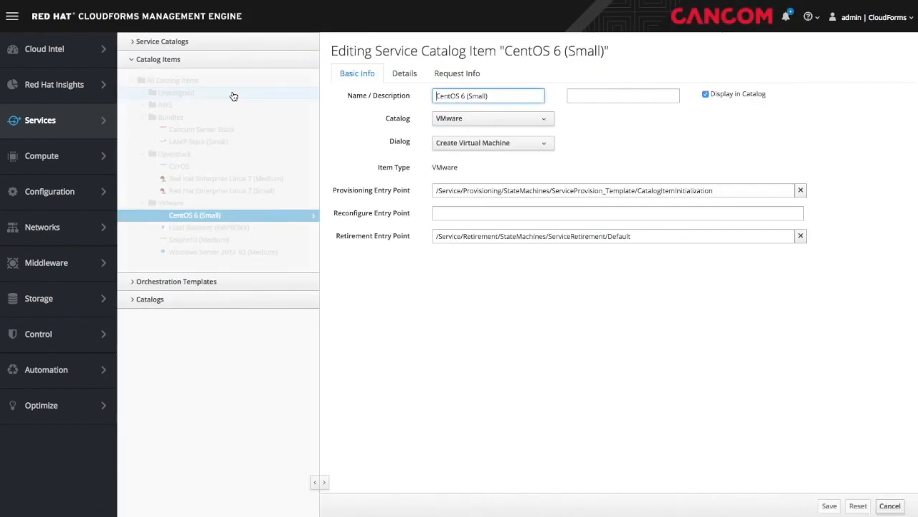
{"action": "left_click", "coordinate": [404, 75]}
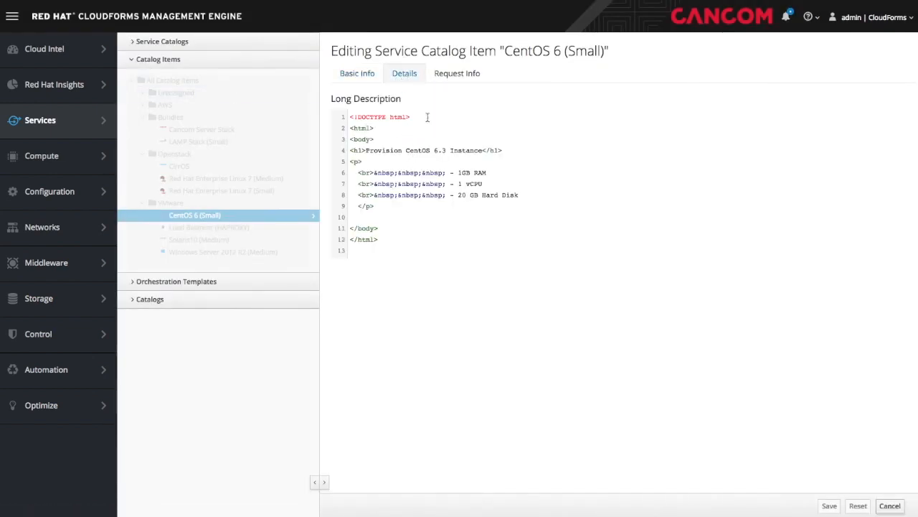
{"action": "left_click", "coordinate": [456, 77]}
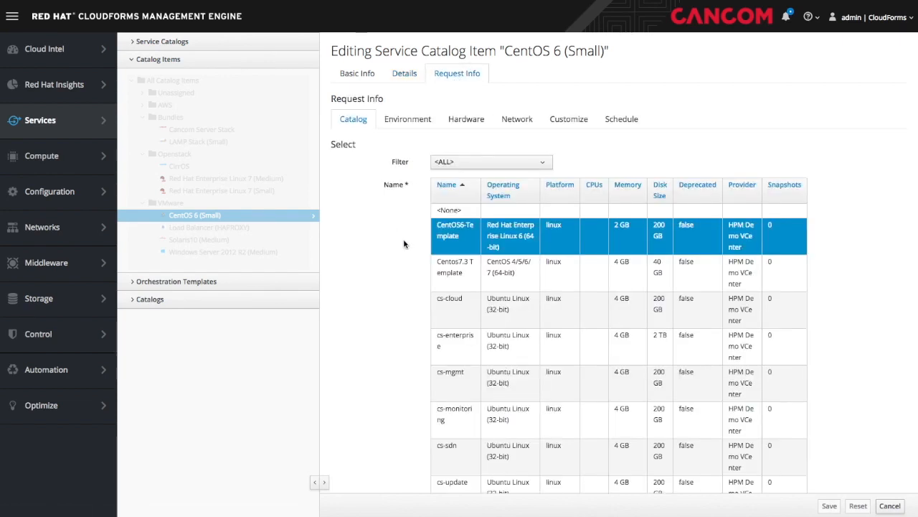
{"action": "scroll", "coordinate": [404, 244], "scroll_direction": "down", "scroll_amount": 10}
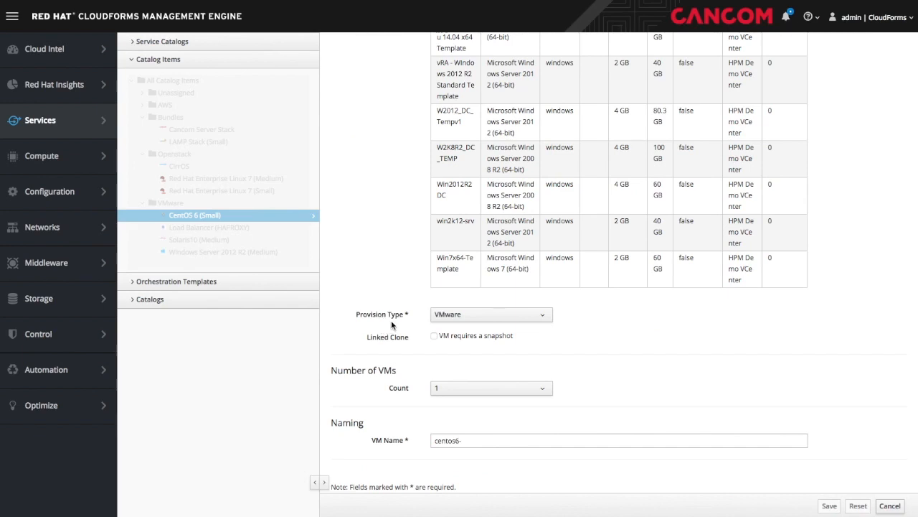
{"action": "scroll", "coordinate": [403, 448], "scroll_direction": "up", "scroll_amount": 10}
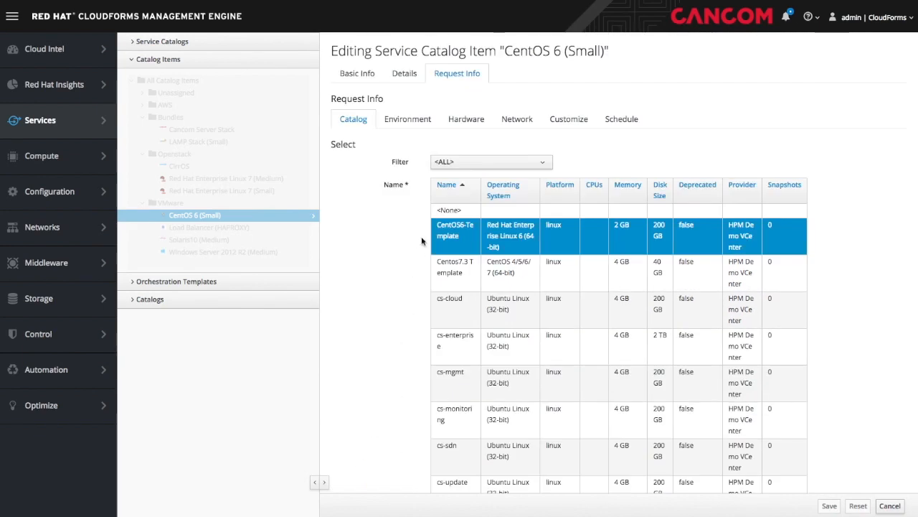
- Review Environment, Hardware (memory kept at 1024 MB), Network, Customize and Schedule, then cancel unsaved
{"action": "left_click", "coordinate": [402, 122]}
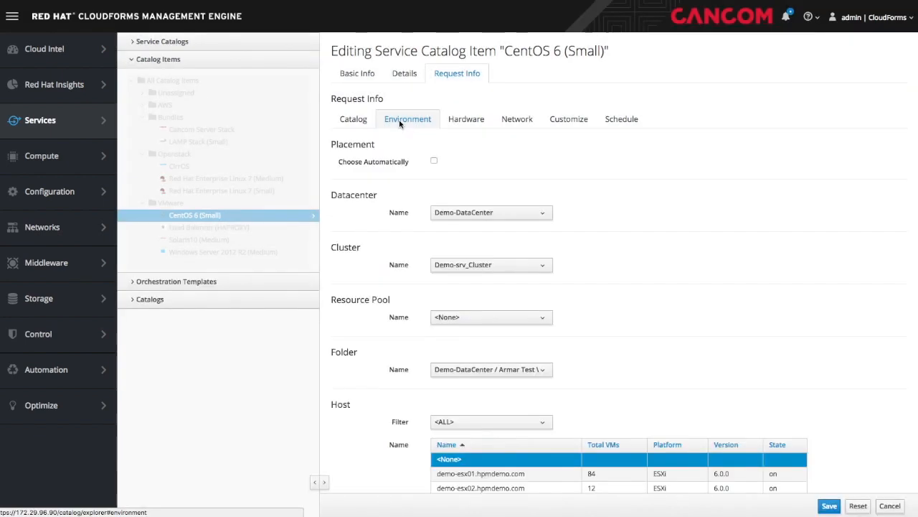
{"action": "scroll", "coordinate": [380, 247], "scroll_direction": "down", "scroll_amount": 5}
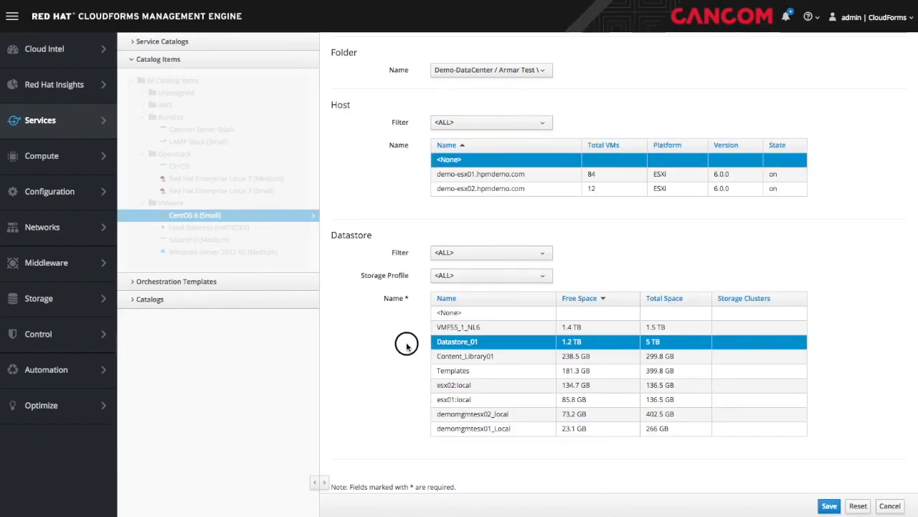
{"action": "scroll", "coordinate": [402, 344], "scroll_direction": "up", "scroll_amount": 5}
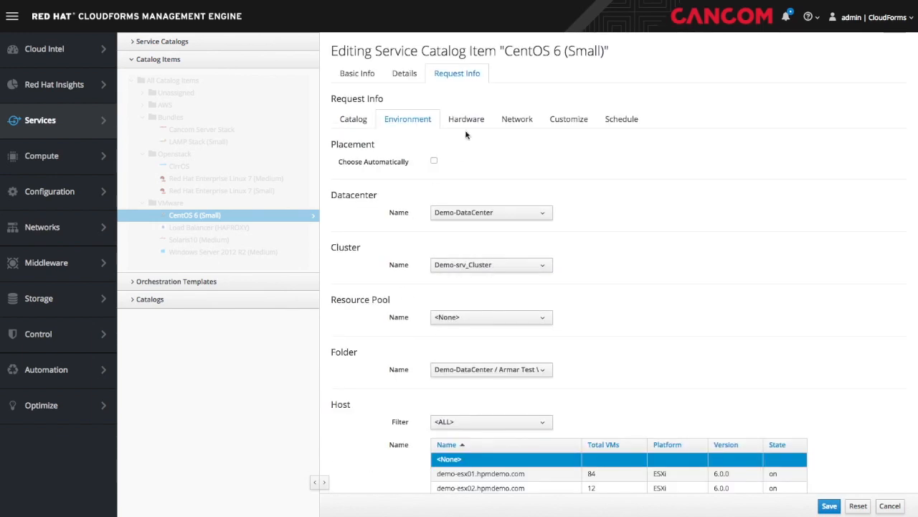
{"action": "left_click", "coordinate": [471, 118]}
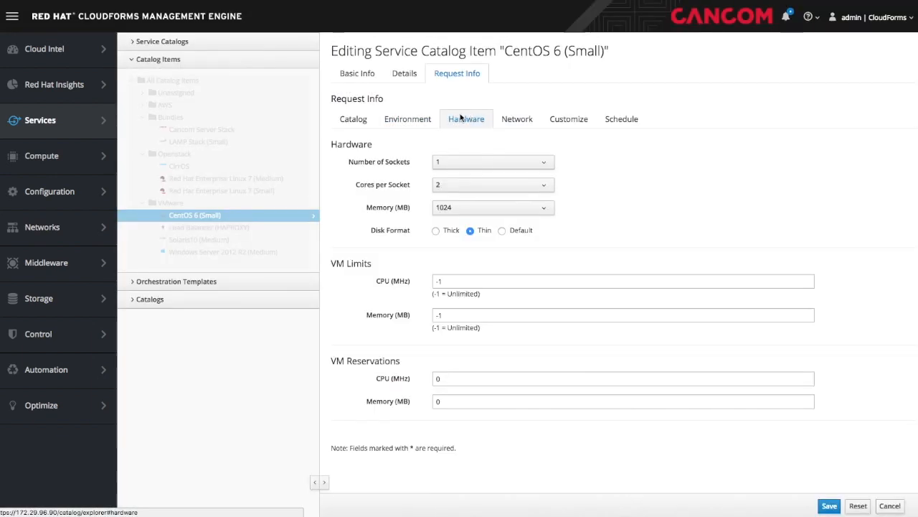
{"action": "left_click", "coordinate": [472, 208]}
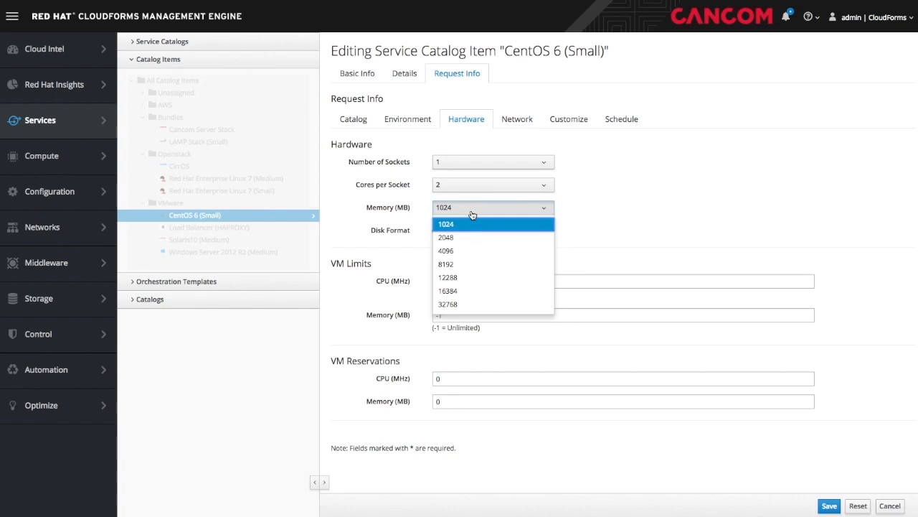
{"action": "left_click", "coordinate": [472, 215]}
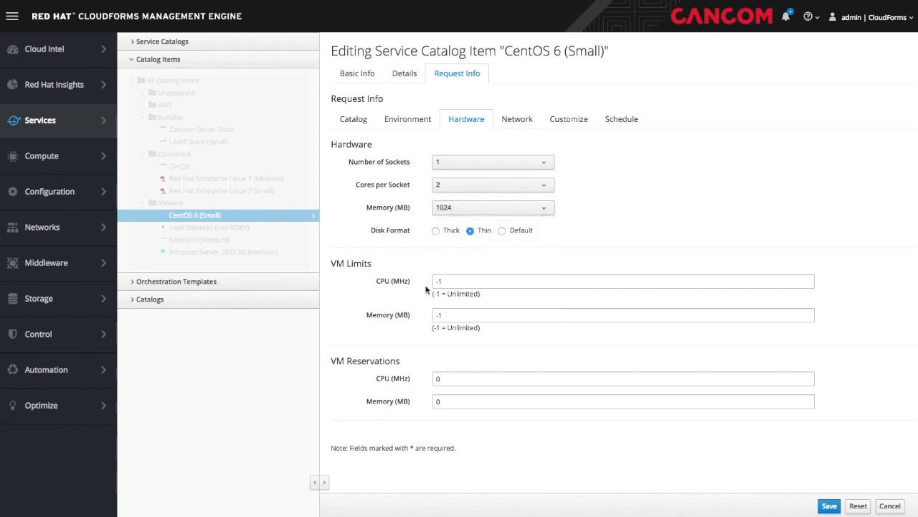
{"action": "left_click", "coordinate": [529, 117]}
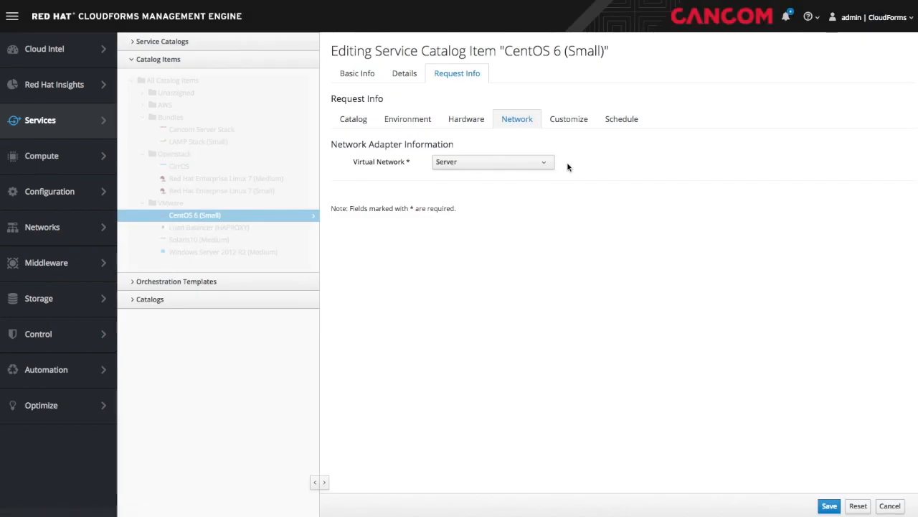
{"action": "left_click", "coordinate": [573, 124]}
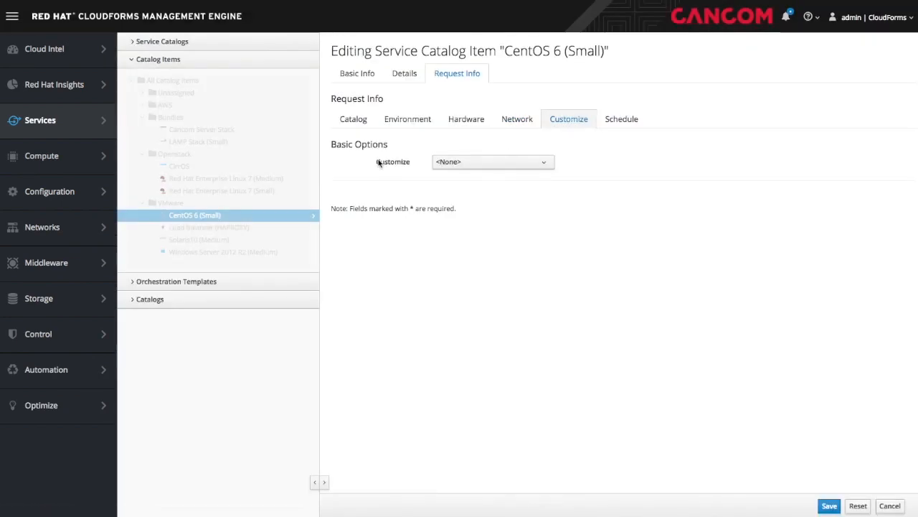
{"action": "left_click", "coordinate": [622, 119]}
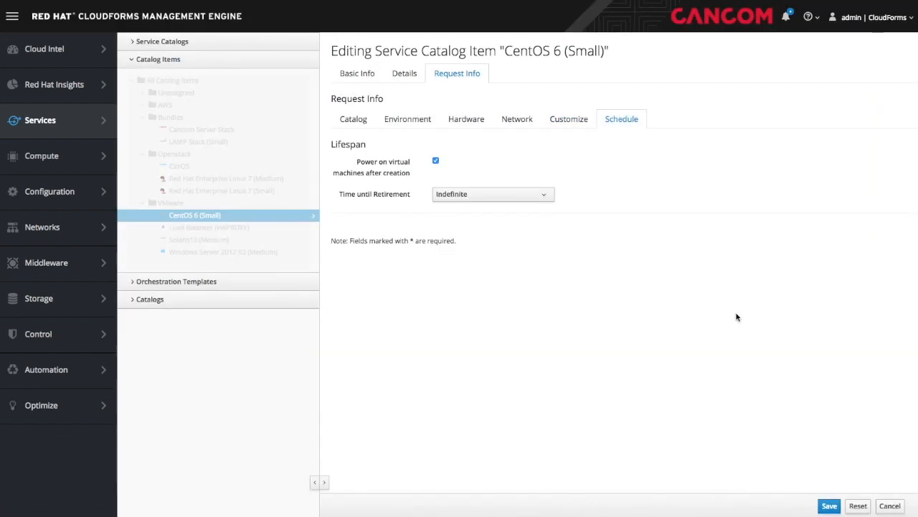
{"action": "left_click", "coordinate": [891, 506]}
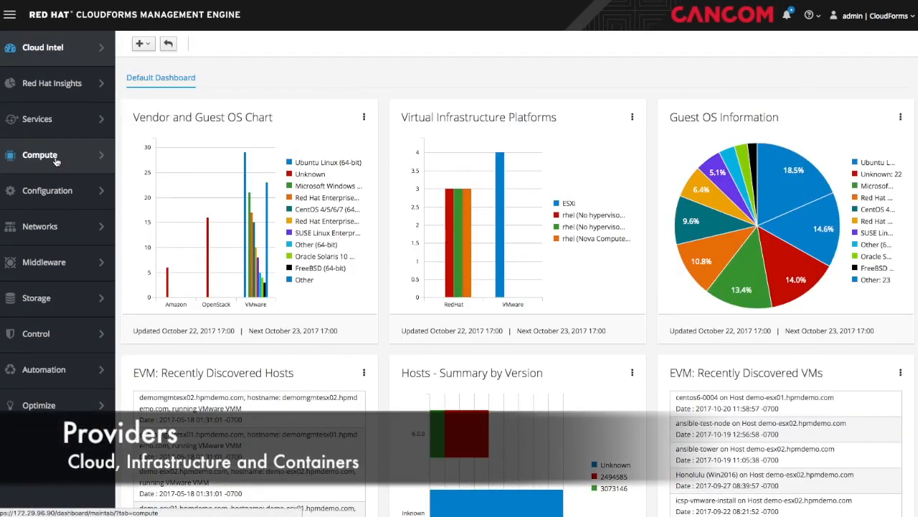
- Check the cloud provider types in the Add New Cloud Provider form, then cancel
{"action": "mouse_move", "coordinate": [56, 161]}
{"action": "mouse_move", "coordinate": [146, 72]}
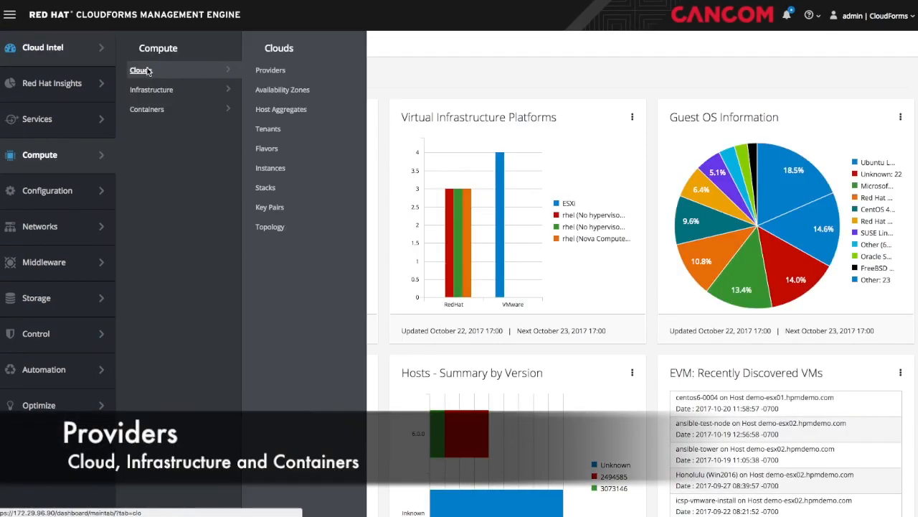
{"action": "left_click", "coordinate": [281, 80]}
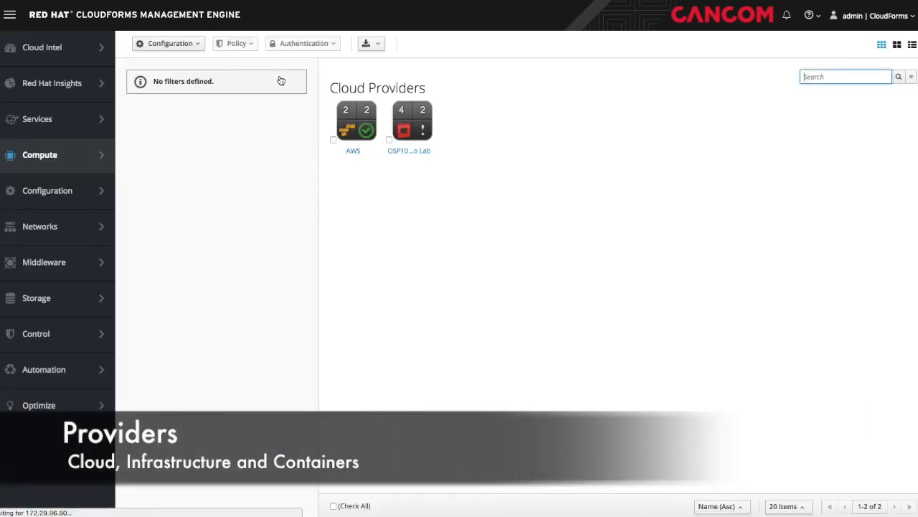
{"action": "left_click", "coordinate": [180, 44]}
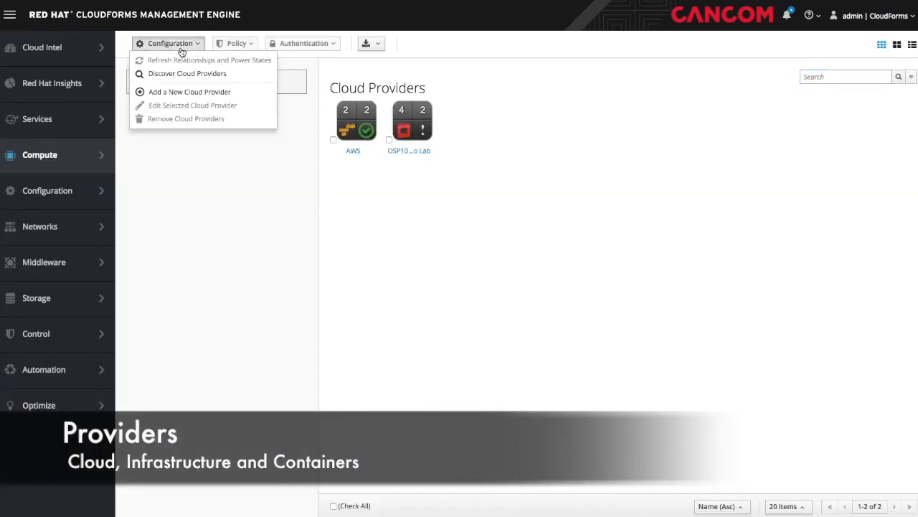
{"action": "left_click", "coordinate": [176, 94]}
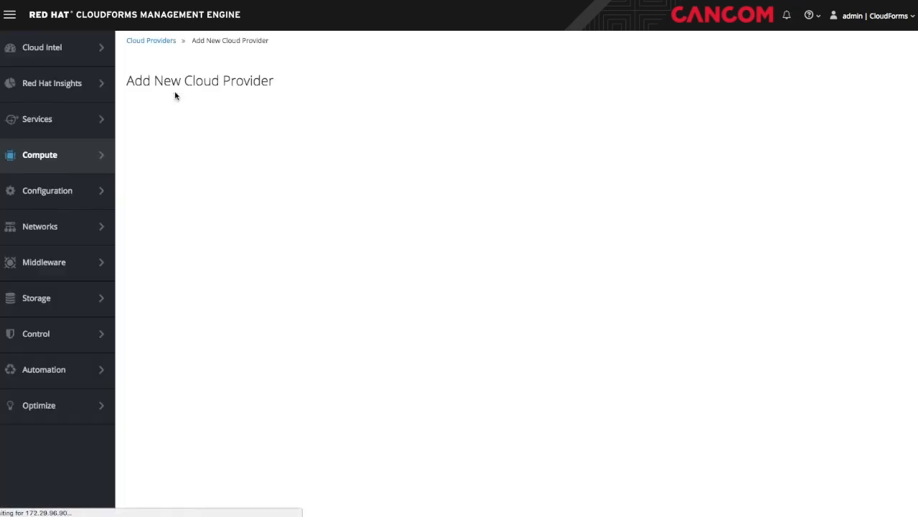
{"action": "left_click", "coordinate": [351, 137]}
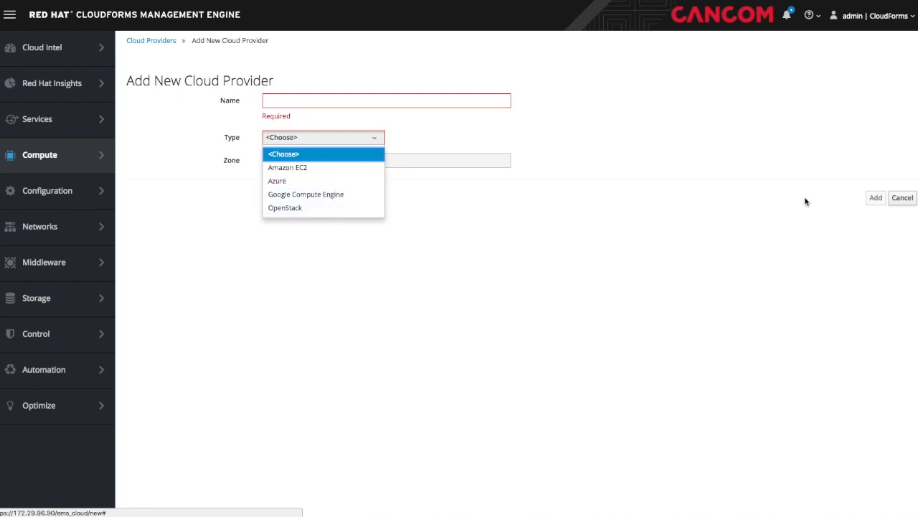
{"action": "left_click", "coordinate": [903, 198]}
- Check the infrastructure provider types in the Add New Infrastructure Provider form, then cancel
{"action": "mouse_move", "coordinate": [55, 158]}
{"action": "mouse_move", "coordinate": [159, 95]}
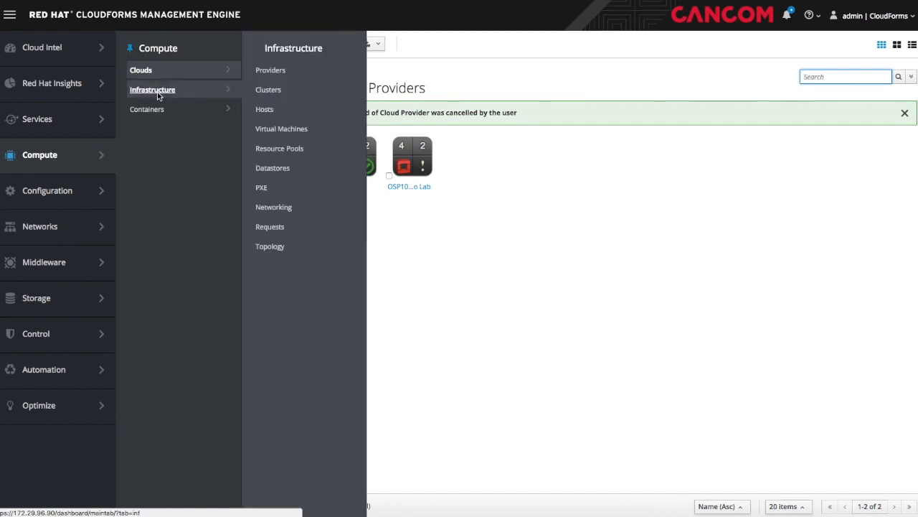
{"action": "left_click", "coordinate": [287, 76]}
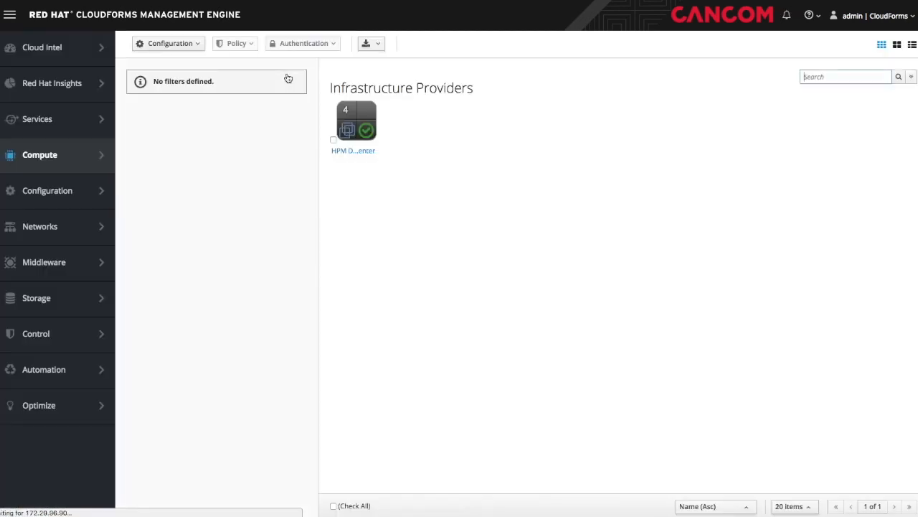
{"action": "left_click", "coordinate": [181, 47]}
{"action": "left_click", "coordinate": [176, 91]}
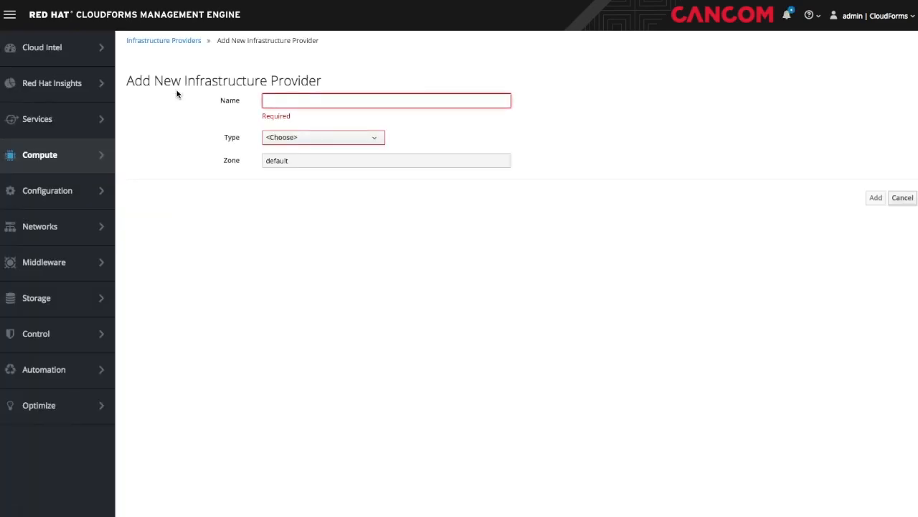
{"action": "left_click", "coordinate": [307, 139]}
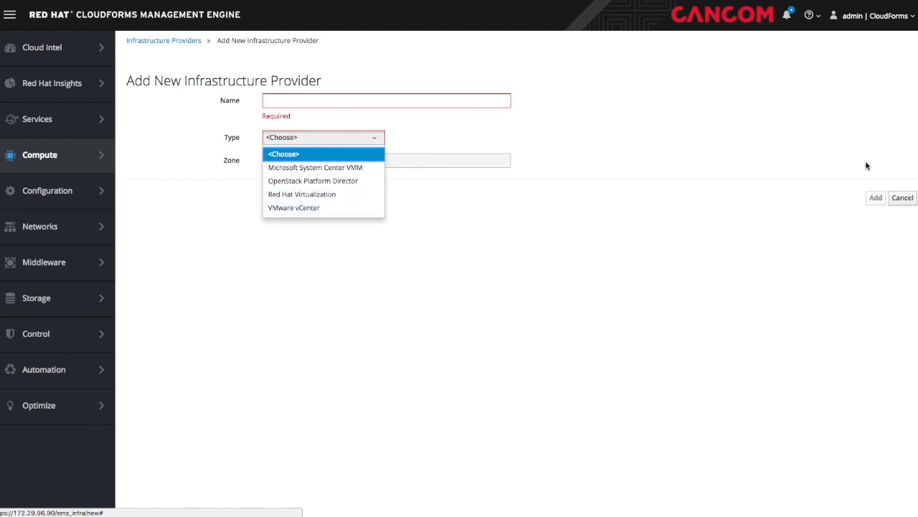
{"action": "left_click", "coordinate": [903, 198]}
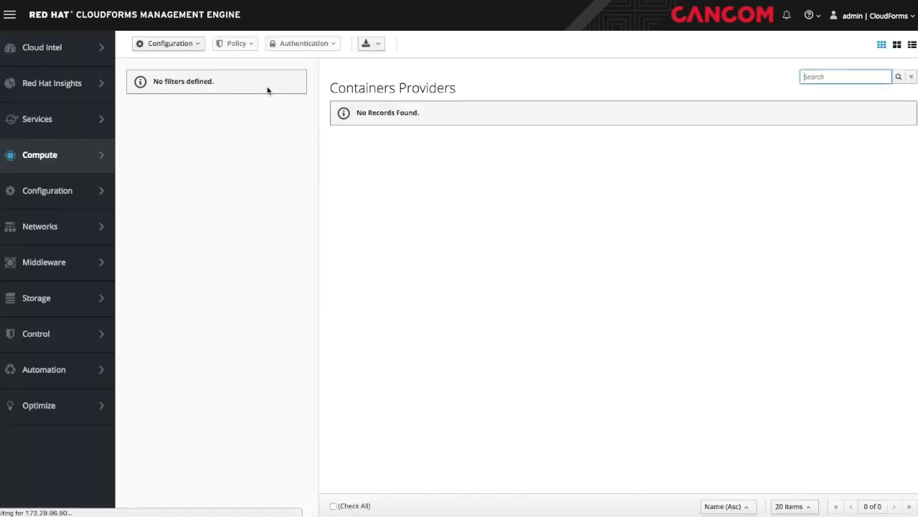
{"action": "left_click", "coordinate": [186, 43]}
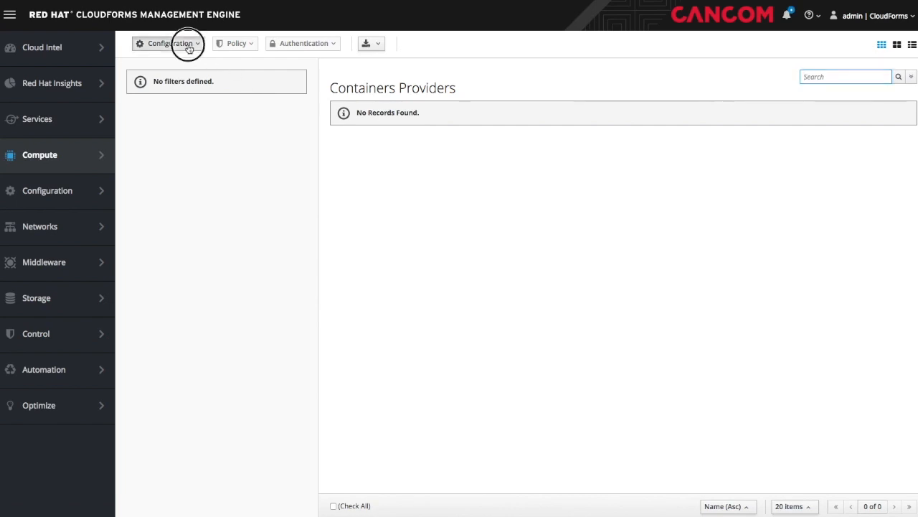
{"action": "left_click", "coordinate": [179, 76]}
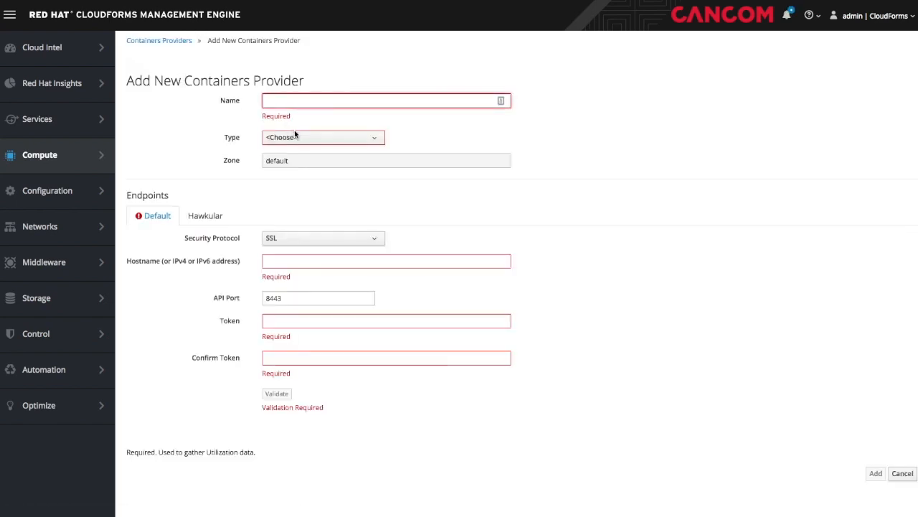
{"action": "left_click", "coordinate": [297, 137]}
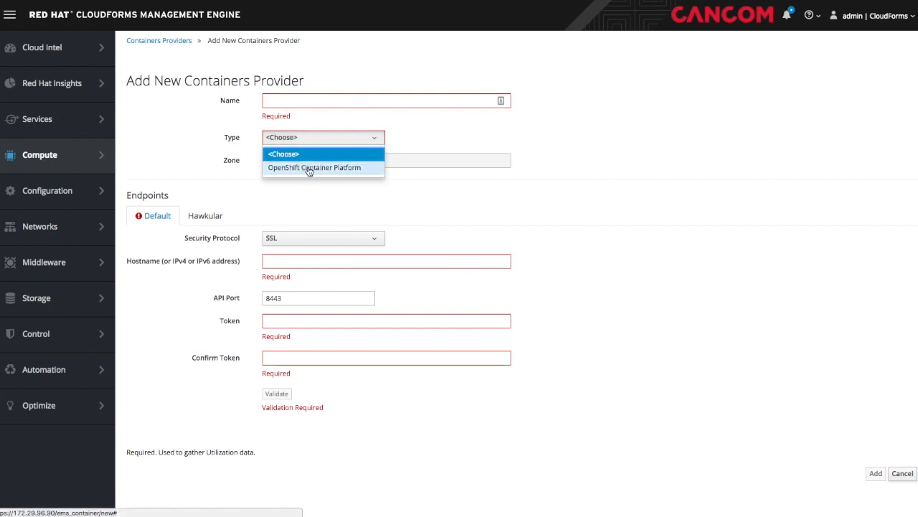
{"action": "left_click", "coordinate": [308, 168]}
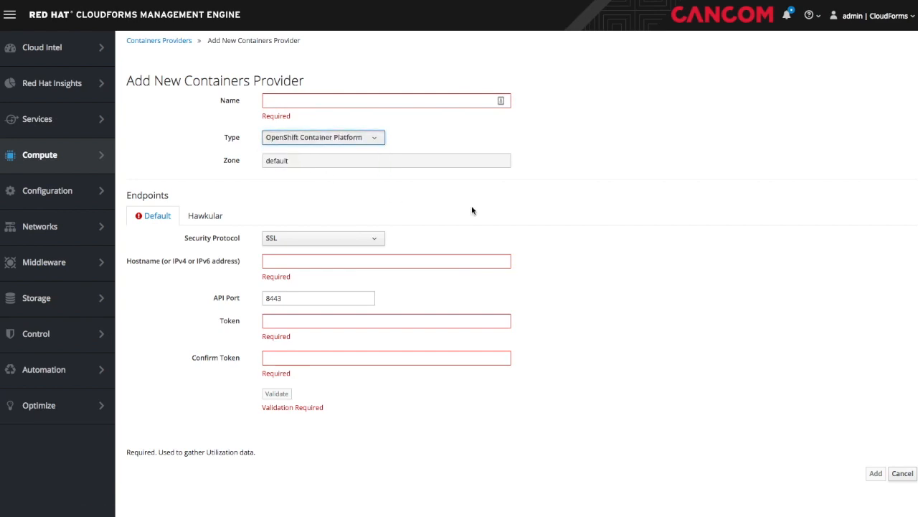
{"action": "left_click", "coordinate": [902, 474]}
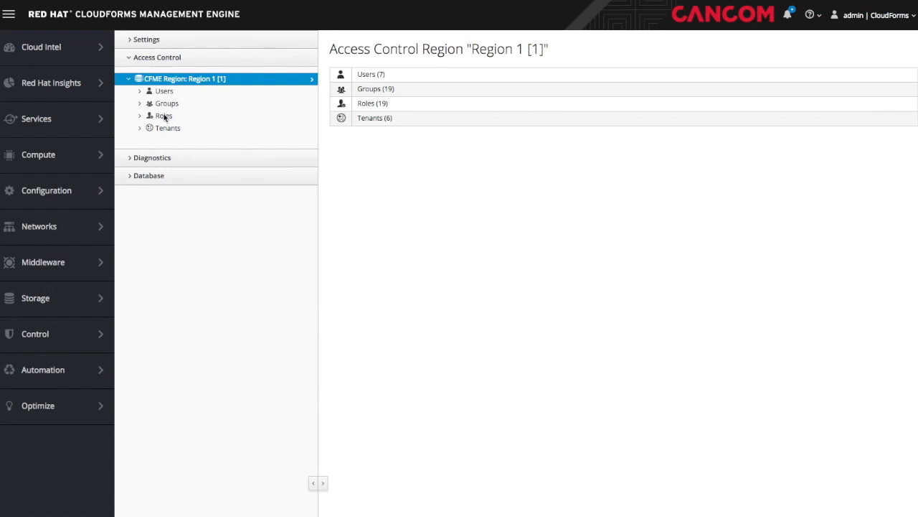
- List the roles, view EvmRole-administrator and SelfService-Users features, then show the 7 EVM users
{"action": "left_click", "coordinate": [163, 116]}
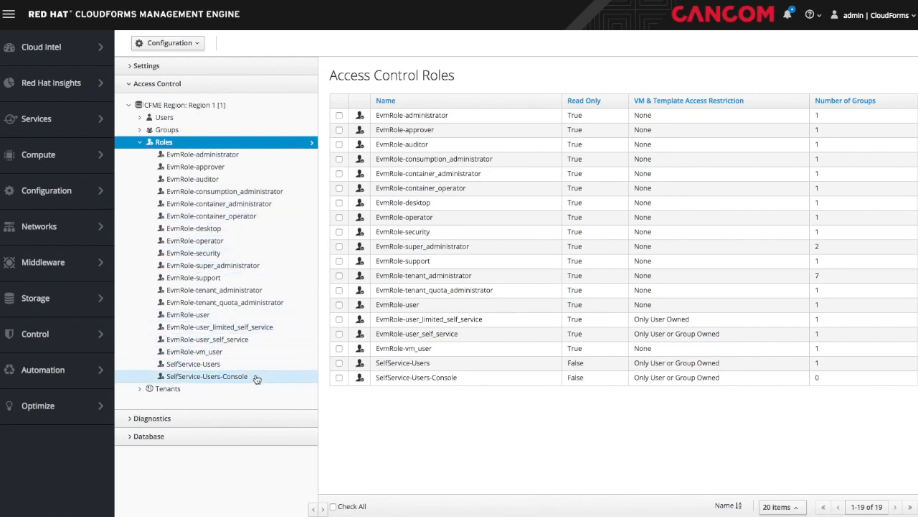
{"action": "left_click", "coordinate": [219, 155]}
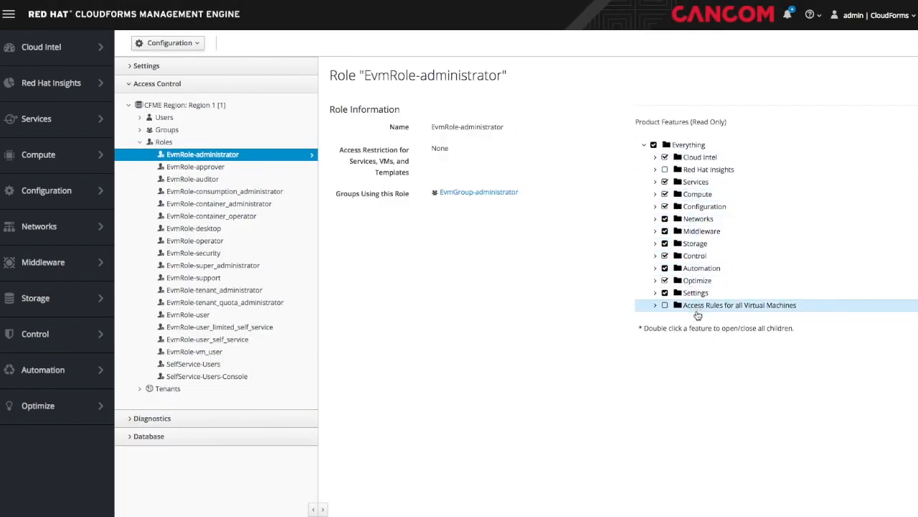
{"action": "left_click", "coordinate": [207, 364]}
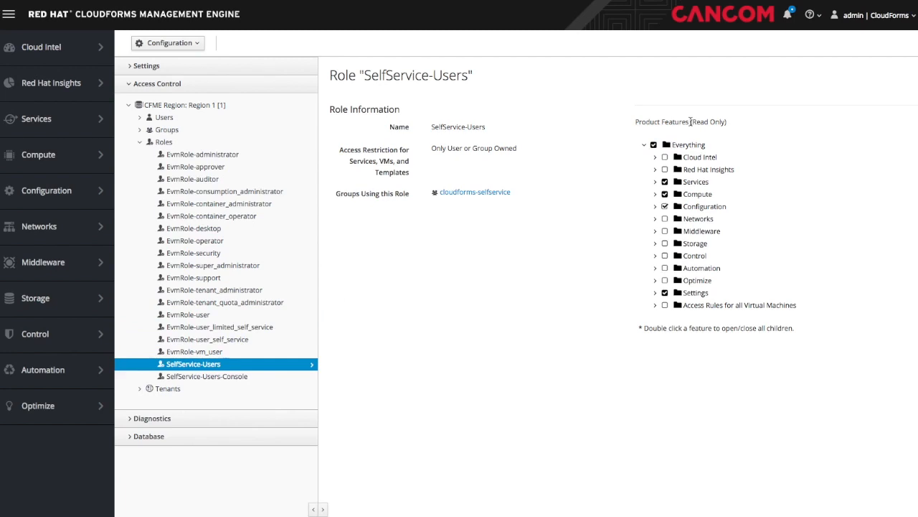
{"action": "left_click", "coordinate": [199, 119]}
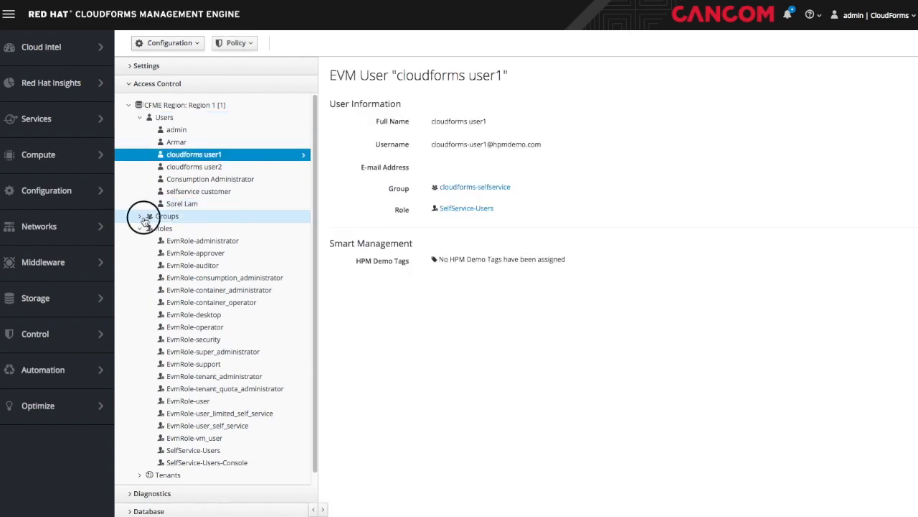
- Review the cloudforms-admins group and EvmGroup-user's Hosts & Clusters and VMs & Templates filters
{"action": "left_click", "coordinate": [143, 217]}
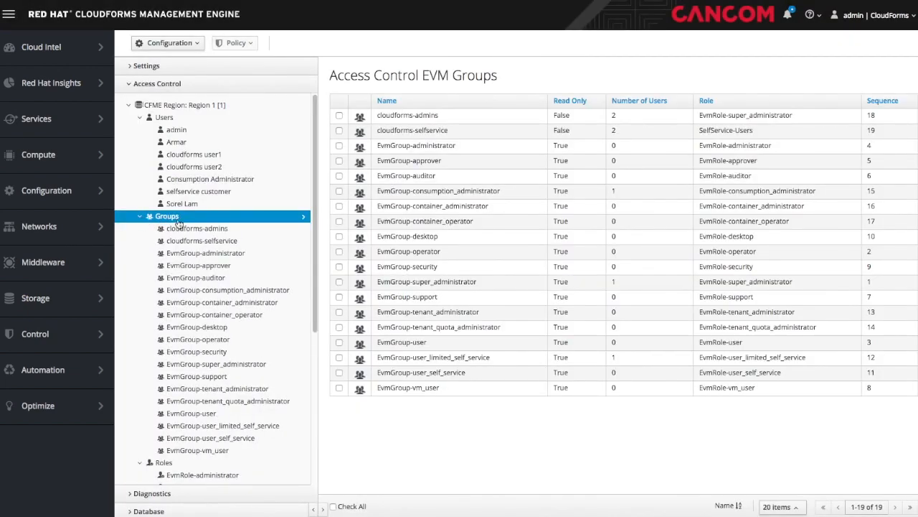
{"action": "left_click", "coordinate": [193, 232]}
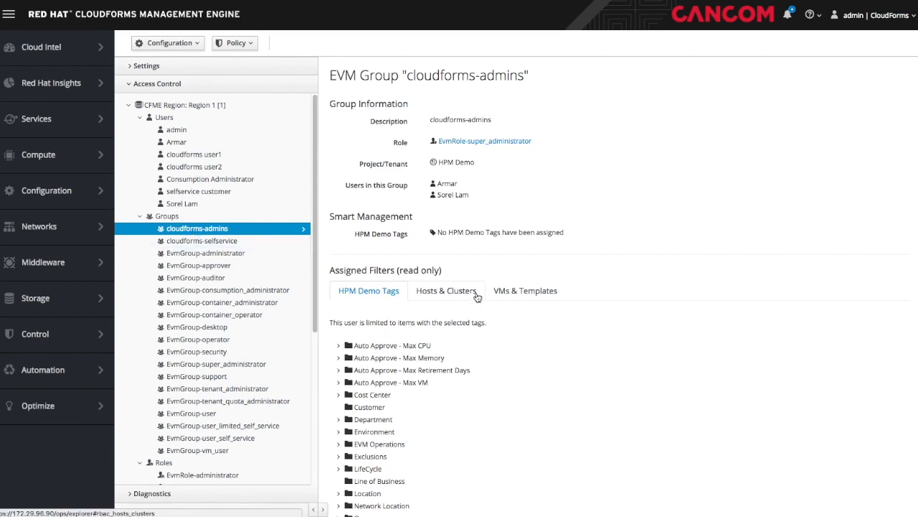
{"action": "scroll", "coordinate": [477, 296], "scroll_direction": "down", "scroll_amount": 3}
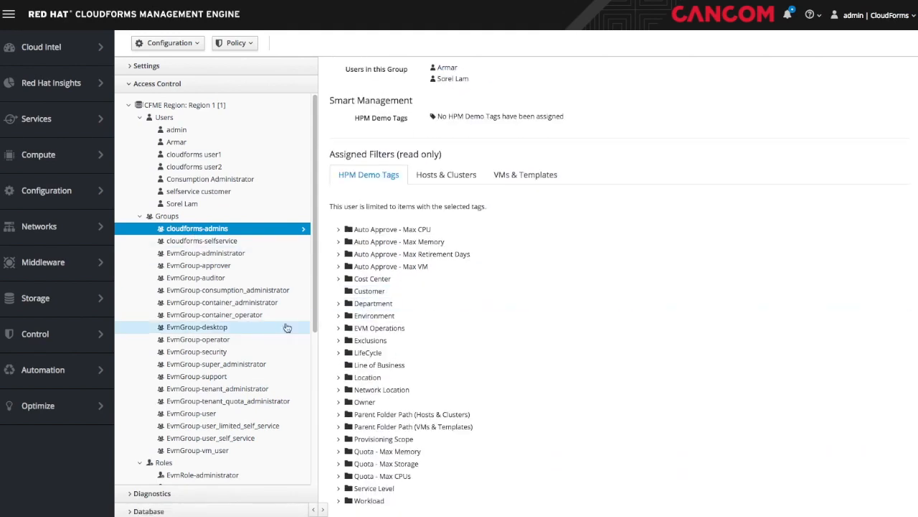
{"action": "left_click", "coordinate": [206, 415]}
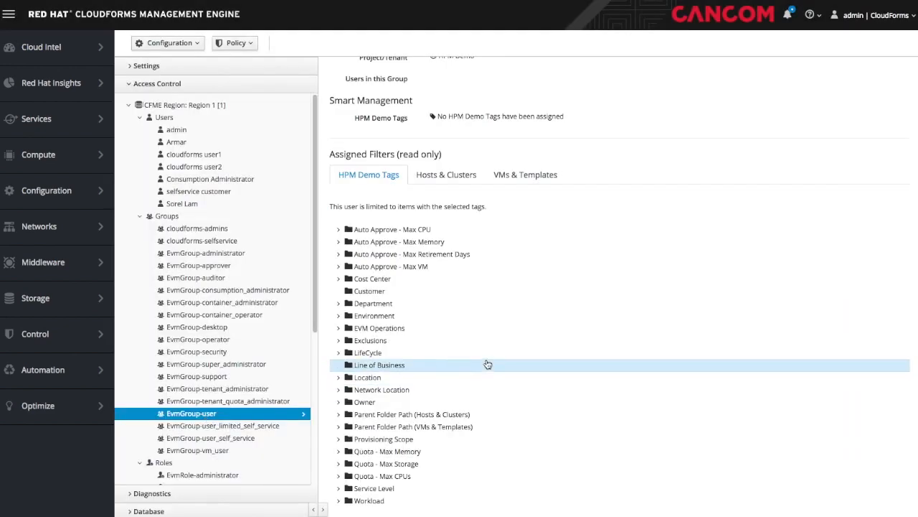
{"action": "scroll", "coordinate": [487, 364], "scroll_direction": "up", "scroll_amount": 3}
{"action": "left_click", "coordinate": [459, 285]}
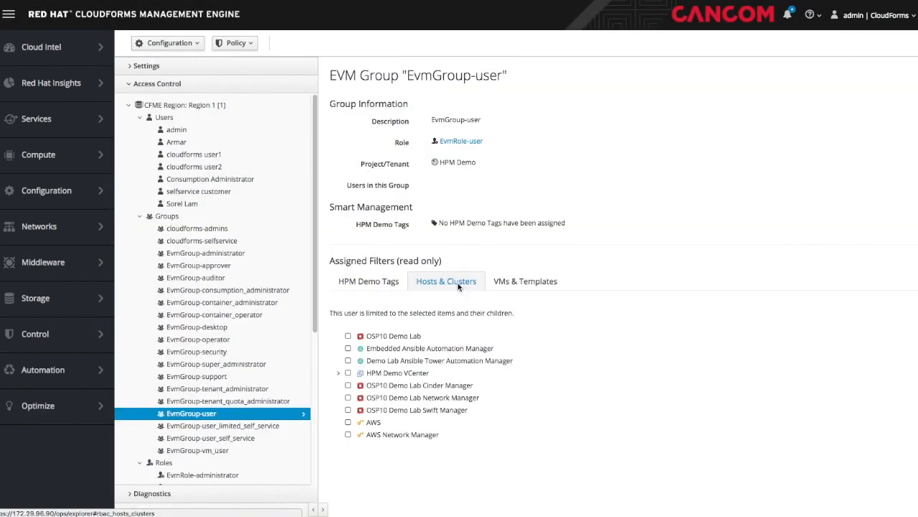
{"action": "left_click", "coordinate": [518, 286]}
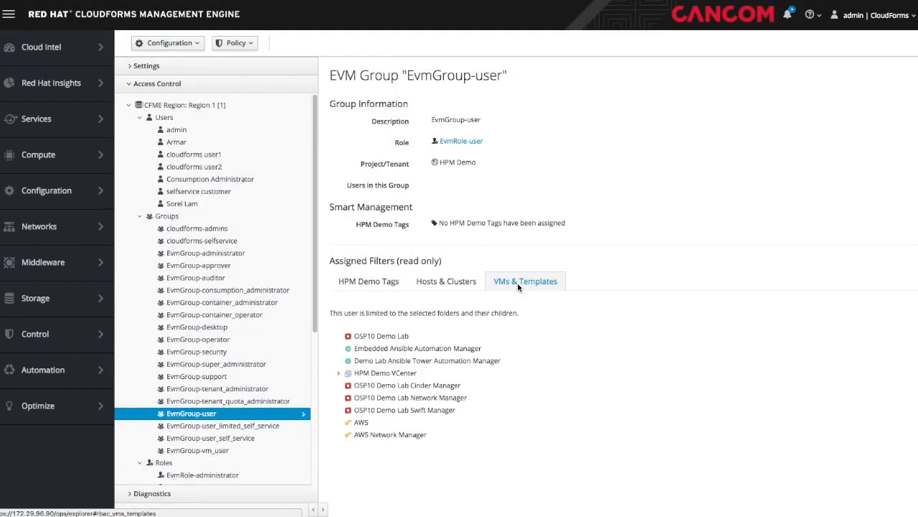
{"action": "scroll", "coordinate": [207, 272], "scroll_direction": "down", "scroll_amount": 4}
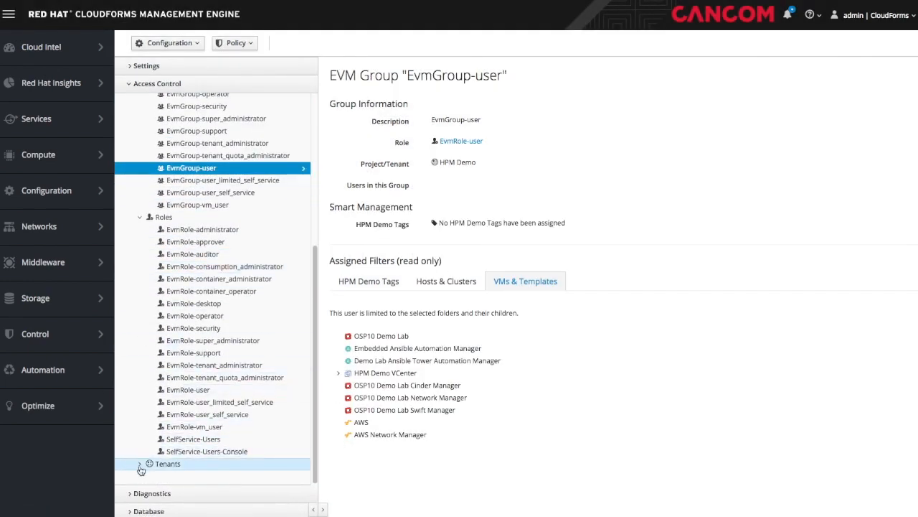
- Expand the HPM Demo tenant and view OpenStack Cloud Provider OSP10 Demo Lab
{"action": "left_click", "coordinate": [172, 464]}
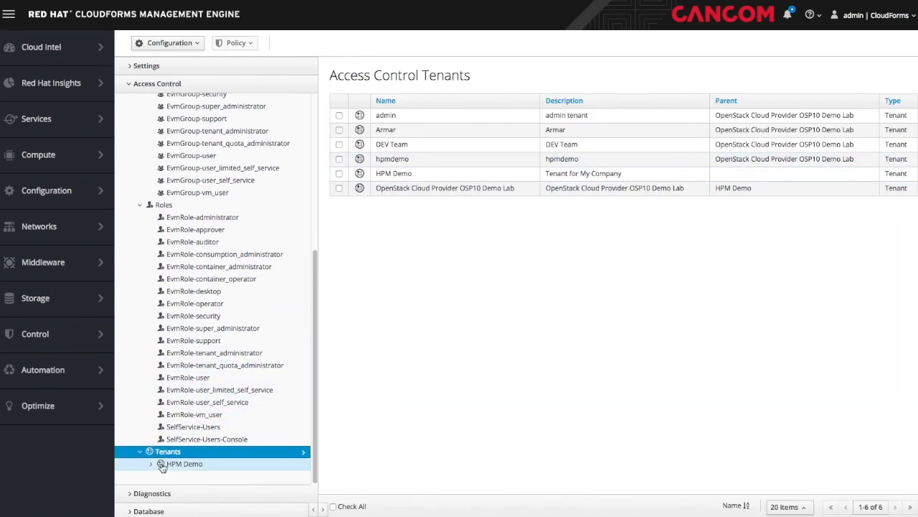
{"action": "left_click", "coordinate": [151, 464]}
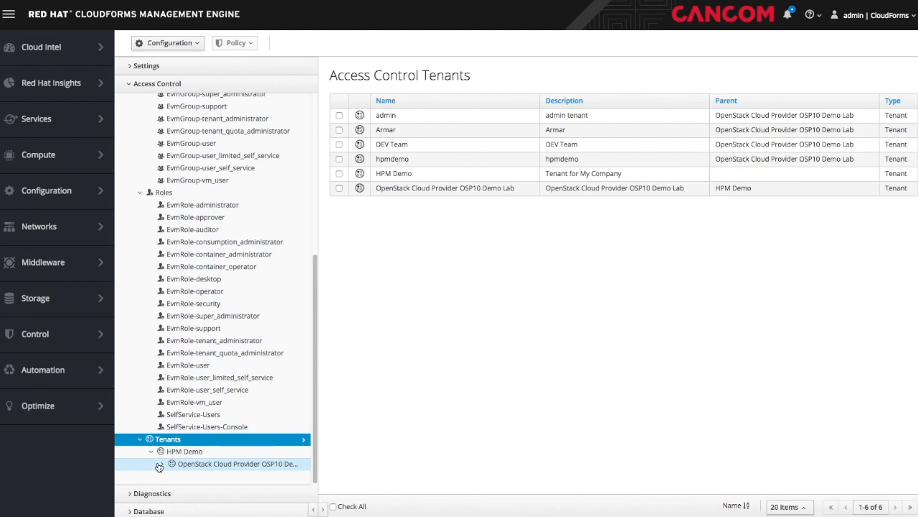
{"action": "left_click", "coordinate": [196, 466]}
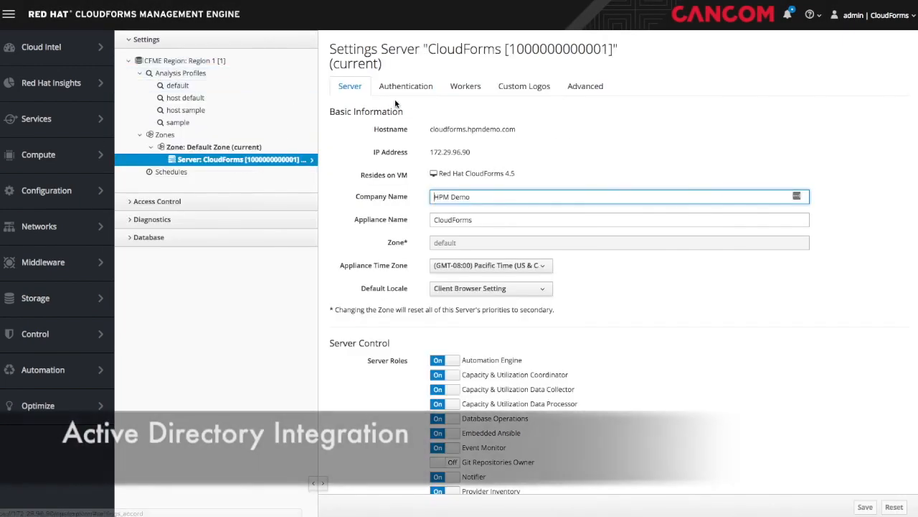
- Open the server's Authentication tab and keep LDAP mode with host 172.29.97.11, port 389
{"action": "left_click", "coordinate": [403, 87]}
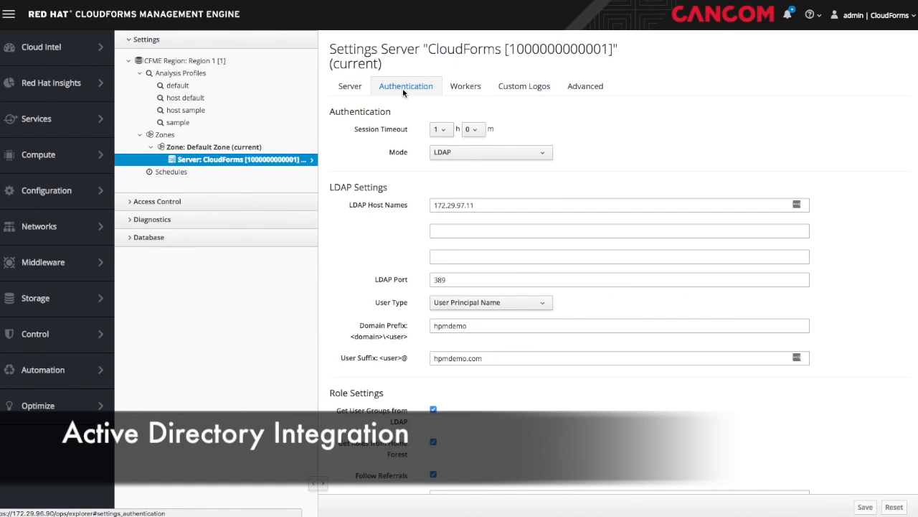
{"action": "left_click", "coordinate": [542, 155]}
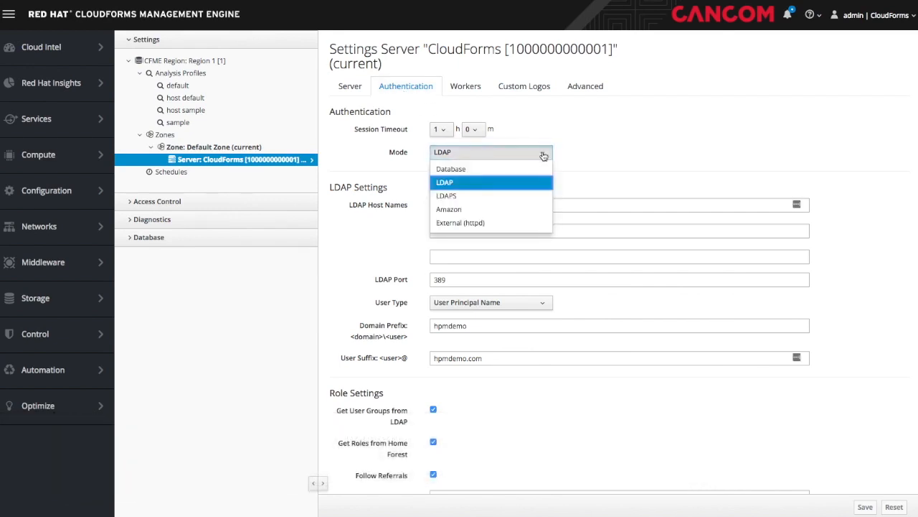
{"action": "left_click", "coordinate": [537, 181]}
{"action": "left_click", "coordinate": [506, 207]}
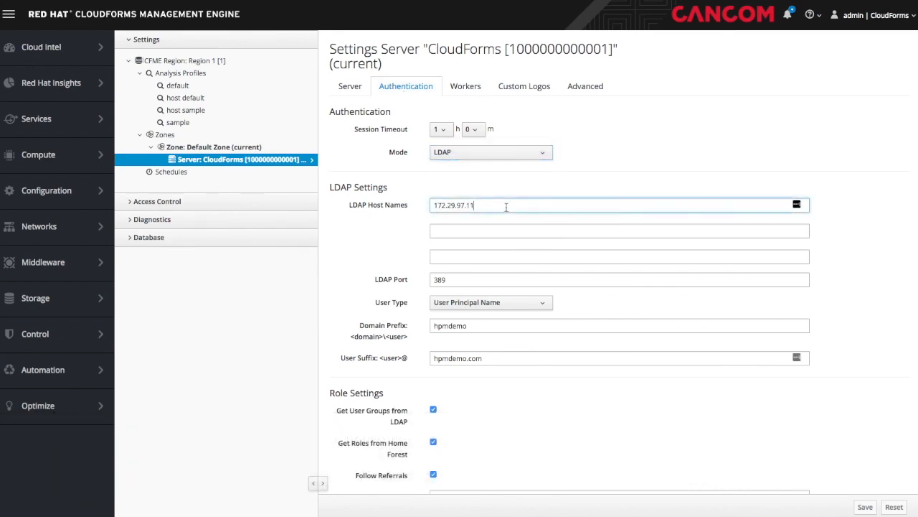
{"action": "left_click", "coordinate": [388, 305]}
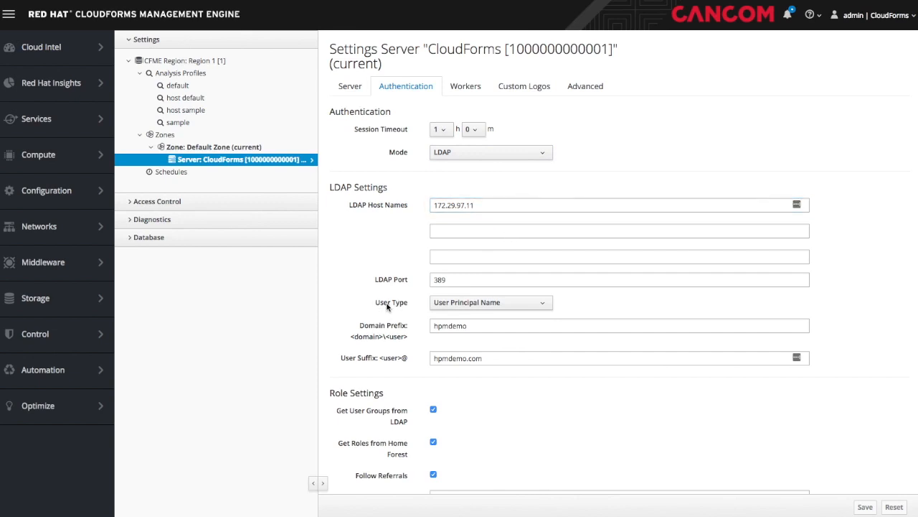
{"action": "scroll", "coordinate": [388, 307], "scroll_direction": "down", "scroll_amount": 3}
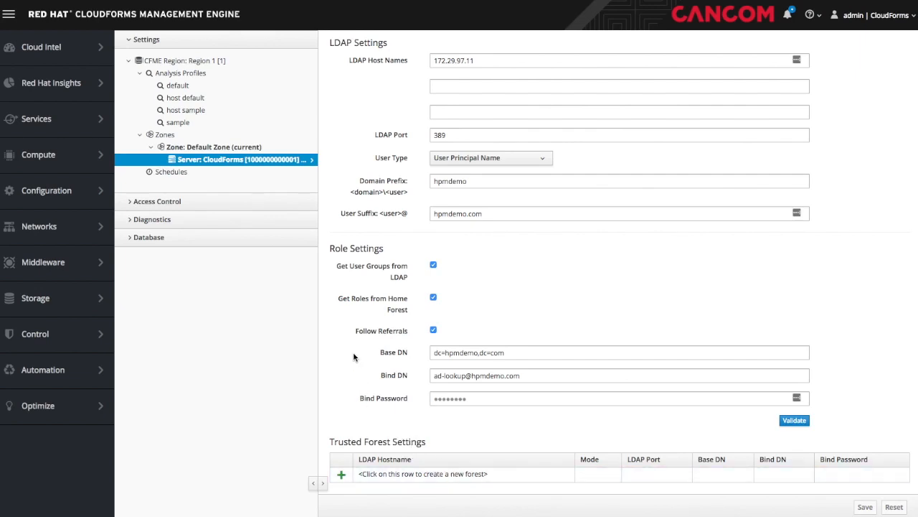
{"action": "scroll", "coordinate": [382, 362], "scroll_direction": "up", "scroll_amount": 3}
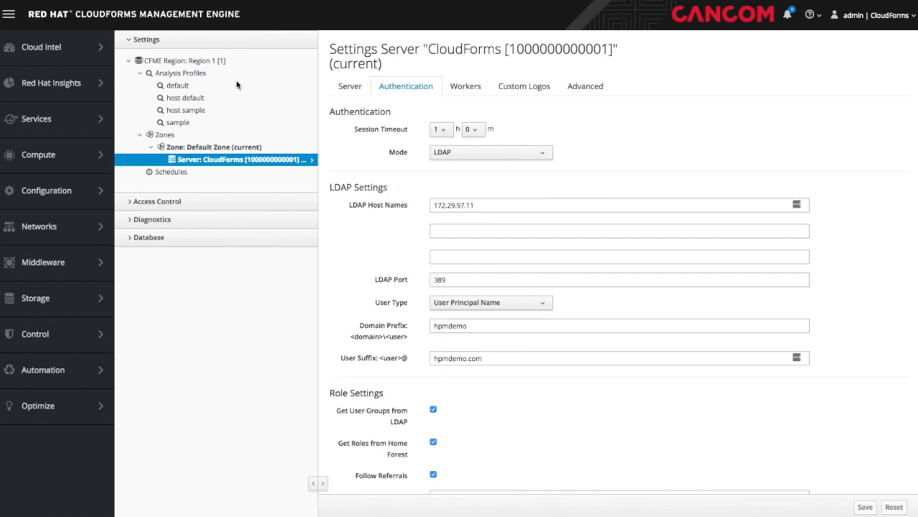
- In Chargeback, view the HPM Chargeback compute rate and then the HPM storage rate details
{"action": "mouse_move", "coordinate": [68, 56]}
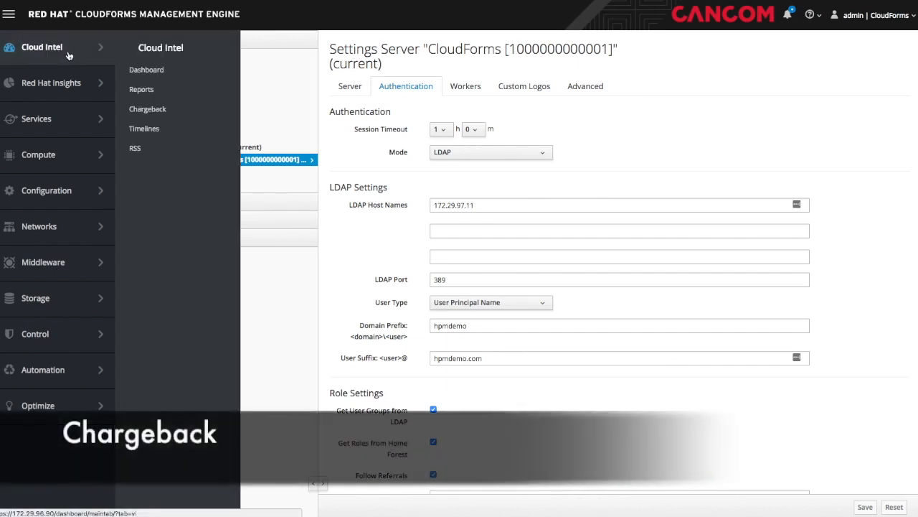
{"action": "left_click", "coordinate": [142, 112]}
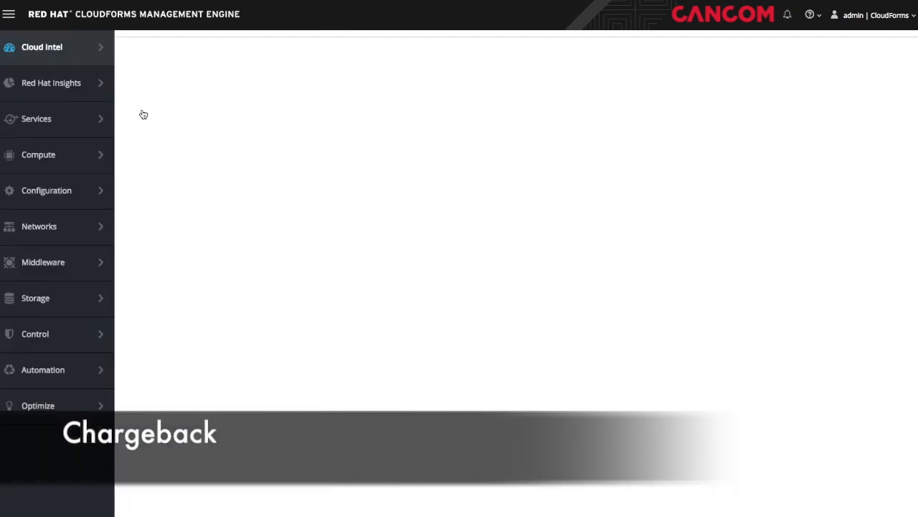
{"action": "left_click", "coordinate": [185, 85]}
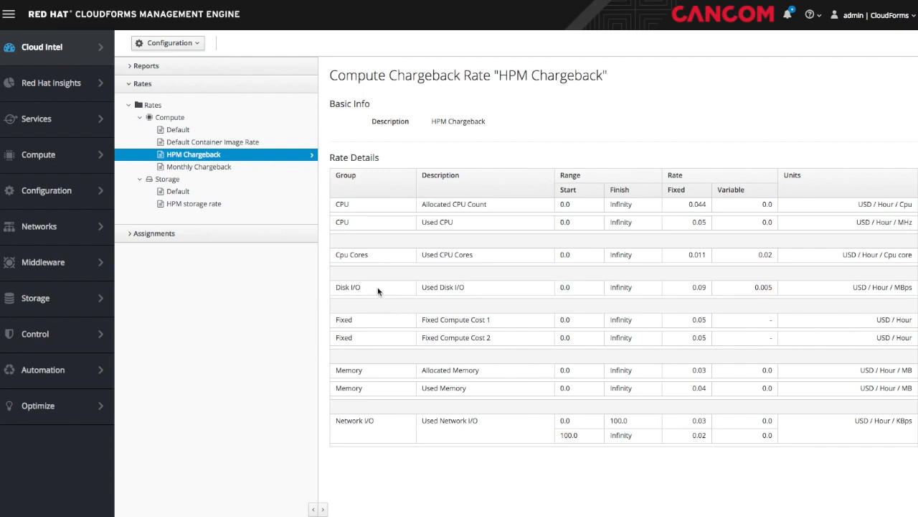
{"action": "left_click", "coordinate": [167, 203]}
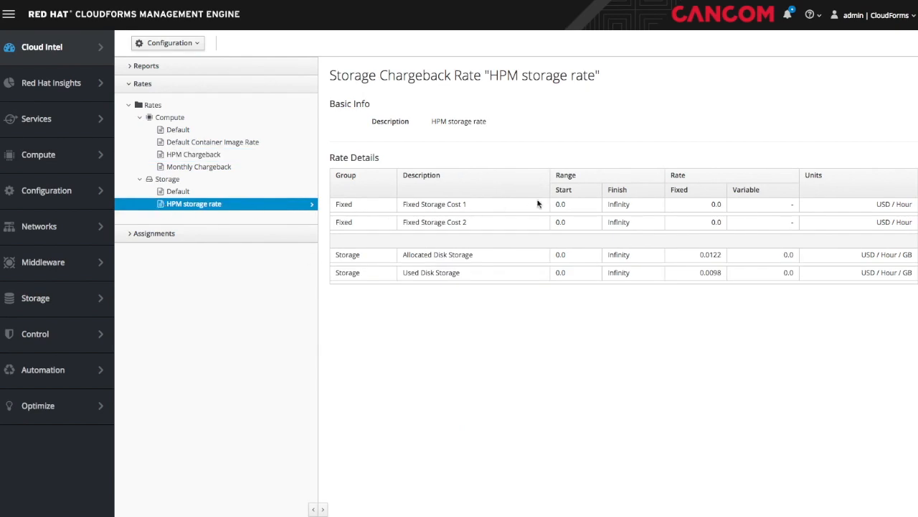
{"action": "left_click", "coordinate": [705, 255]}
- Assign the HPM Chargeback compute rate to the HPM Demo VCenter provider
{"action": "left_click", "coordinate": [154, 233]}
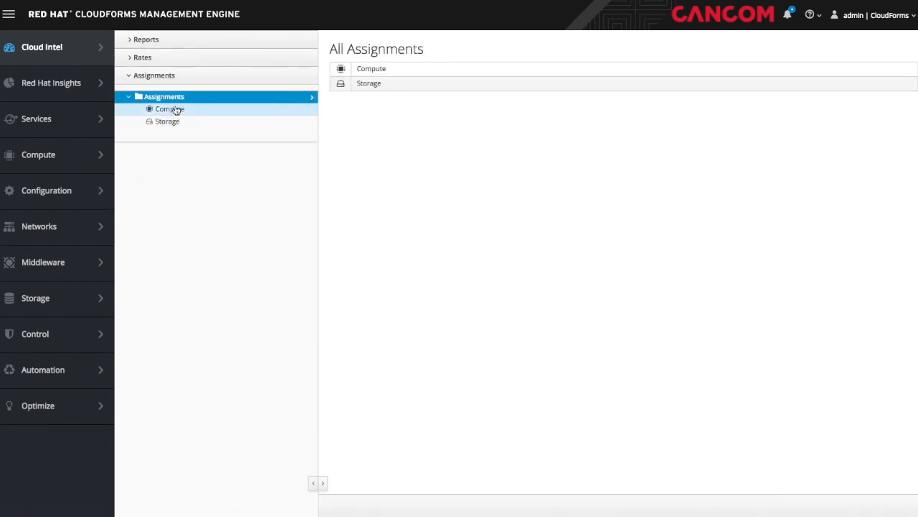
{"action": "left_click", "coordinate": [171, 114]}
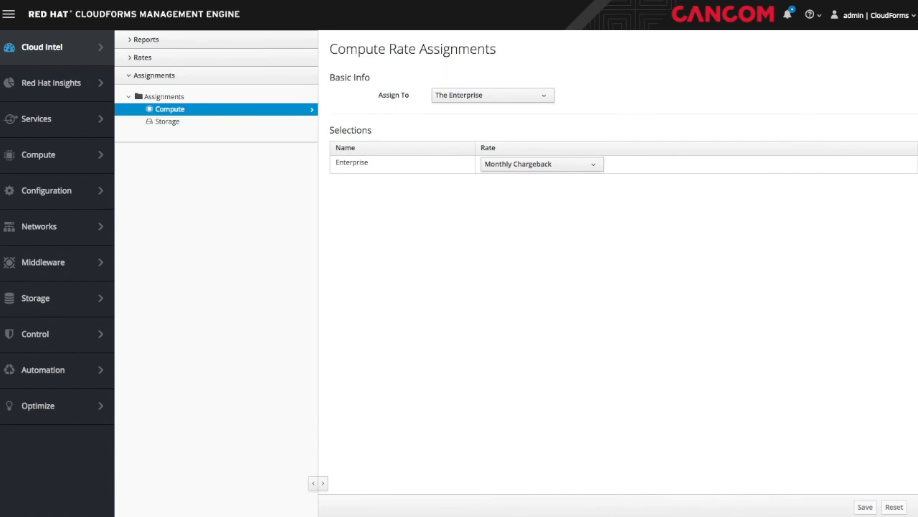
{"action": "left_click", "coordinate": [508, 97]}
{"action": "left_click", "coordinate": [462, 139]}
{"action": "left_click", "coordinate": [728, 233]}
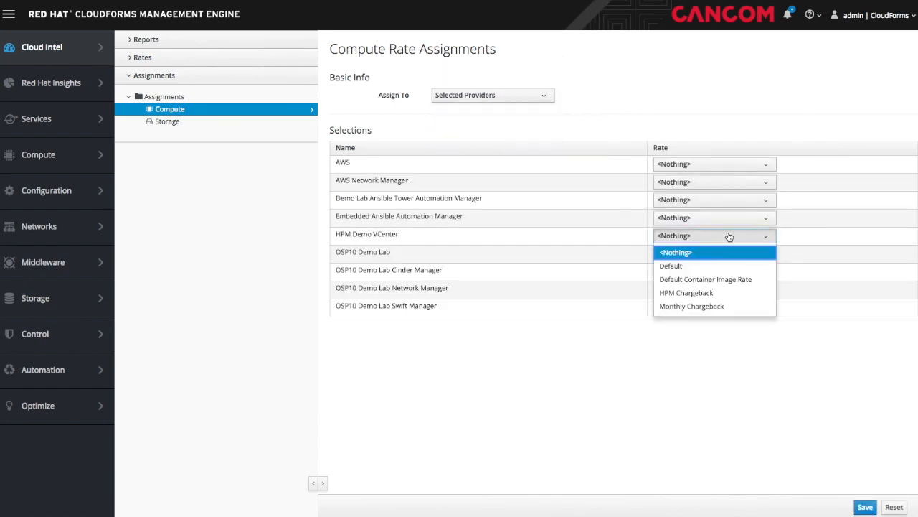
{"action": "left_click", "coordinate": [709, 293]}
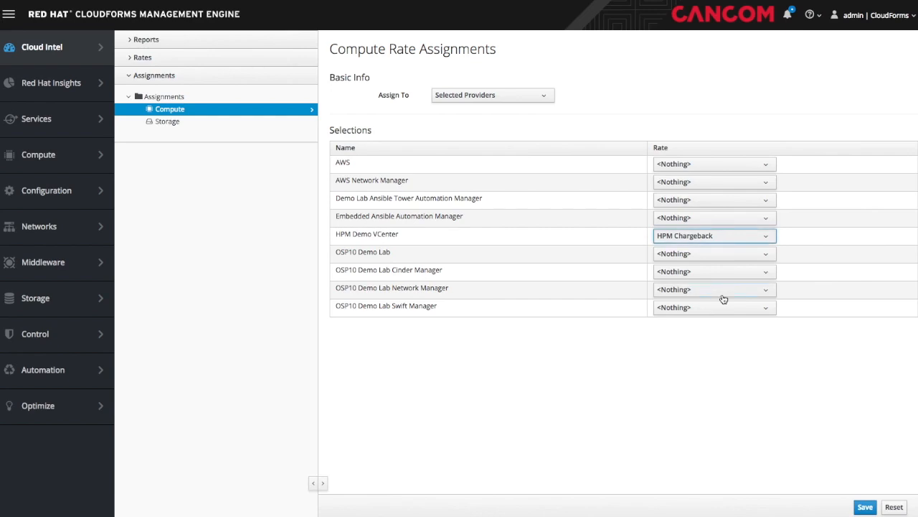
- Assign HPM Chargeback compute rate to the HPM Demo tenant and Department tag Engineering
{"action": "left_click", "coordinate": [492, 95]}
{"action": "left_click", "coordinate": [463, 229]}
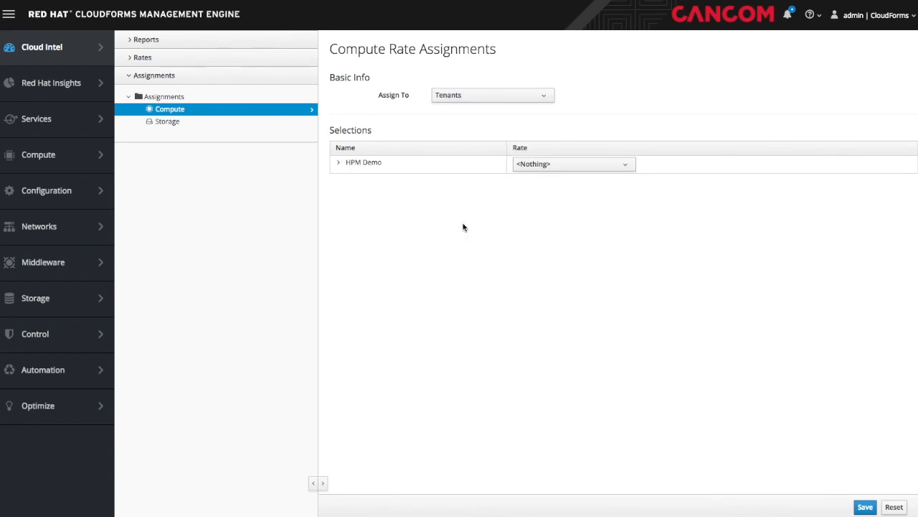
{"action": "left_click", "coordinate": [563, 171]}
{"action": "left_click", "coordinate": [571, 228]}
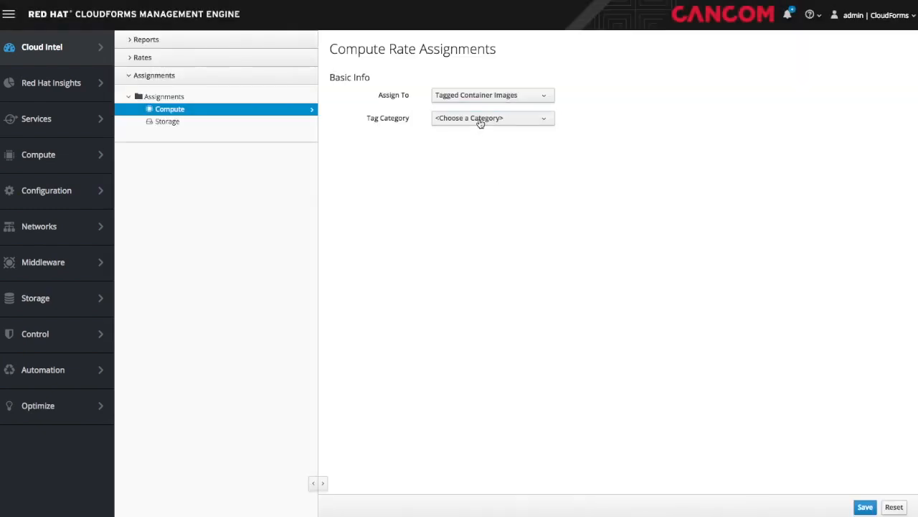
{"action": "left_click", "coordinate": [481, 121]}
{"action": "left_click", "coordinate": [486, 221]}
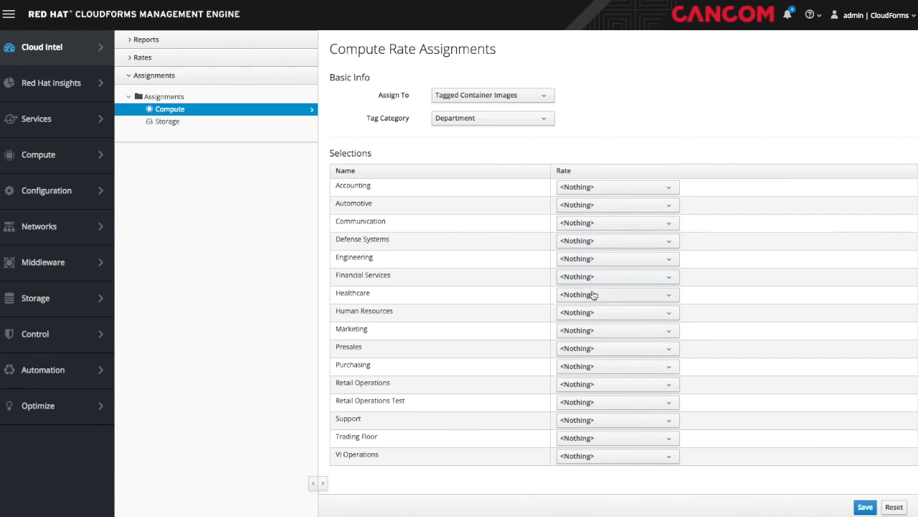
{"action": "left_click", "coordinate": [611, 261]}
{"action": "left_click", "coordinate": [603, 317]}
- Assign HPM storage rate to the Enterprise, then per tenant to HPM Demo
{"action": "left_click", "coordinate": [165, 121]}
{"action": "left_click", "coordinate": [497, 94]}
{"action": "left_click", "coordinate": [488, 125]}
{"action": "left_click", "coordinate": [518, 165]}
{"action": "left_click", "coordinate": [519, 207]}
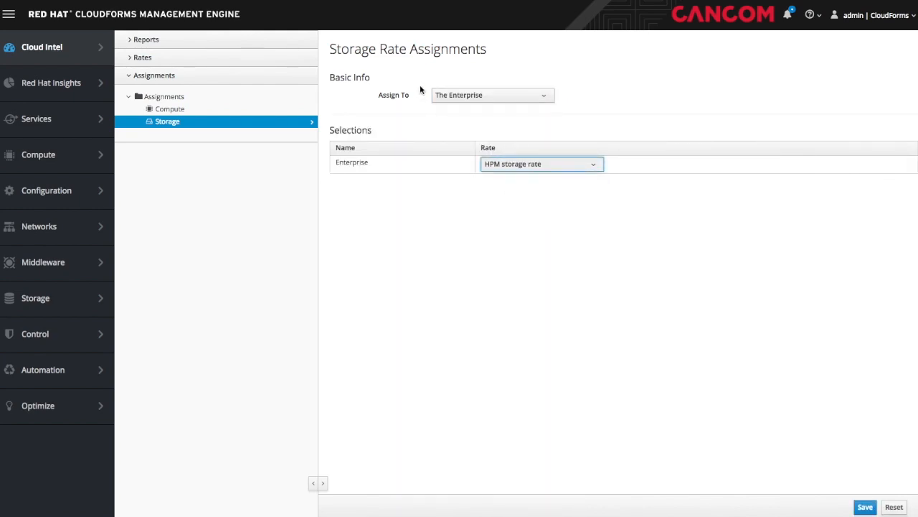
{"action": "left_click", "coordinate": [452, 99]}
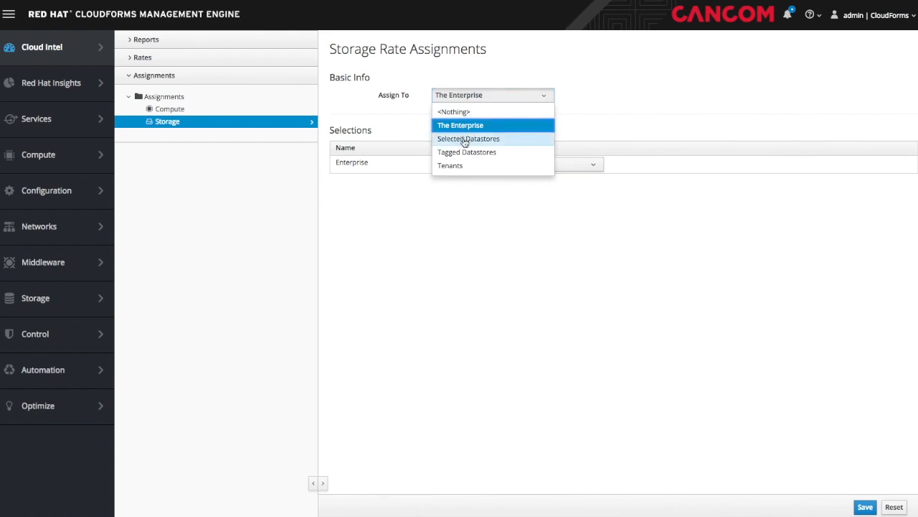
{"action": "left_click", "coordinate": [451, 166]}
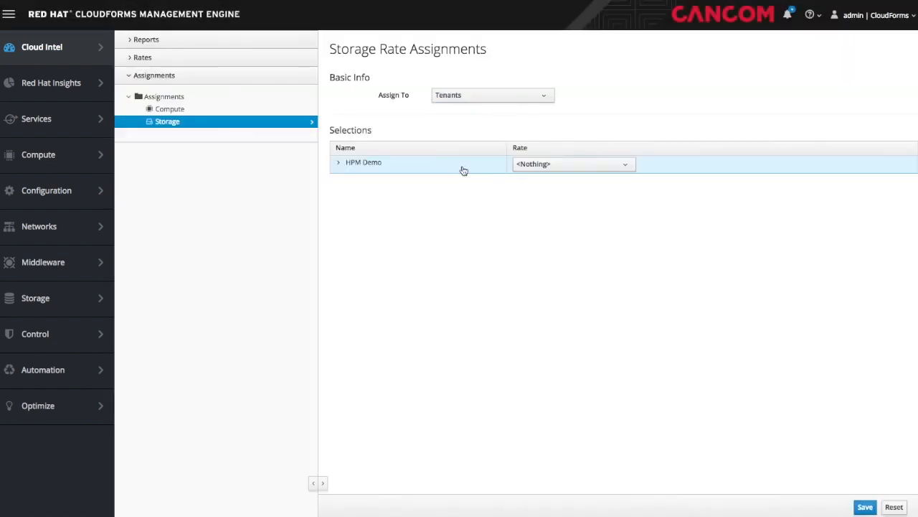
{"action": "left_click", "coordinate": [585, 168]}
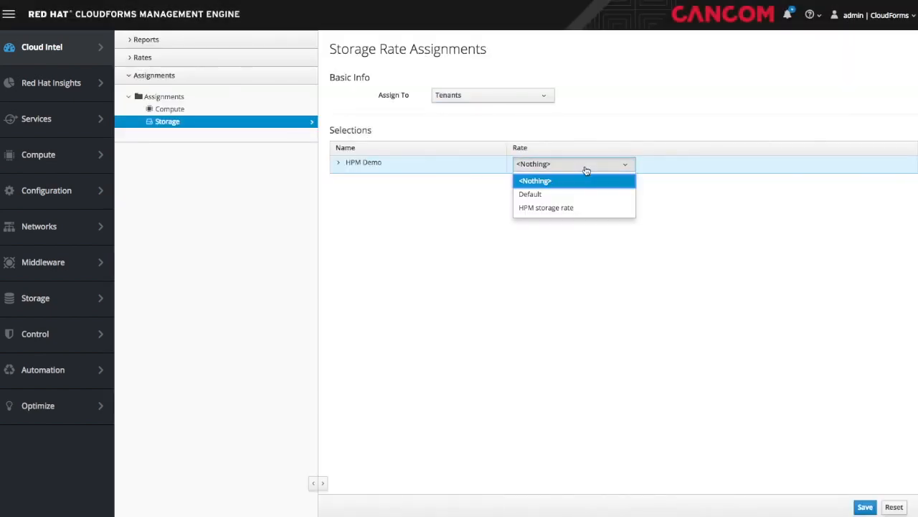
{"action": "left_click", "coordinate": [578, 209]}
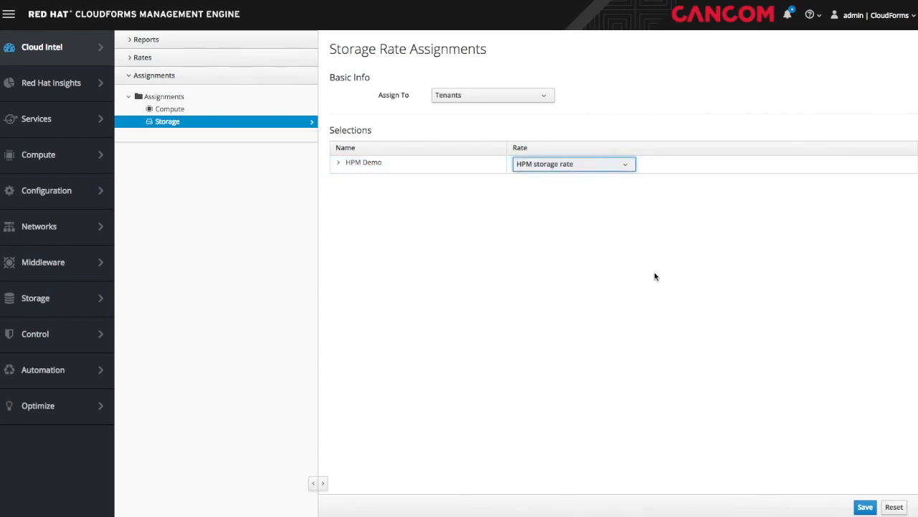
{"action": "mouse_move", "coordinate": [46, 123]}
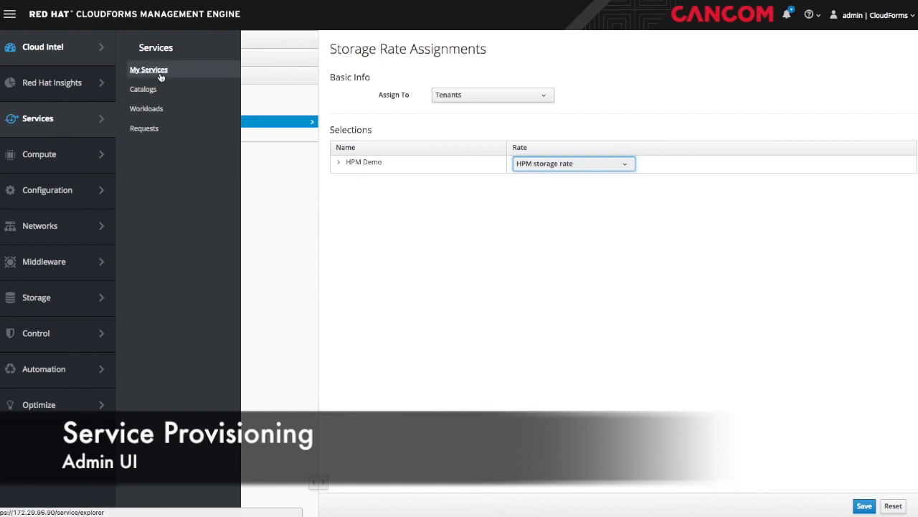
- Order and submit the Solaris10 (Medium) catalog service
{"action": "left_click", "coordinate": [143, 89]}
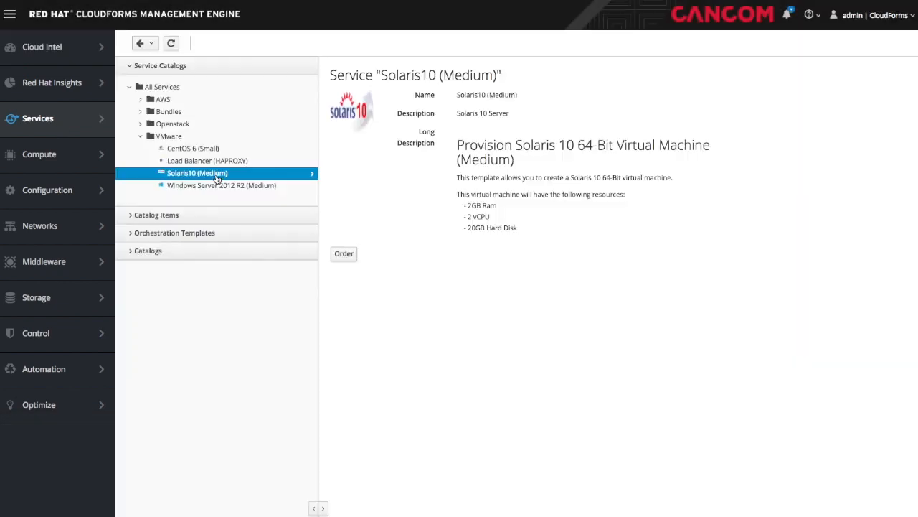
{"action": "left_click", "coordinate": [345, 253]}
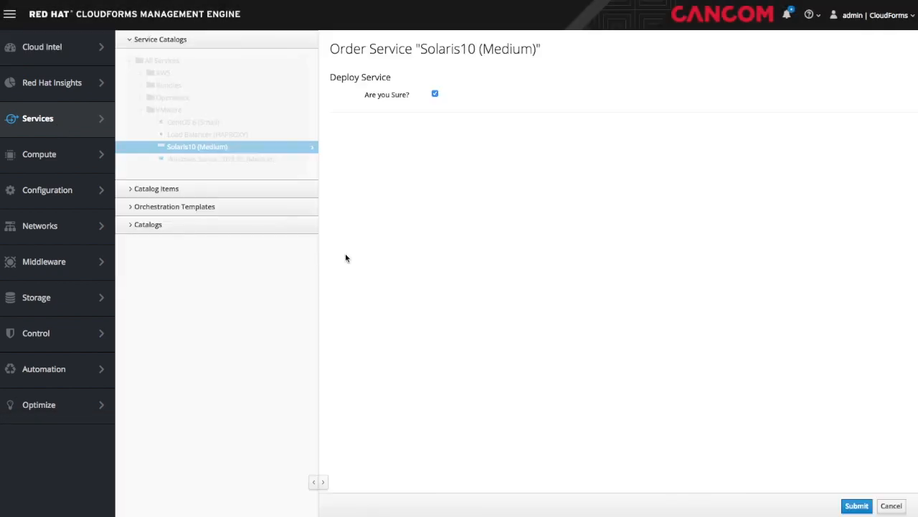
{"action": "left_click", "coordinate": [852, 505]}
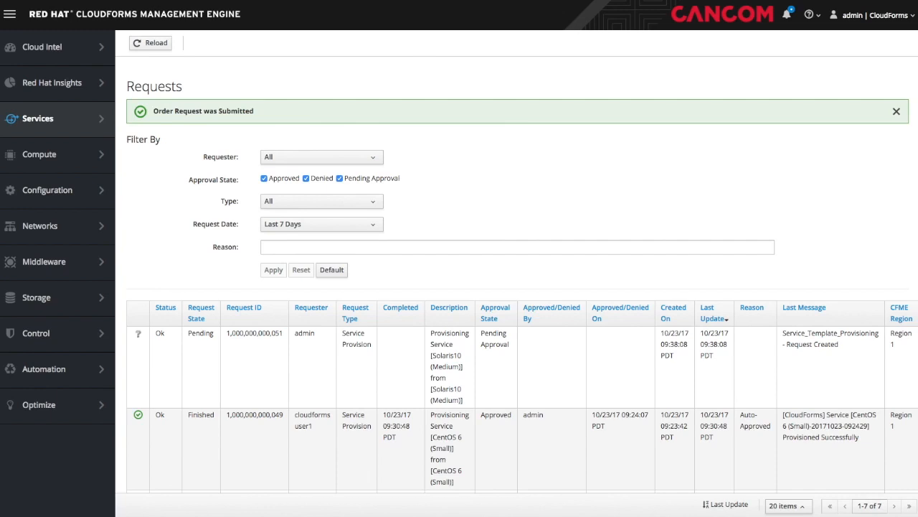
- Order Windows Server 2012 R2 (Medium) as my-host-01 with an admin password and 2 GB/1vCPU/20GB size
{"action": "left_click", "coordinate": [199, 111]}
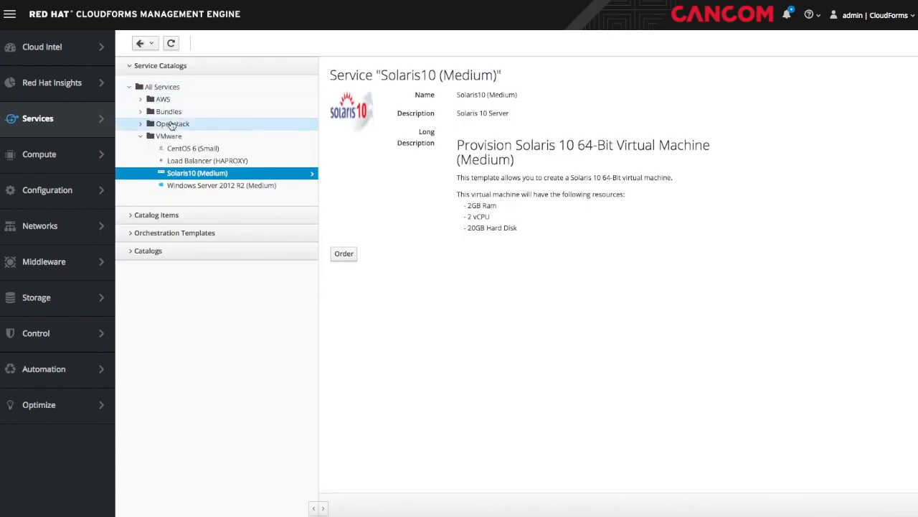
{"action": "left_click", "coordinate": [204, 185]}
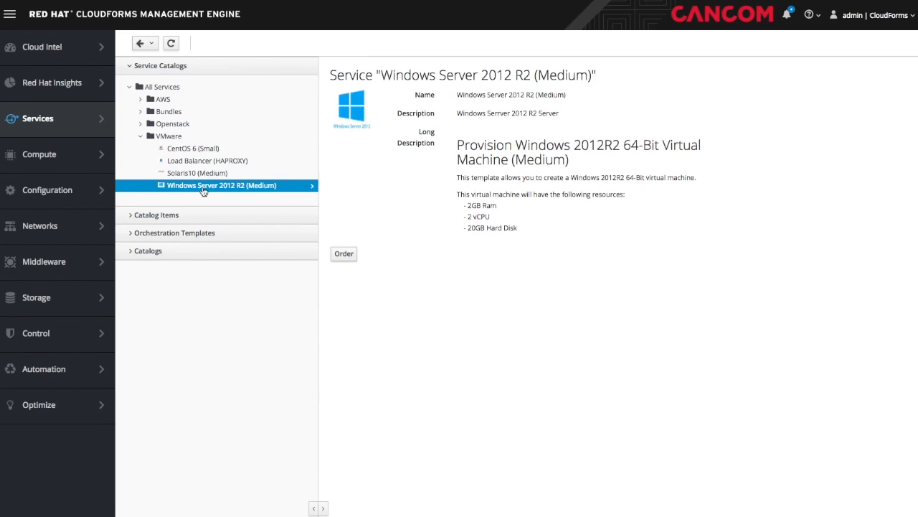
{"action": "left_click", "coordinate": [342, 255]}
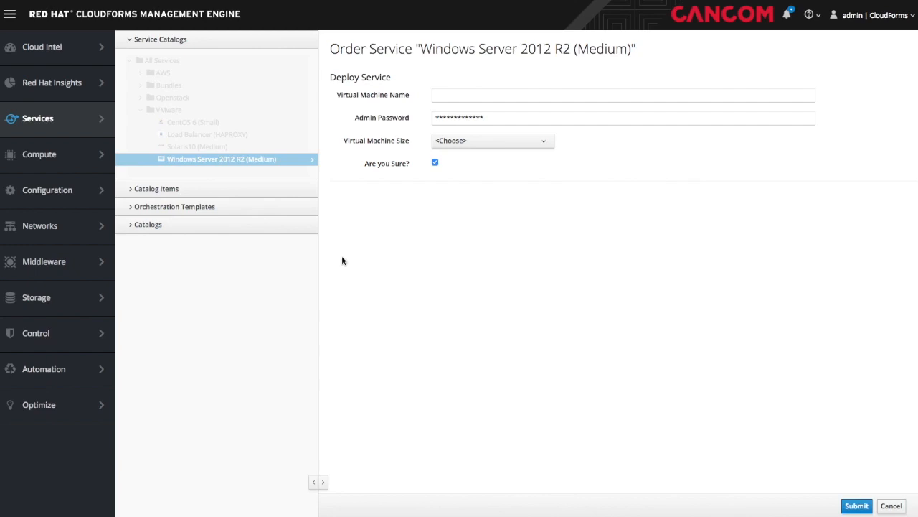
{"action": "left_click", "coordinate": [445, 99]}
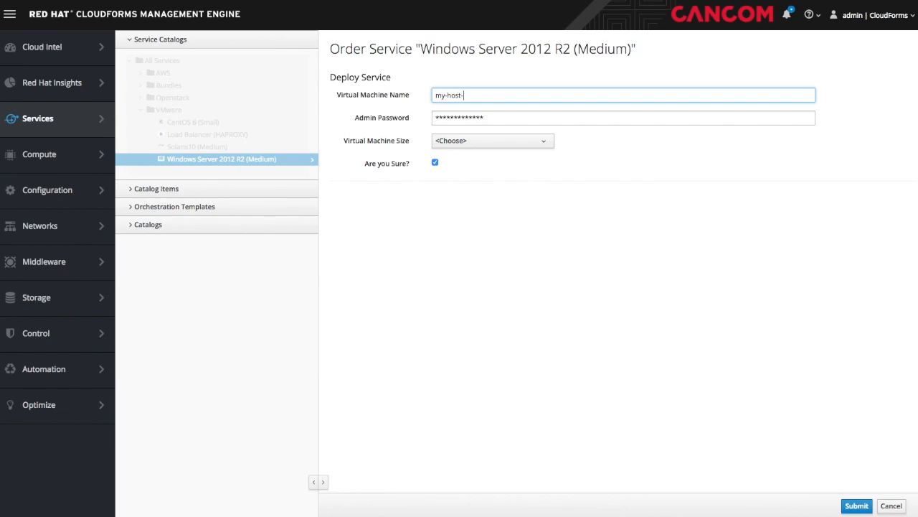
{"action": "key", "text": "Tab"}
{"action": "type", "text": "password123"}
{"action": "left_click", "coordinate": [494, 141]}
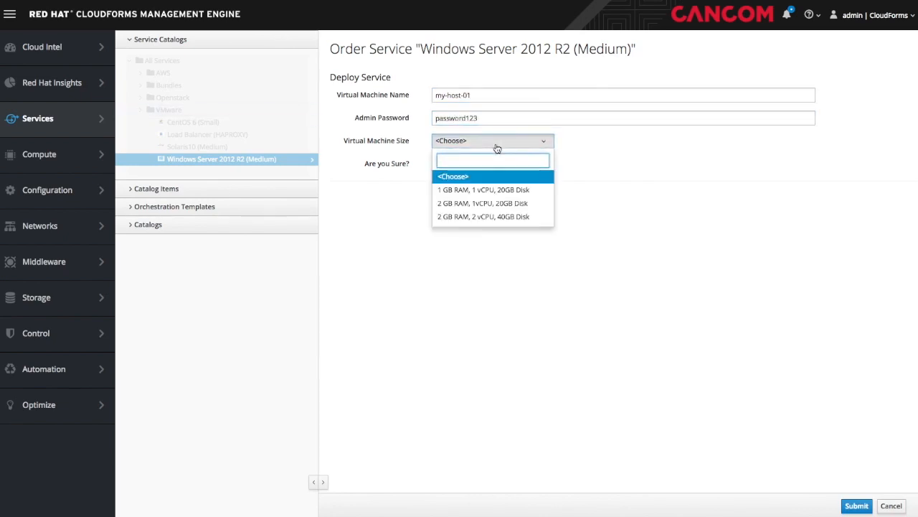
{"action": "left_click", "coordinate": [489, 205]}
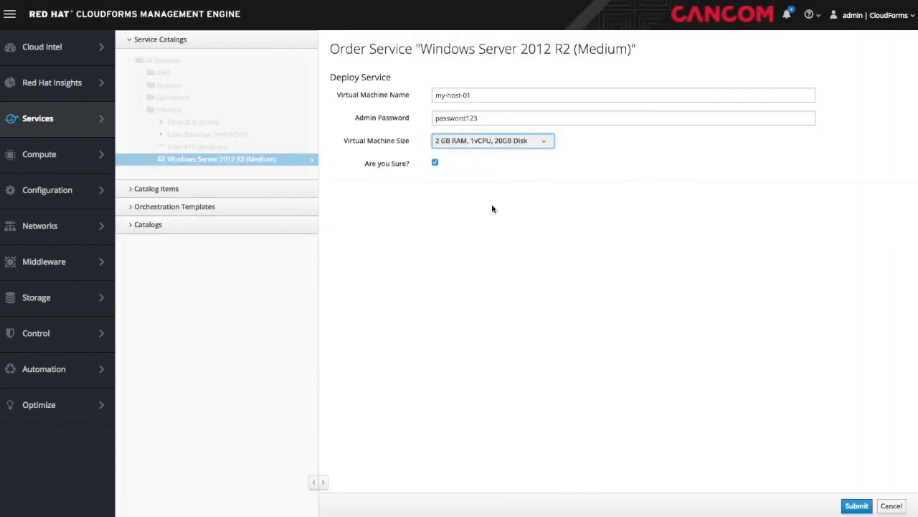
{"action": "left_click", "coordinate": [860, 505]}
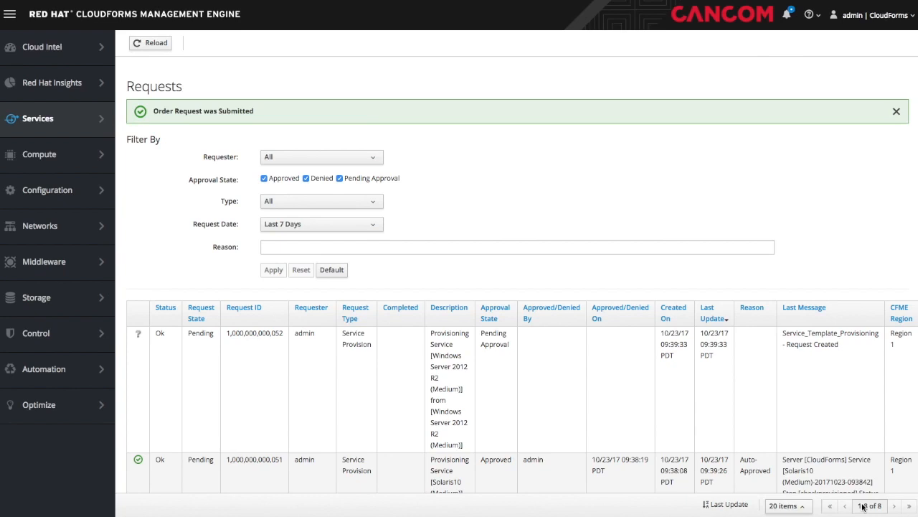
- Refresh the requests, open the my-host-01 VM details and show its Access console options
{"action": "left_click", "coordinate": [905, 46]}
{"action": "left_click", "coordinate": [156, 45]}
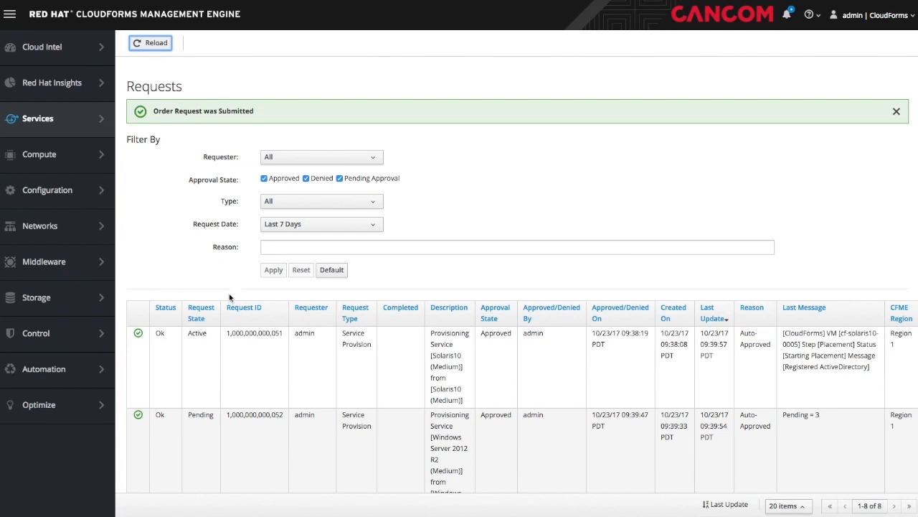
{"action": "left_click", "coordinate": [244, 358]}
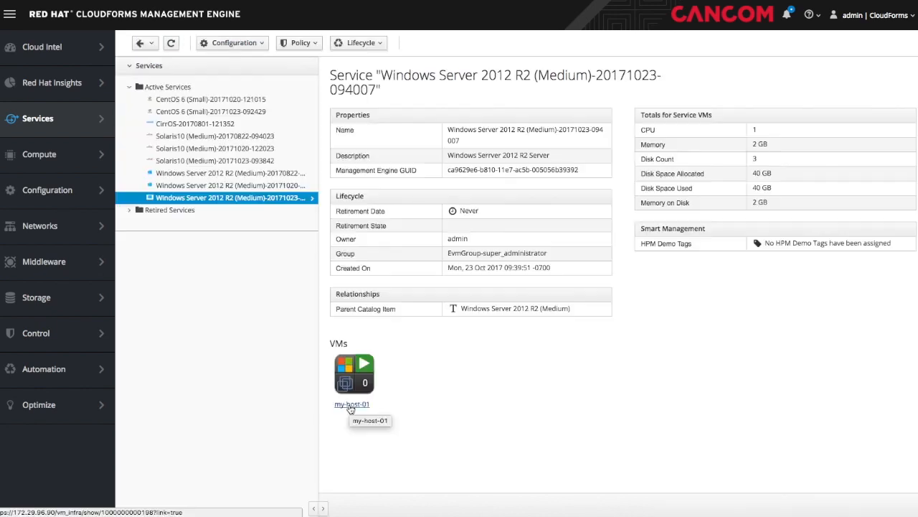
{"action": "left_click", "coordinate": [351, 406]}
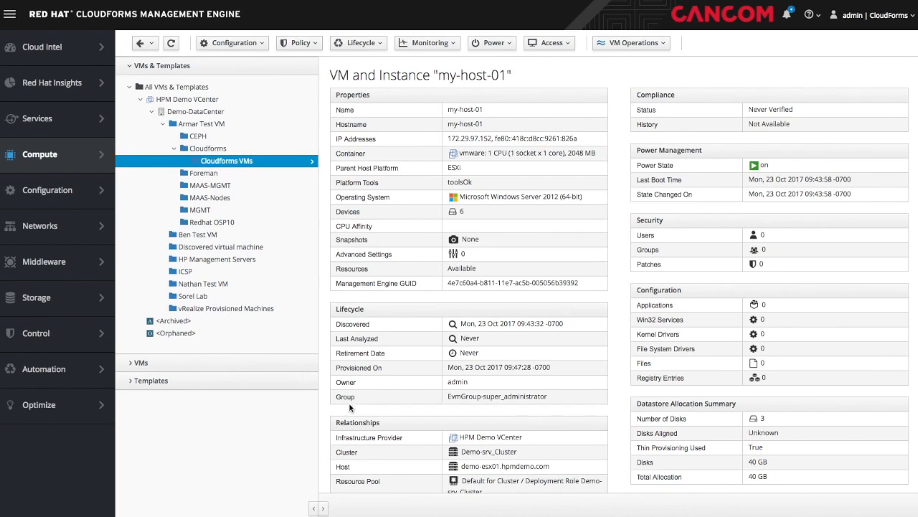
{"action": "left_click", "coordinate": [546, 45]}
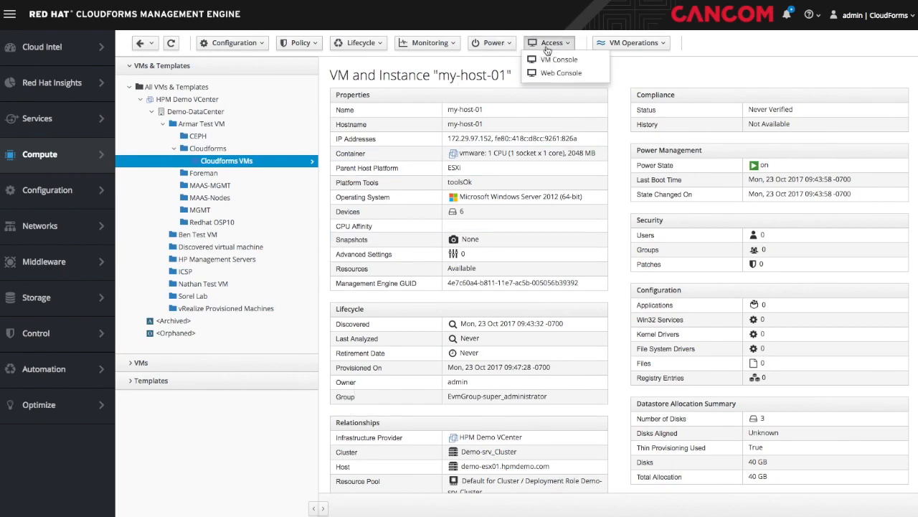
- Log on to my-host-01's VM console as Administrator and show Local Server in Server Manager
{"action": "left_click", "coordinate": [551, 61]}
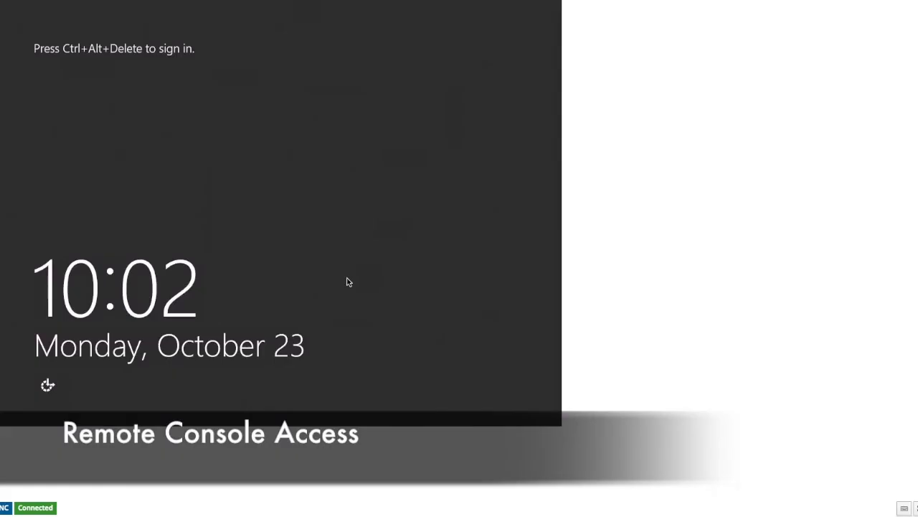
{"action": "key", "text": "ctrl+alt+Delete"}
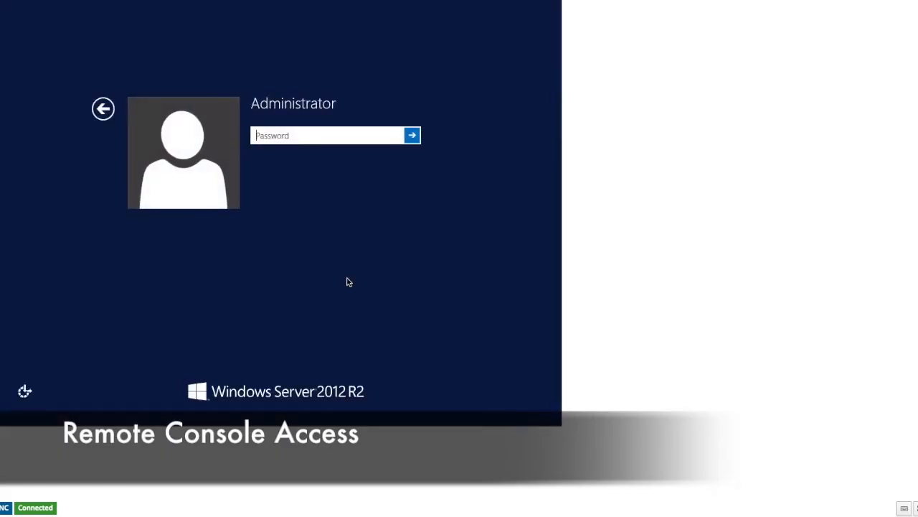
{"action": "type", "text": "••••••••"}
{"action": "key", "text": "Return"}
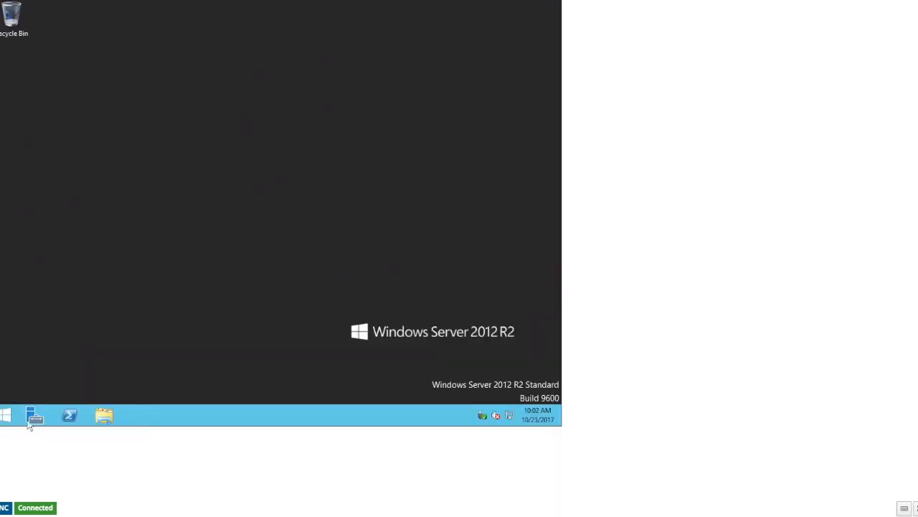
{"action": "left_click", "coordinate": [33, 416]}
{"action": "left_click", "coordinate": [32, 81]}
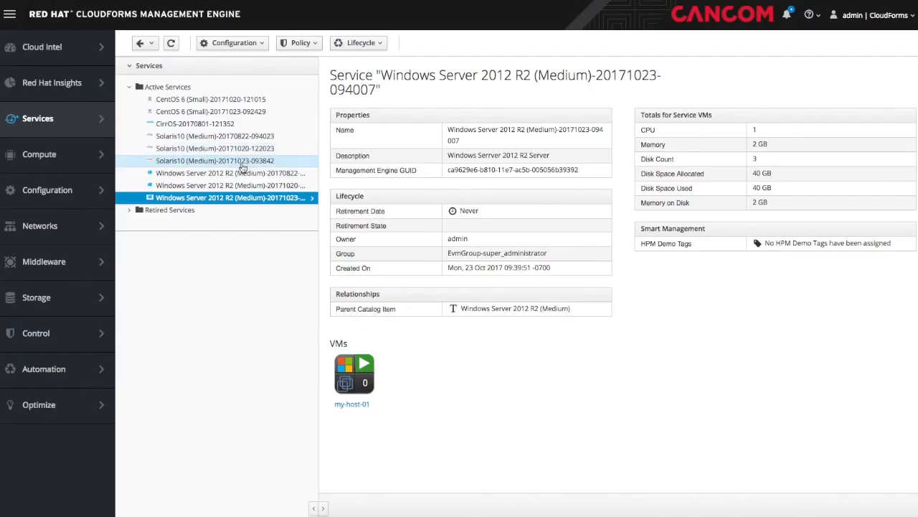
{"action": "left_click", "coordinate": [237, 162]}
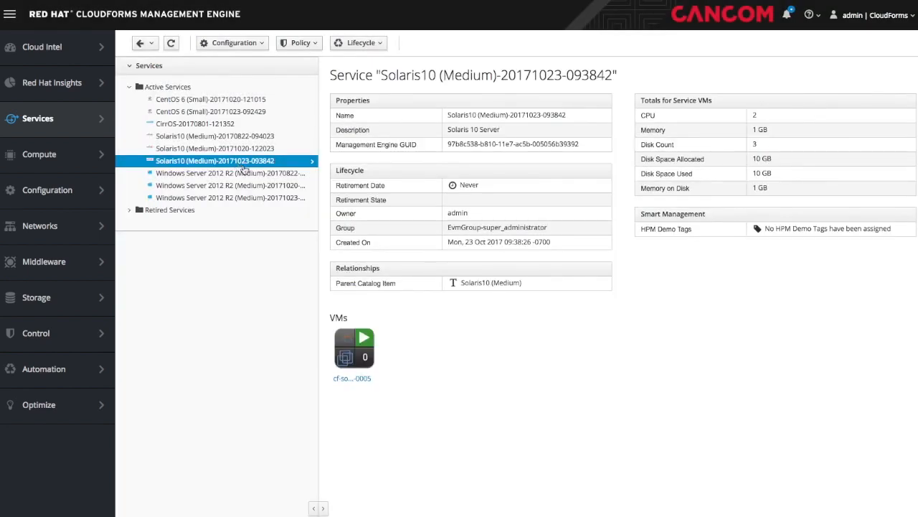
{"action": "left_click", "coordinate": [364, 383]}
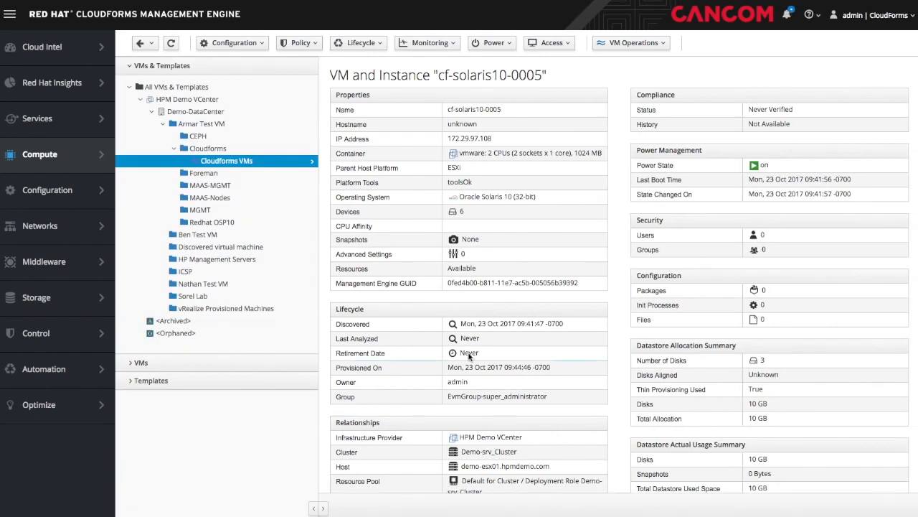
{"action": "left_click", "coordinate": [540, 46]}
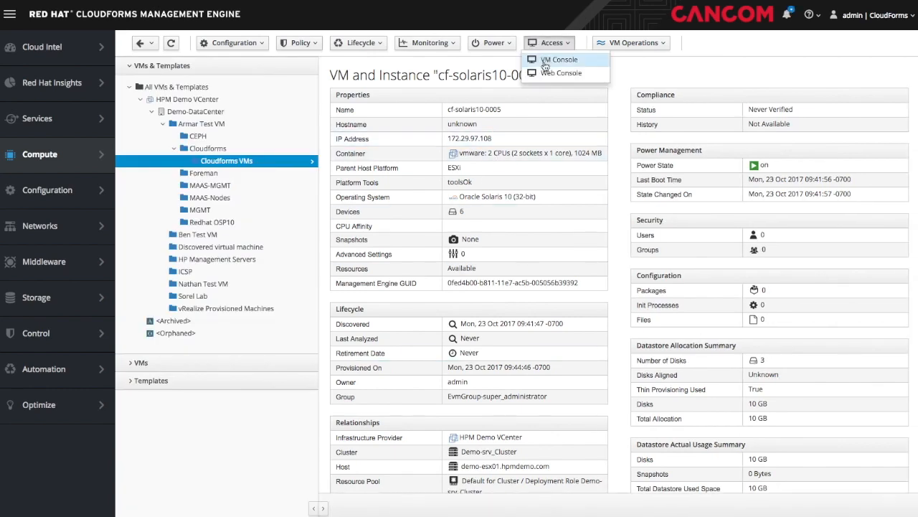
{"action": "left_click", "coordinate": [546, 61]}
- Log in as root, open This Computer, then log out of the Solaris session
{"action": "type", "text": "root"}
{"action": "key", "text": "Return"}
{"action": "key", "text": "Return"}
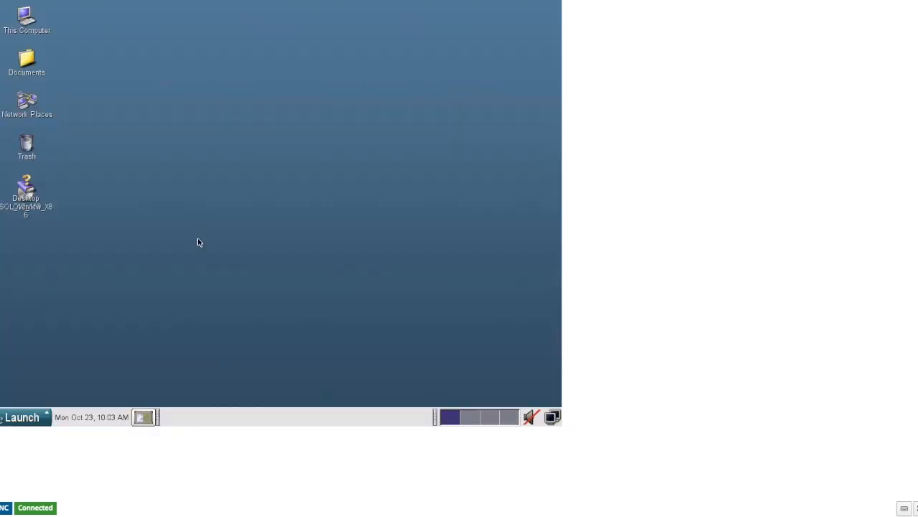
{"action": "left_click", "coordinate": [29, 20]}
{"action": "double_click", "coordinate": [28, 20]}
{"action": "left_click", "coordinate": [48, 407]}
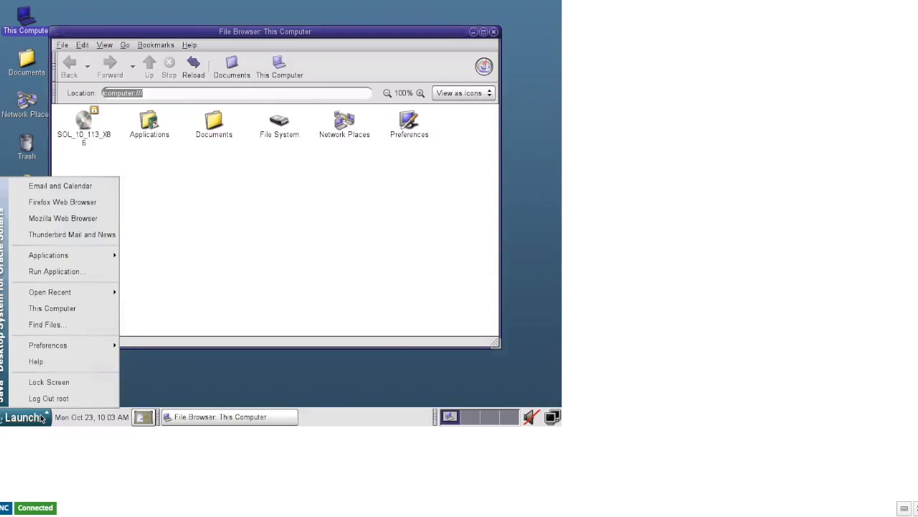
{"action": "left_click", "coordinate": [53, 397]}
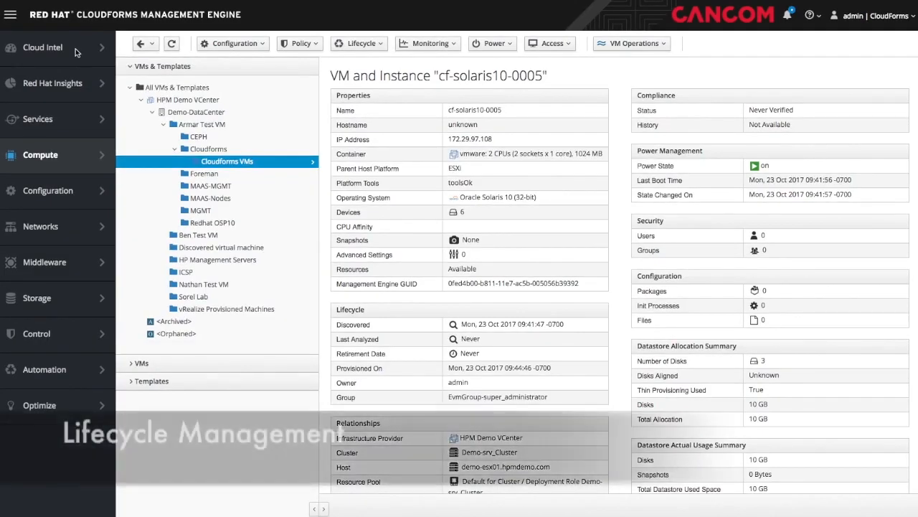
- Set cf-solaris10-0005 retirement date to 10/31/2017 with a 2 Weeks warning and save
{"action": "left_click", "coordinate": [370, 45]}
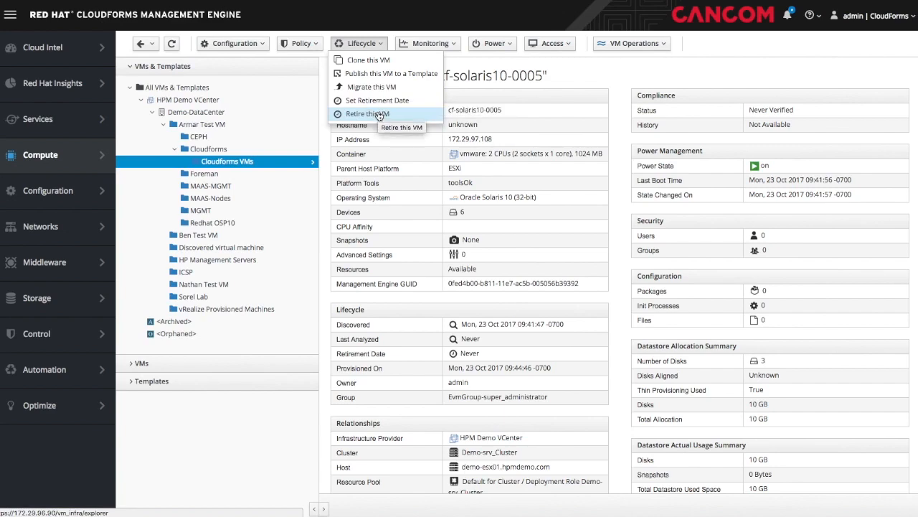
{"action": "left_click", "coordinate": [385, 100]}
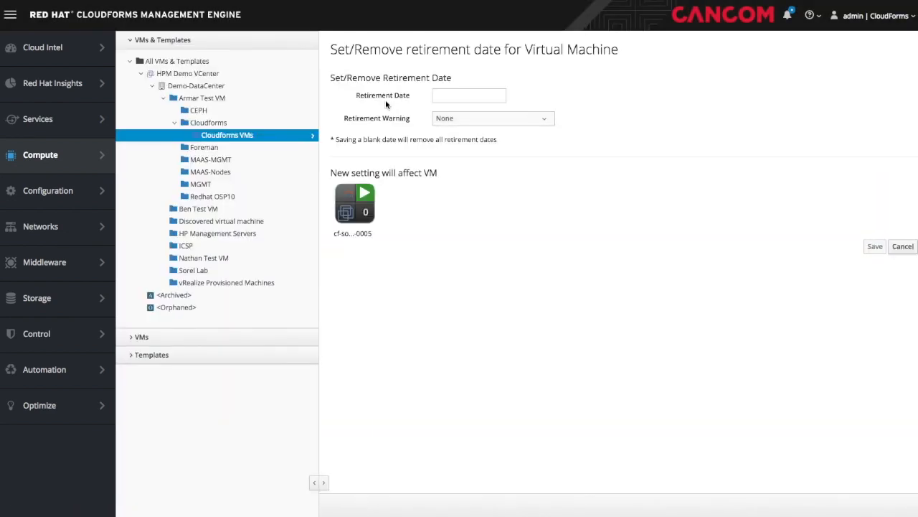
{"action": "left_click", "coordinate": [452, 95]}
{"action": "left_click", "coordinate": [476, 233]}
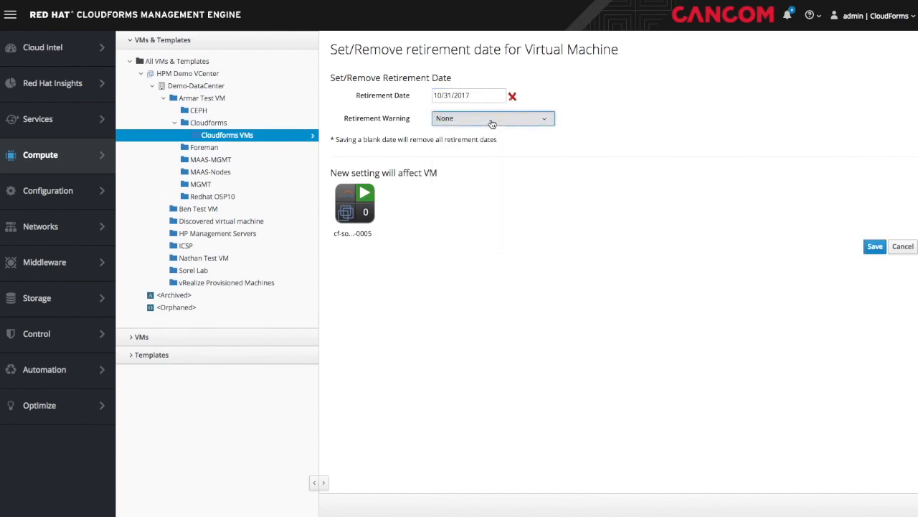
{"action": "left_click", "coordinate": [491, 122]}
{"action": "left_click", "coordinate": [495, 163]}
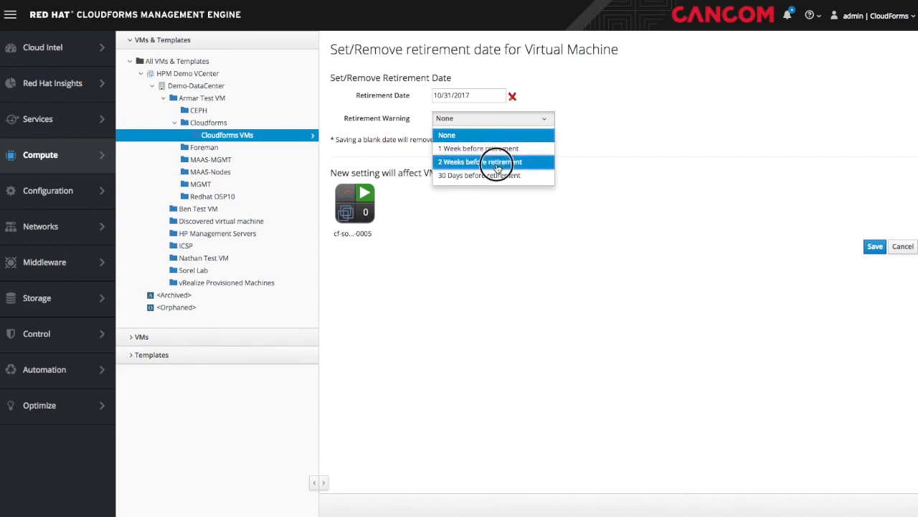
{"action": "left_click", "coordinate": [875, 248]}
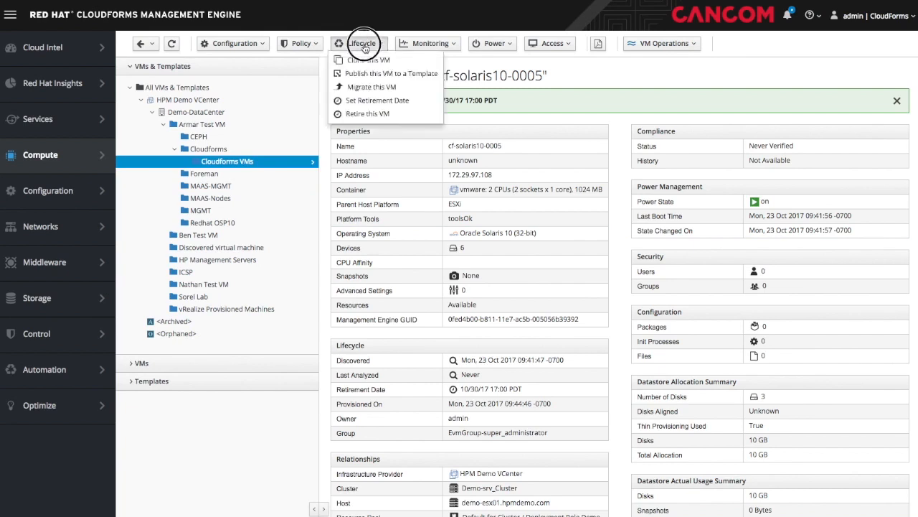
{"action": "left_click", "coordinate": [361, 43]}
- Start a migration request for cf-solaris10-0005 and enter the requester's e-mail address
{"action": "left_click", "coordinate": [375, 87]}
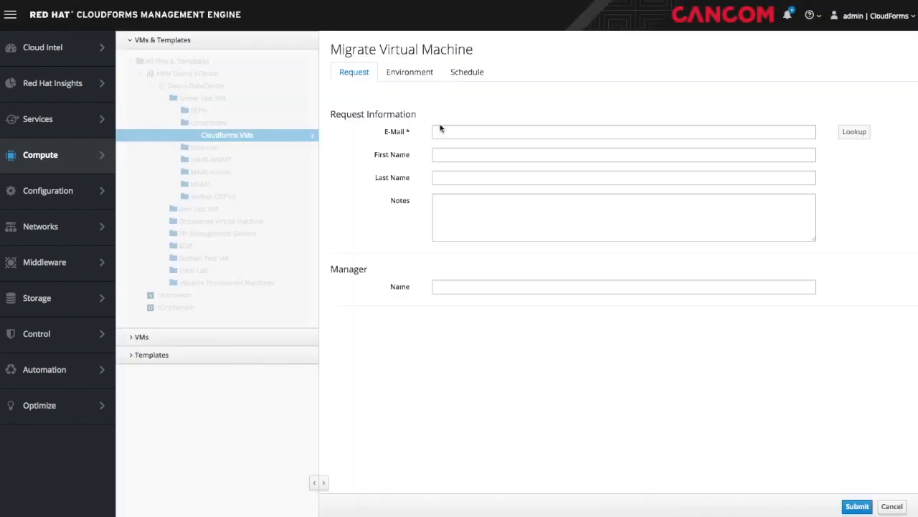
{"action": "left_click", "coordinate": [464, 131]}
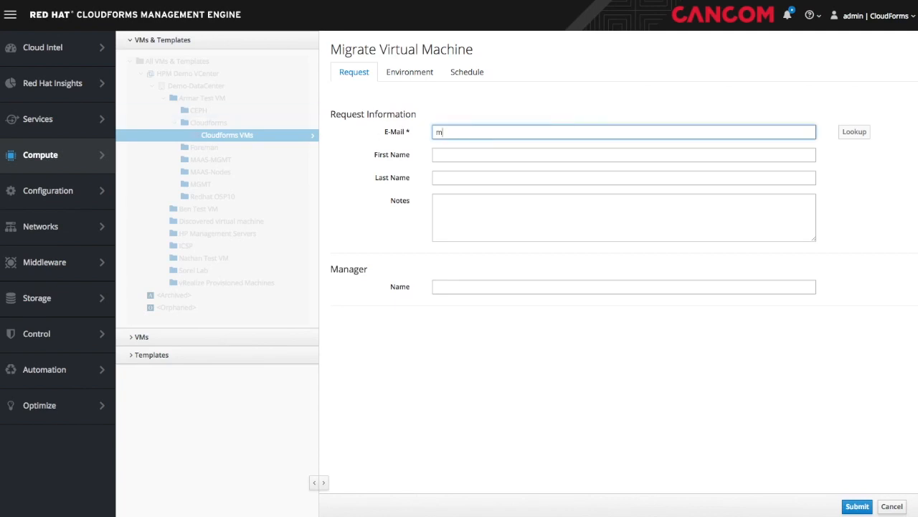
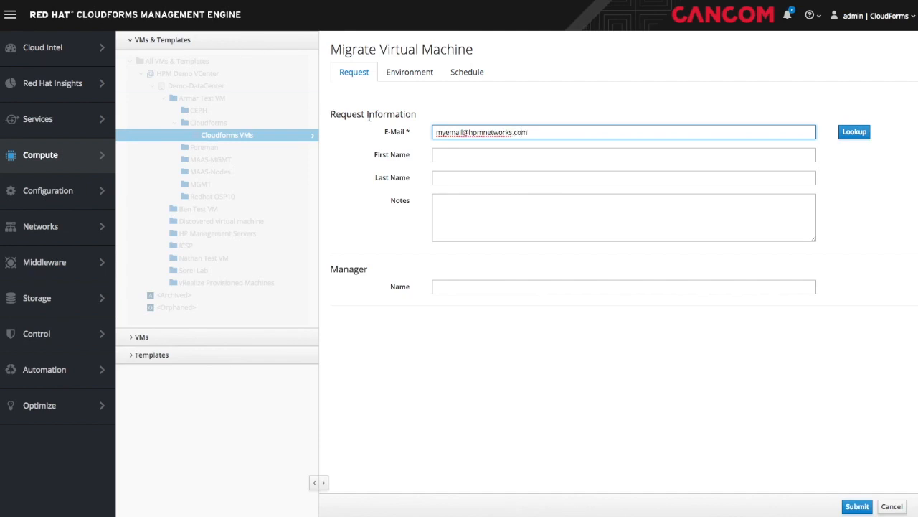
- Choose destination host demo-esx02.hpmdemo.com, check the Schedule tab, then open VM win2012R2-0006
{"action": "left_click", "coordinate": [409, 75]}
{"action": "left_click_drag", "start_coordinate": [480, 74], "coordinate": [465, 116]}
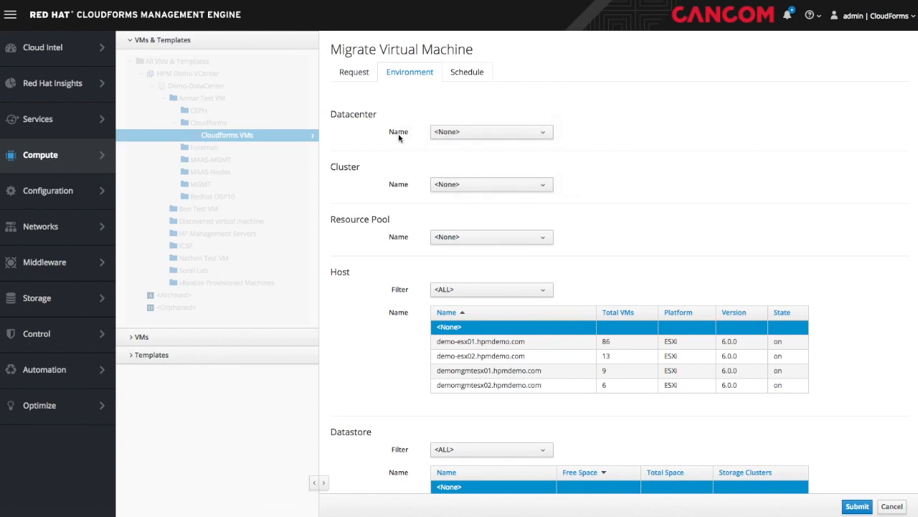
{"action": "scroll", "coordinate": [344, 198], "scroll_direction": "down", "scroll_amount": 3}
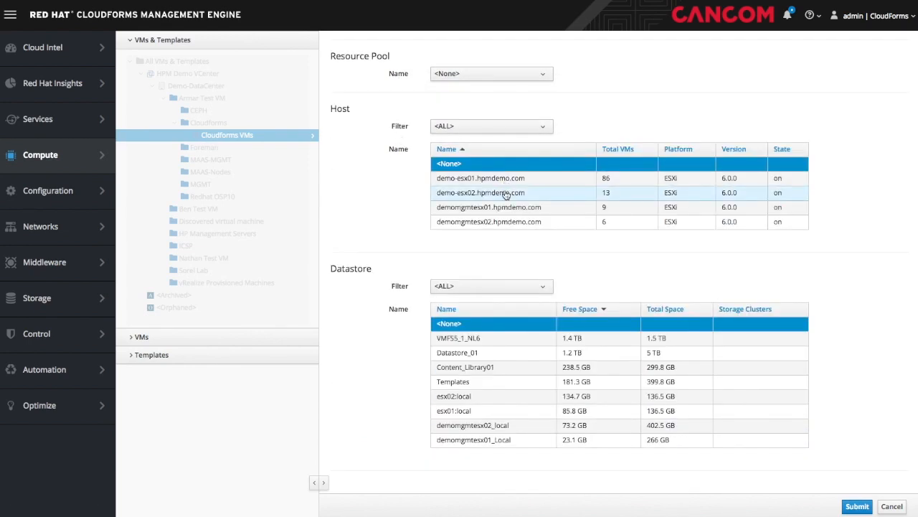
{"action": "scroll", "coordinate": [506, 194], "scroll_direction": "up", "scroll_amount": 3}
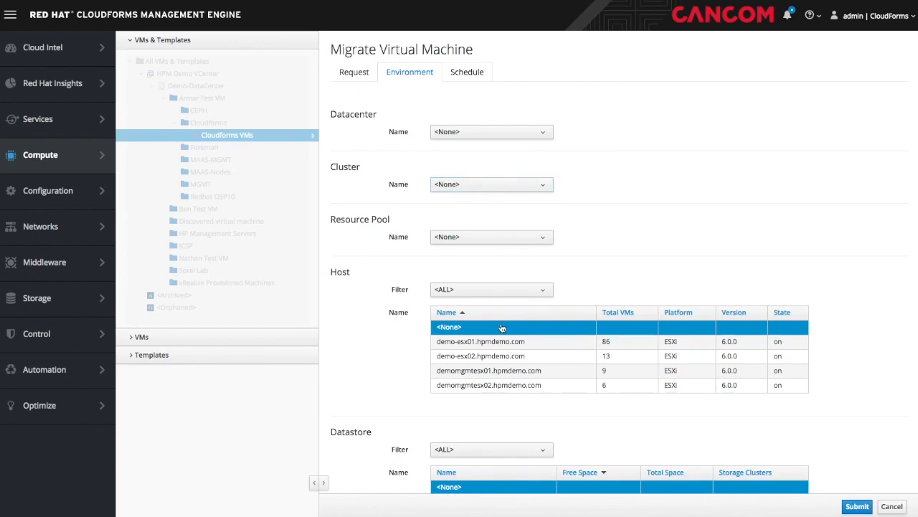
{"action": "left_click", "coordinate": [492, 355]}
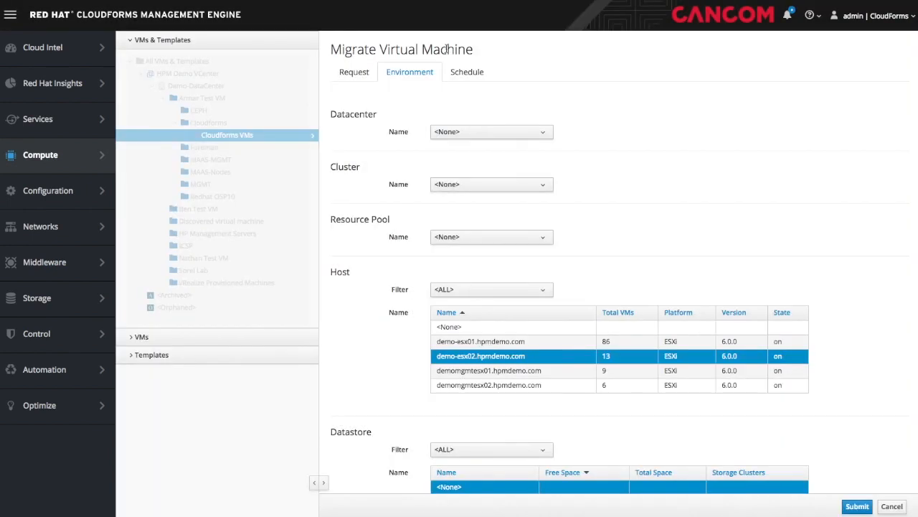
{"action": "left_click", "coordinate": [466, 73]}
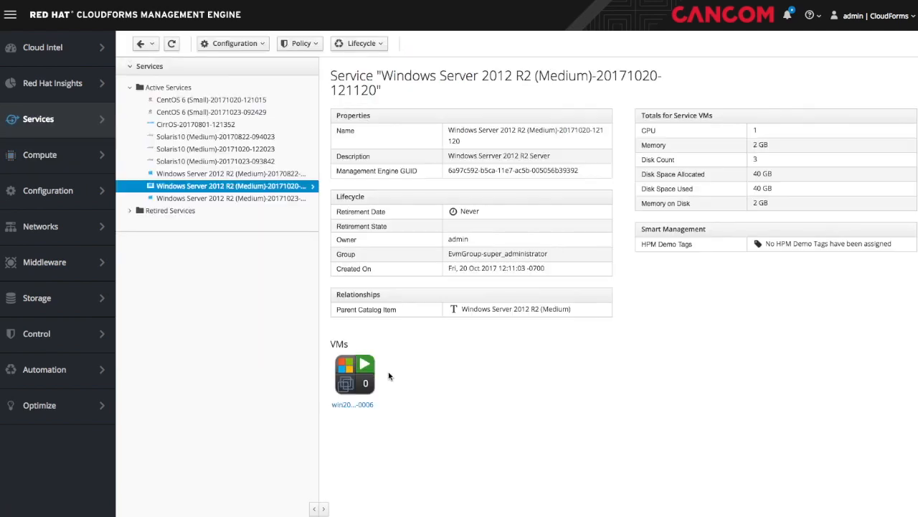
{"action": "left_click", "coordinate": [353, 404]}
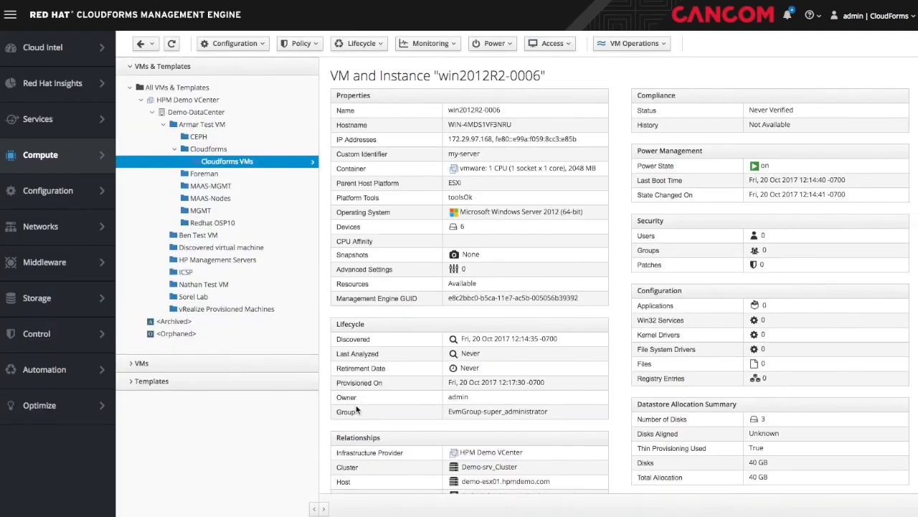
- View win2012R2-0006's Capacity & Utilization charts, then go back to its summary page
{"action": "left_click", "coordinate": [429, 47]}
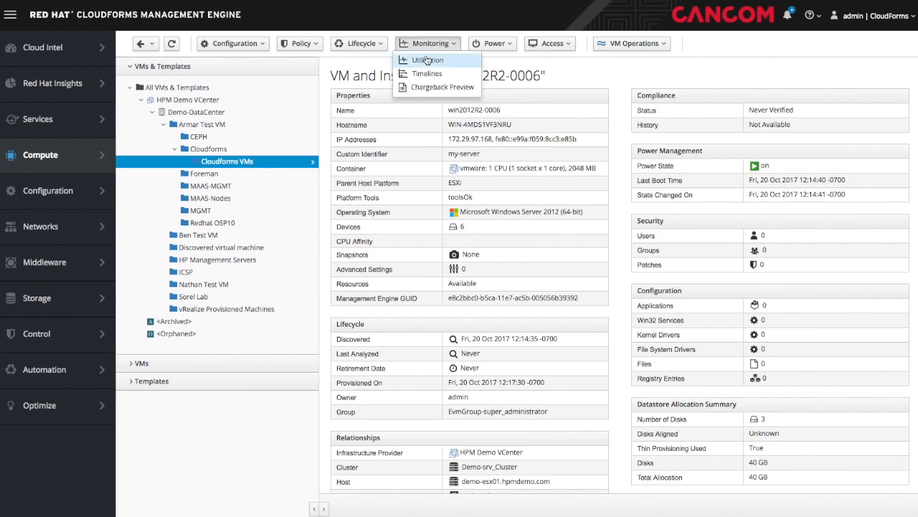
{"action": "left_click", "coordinate": [428, 63]}
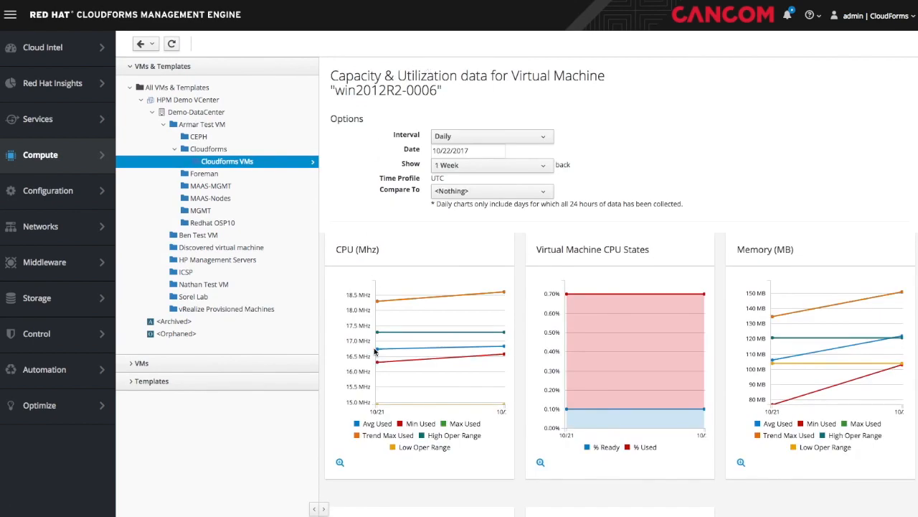
{"action": "mouse_move", "coordinate": [382, 359]}
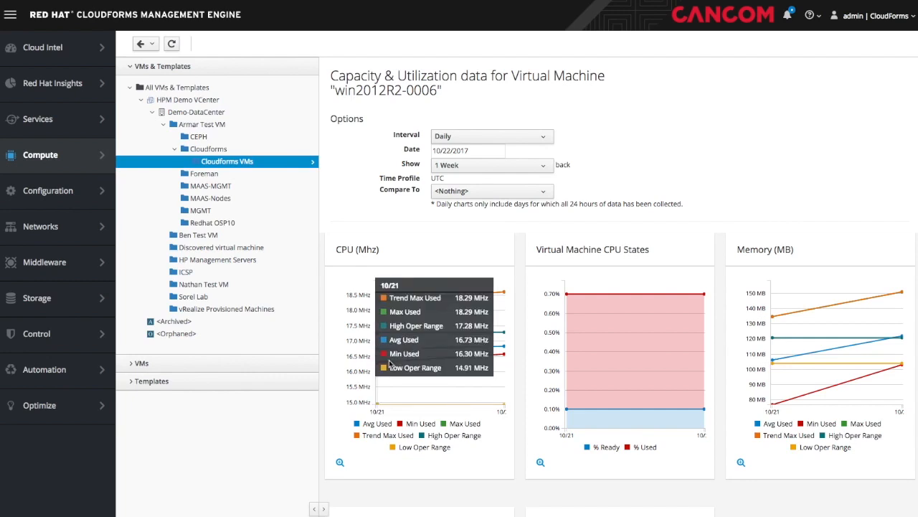
{"action": "mouse_move", "coordinate": [604, 354]}
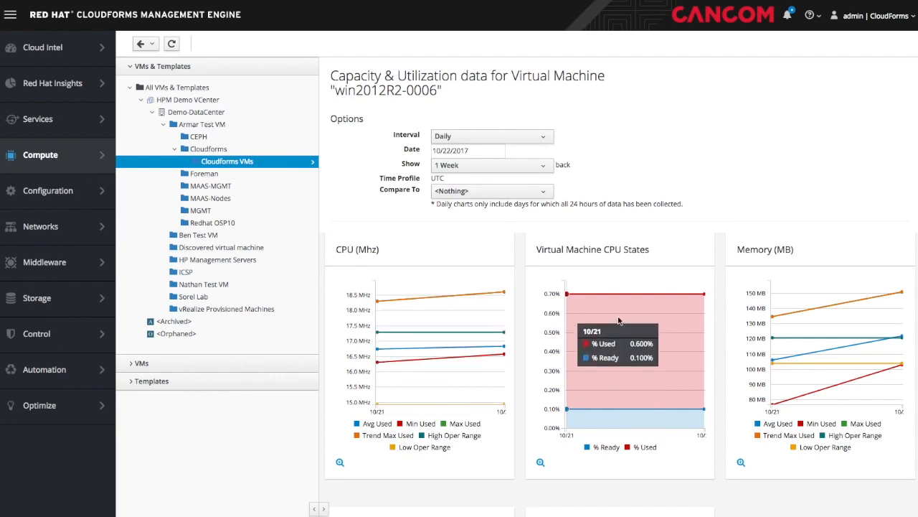
{"action": "mouse_move", "coordinate": [813, 297]}
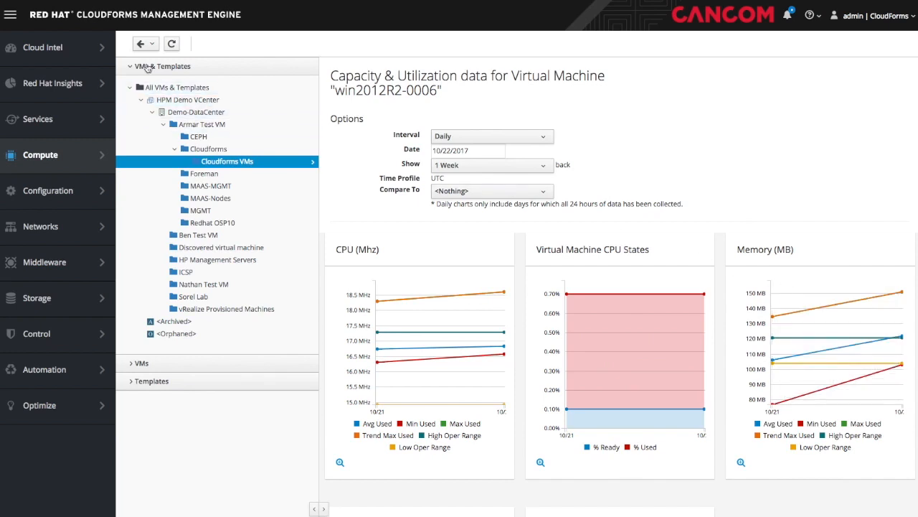
{"action": "left_click", "coordinate": [141, 44]}
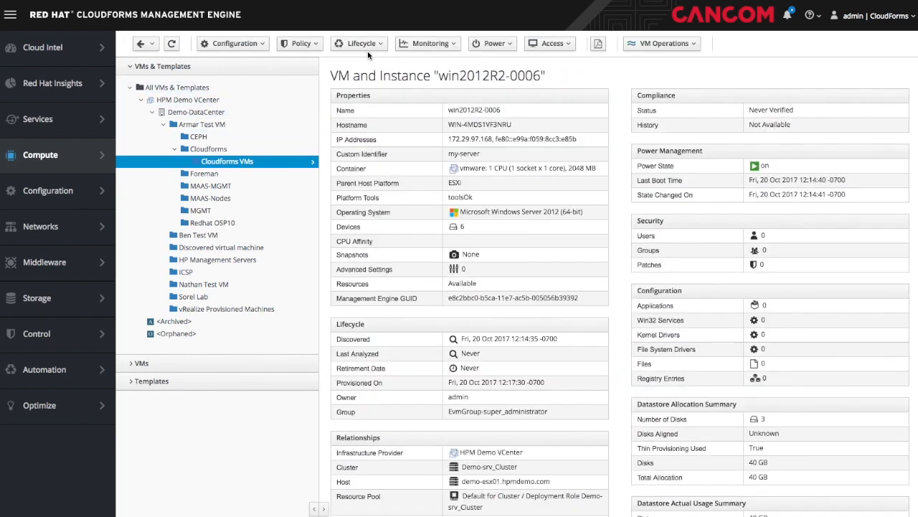
- Restart the guest OS of VM win2012R2-0006 from the Power menu and confirm with OK
{"action": "left_click", "coordinate": [502, 46]}
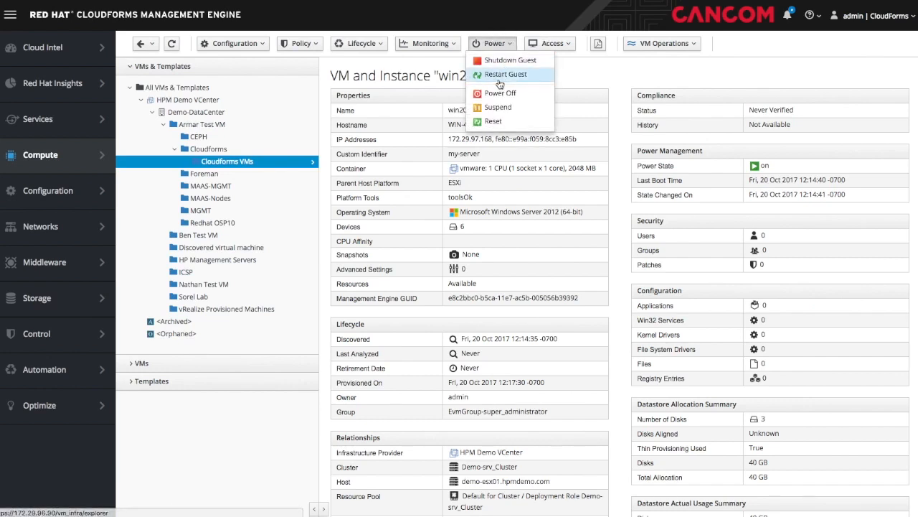
{"action": "left_click", "coordinate": [505, 76]}
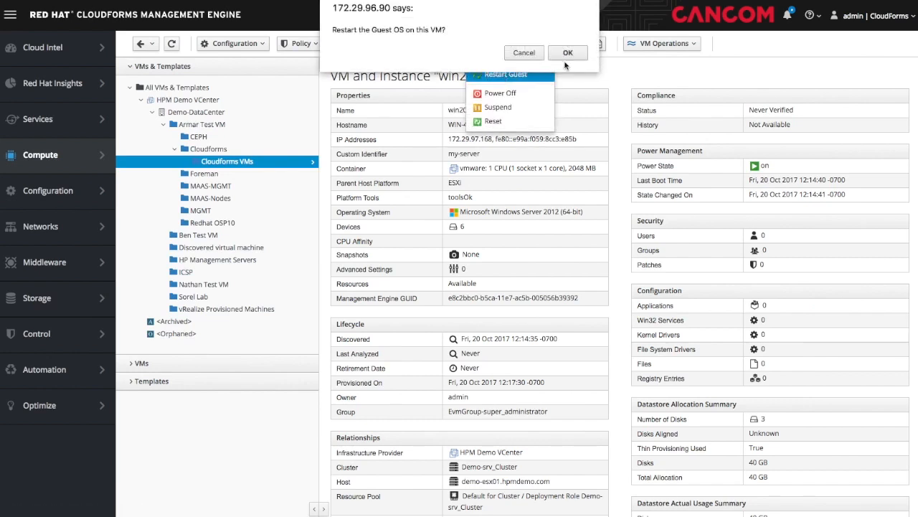
{"action": "left_click", "coordinate": [568, 53]}
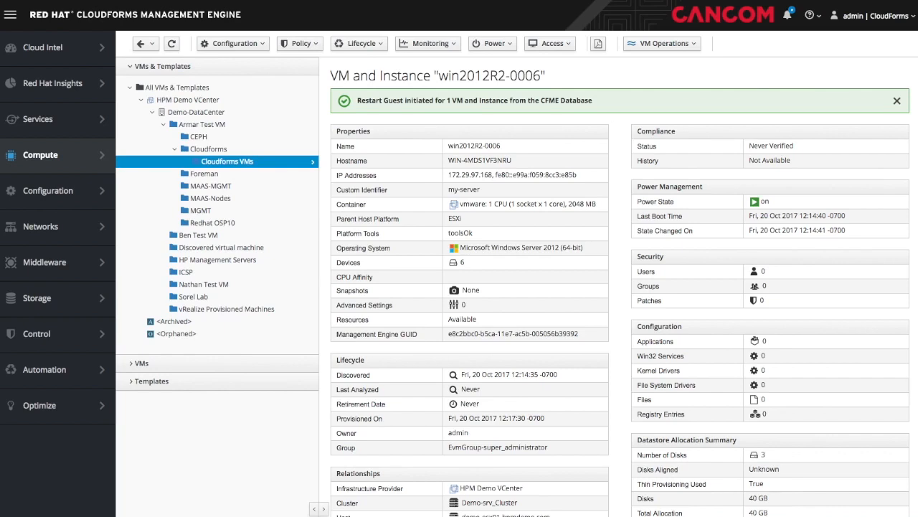
{"action": "mouse_move", "coordinate": [51, 405]}
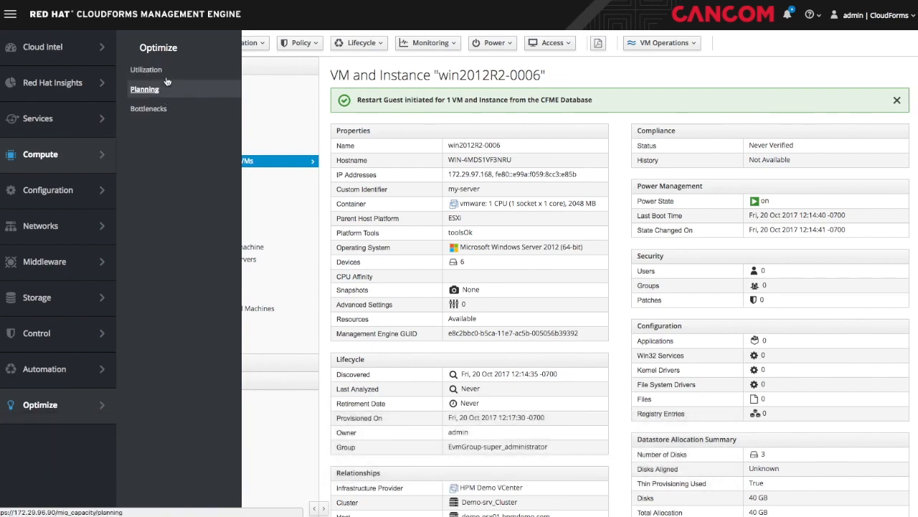
- View Region 1's 4-week CPU, memory and used disk space utilization trend charts
{"action": "left_click", "coordinate": [164, 70]}
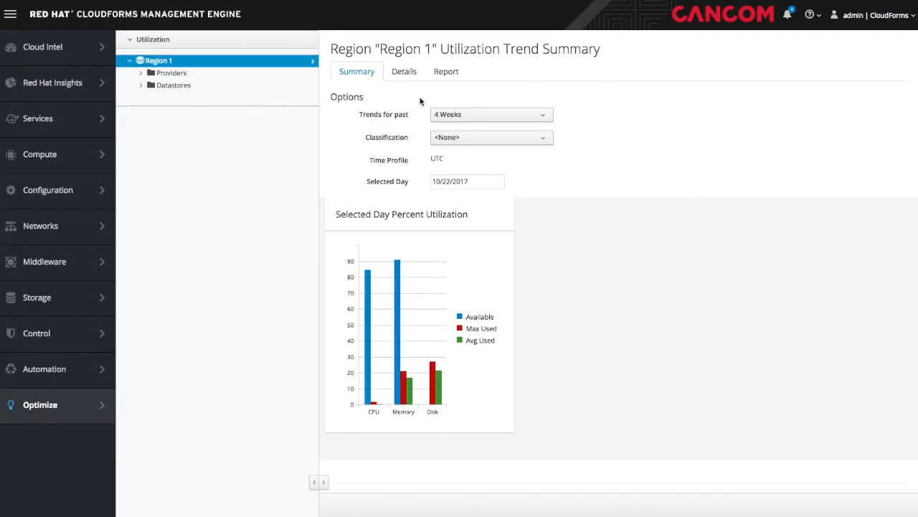
{"action": "left_click", "coordinate": [404, 72]}
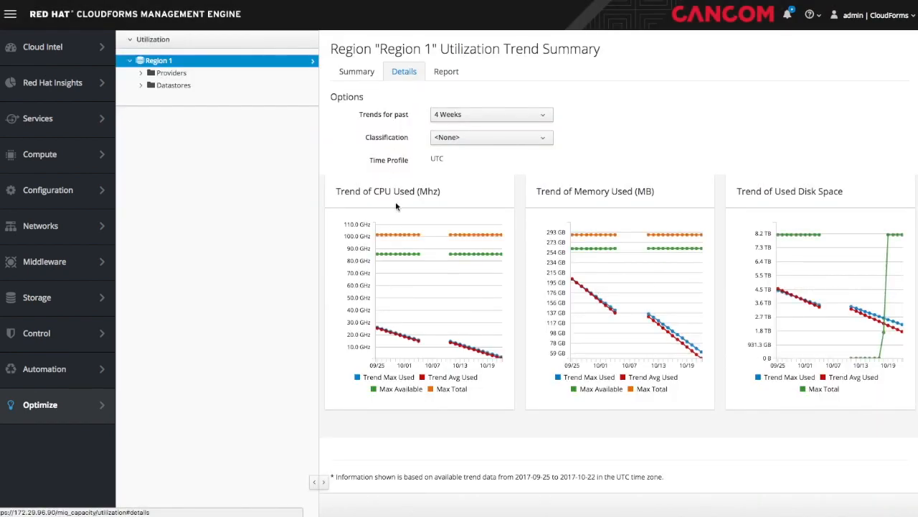
{"action": "mouse_move", "coordinate": [406, 253]}
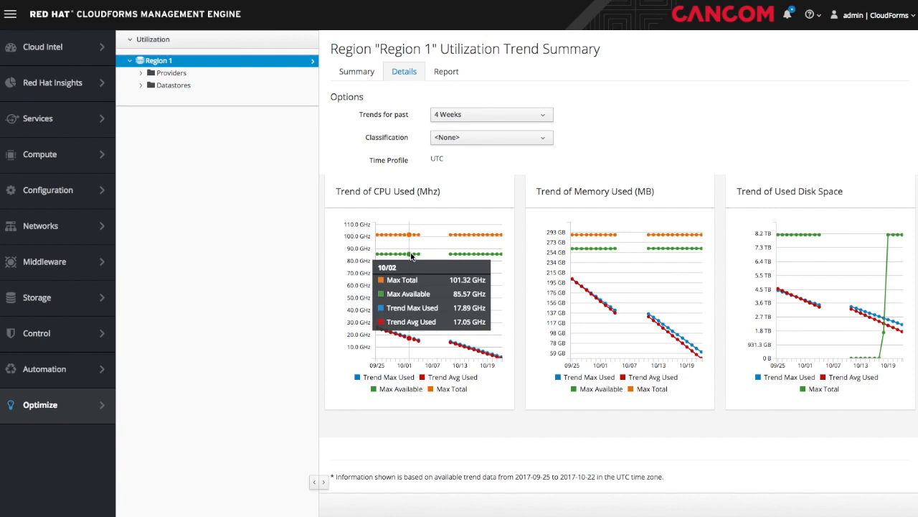
{"action": "mouse_move", "coordinate": [605, 257]}
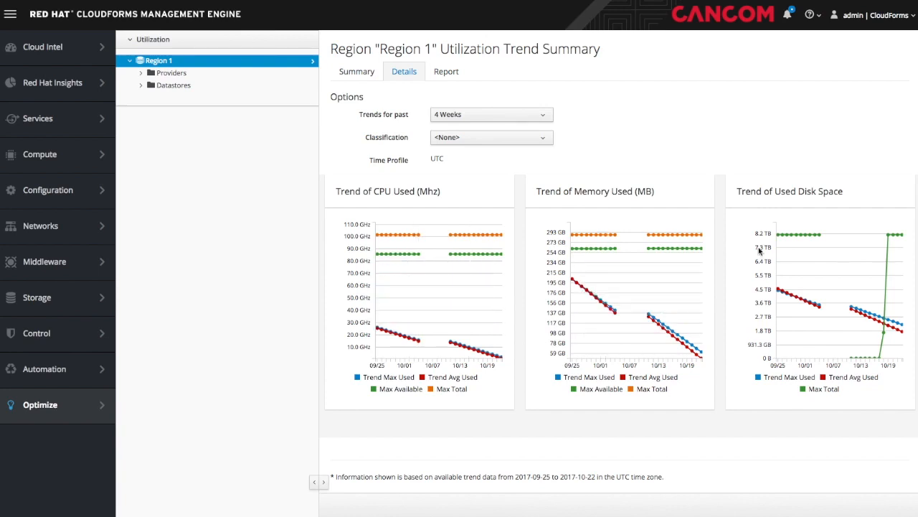
{"action": "mouse_move", "coordinate": [791, 242]}
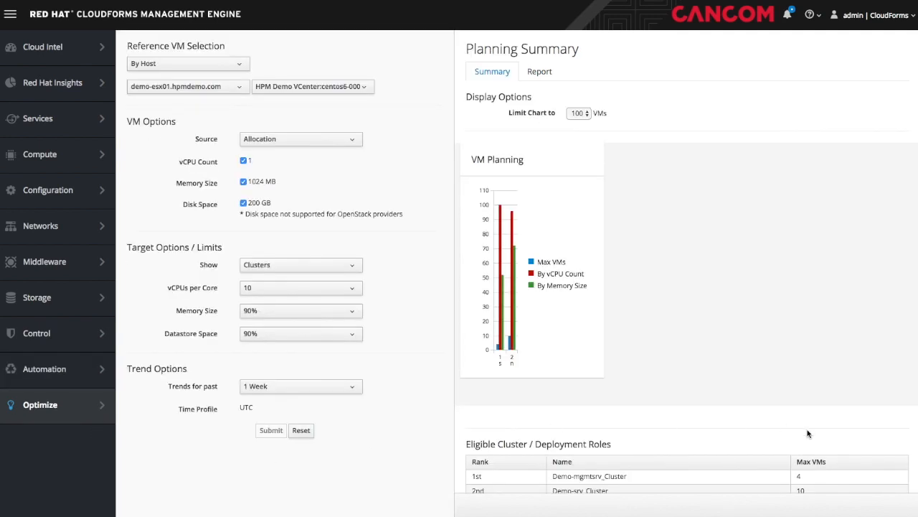
- Show the Planning Summary report of reference VMs fitting across Demo-mgmtsrv_Cluster and Demo-srv_Cluster
{"action": "left_click", "coordinate": [539, 72]}
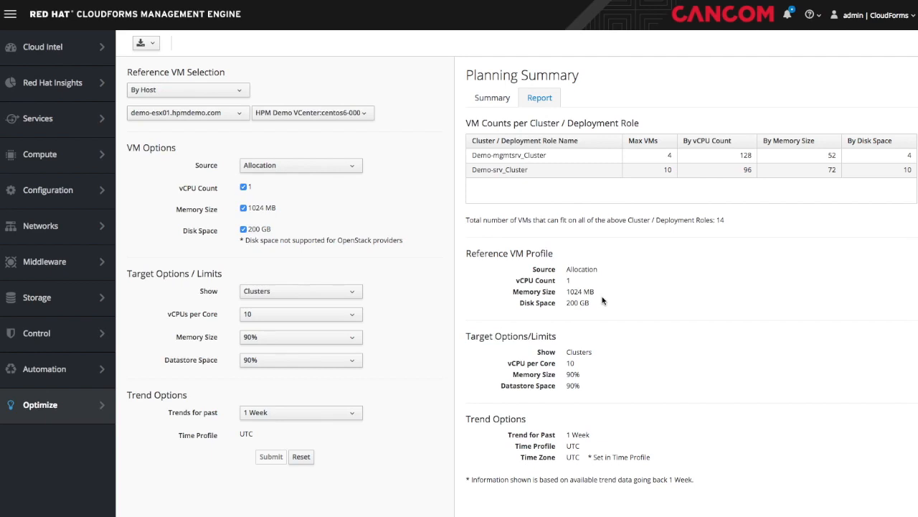
{"action": "mouse_move", "coordinate": [65, 402]}
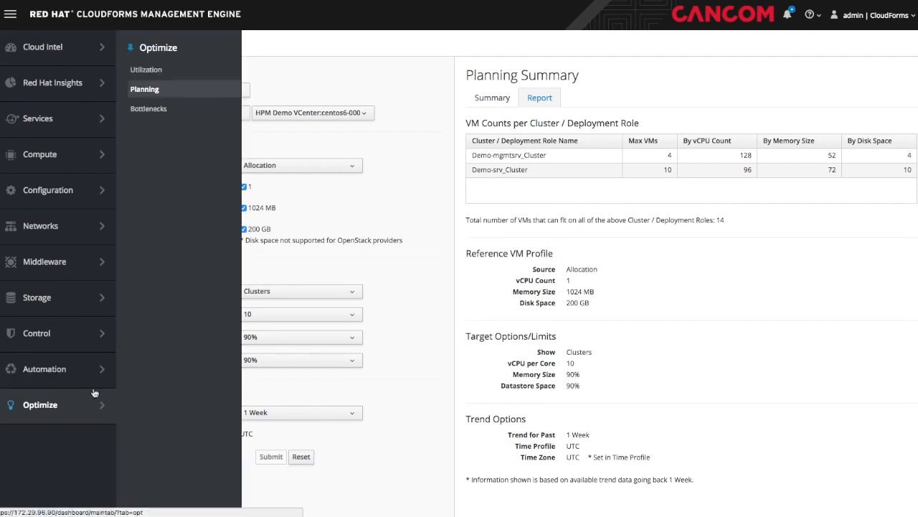
- Open Region 1's Bottlenecks report and scroll through the projected disk, memory and CPU bottleneck events
{"action": "left_click", "coordinate": [144, 113]}
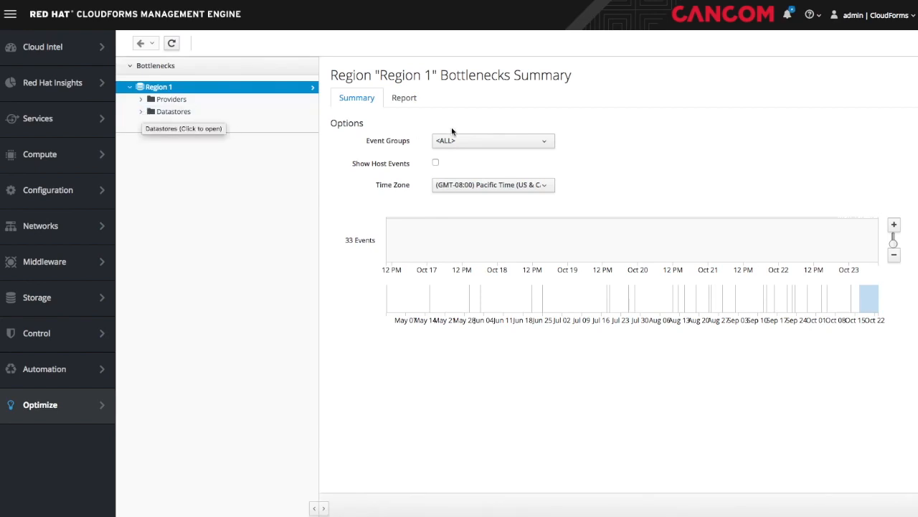
{"action": "left_click", "coordinate": [402, 99]}
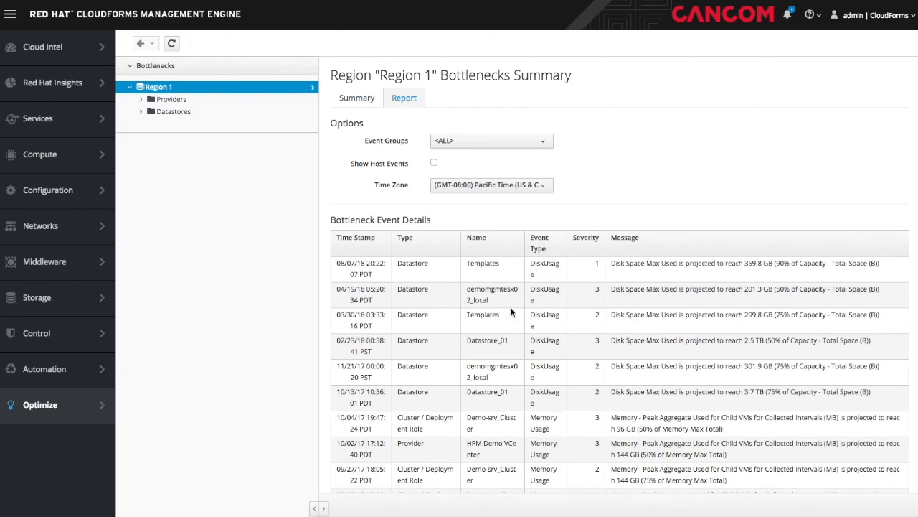
{"action": "scroll", "coordinate": [511, 312], "scroll_direction": "down", "scroll_amount": 3}
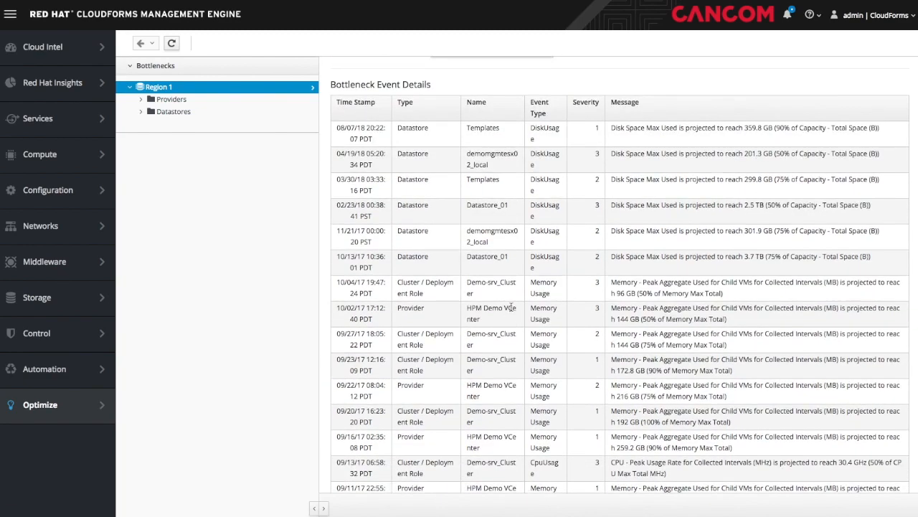
{"action": "scroll", "coordinate": [511, 307], "scroll_direction": "down", "scroll_amount": 2}
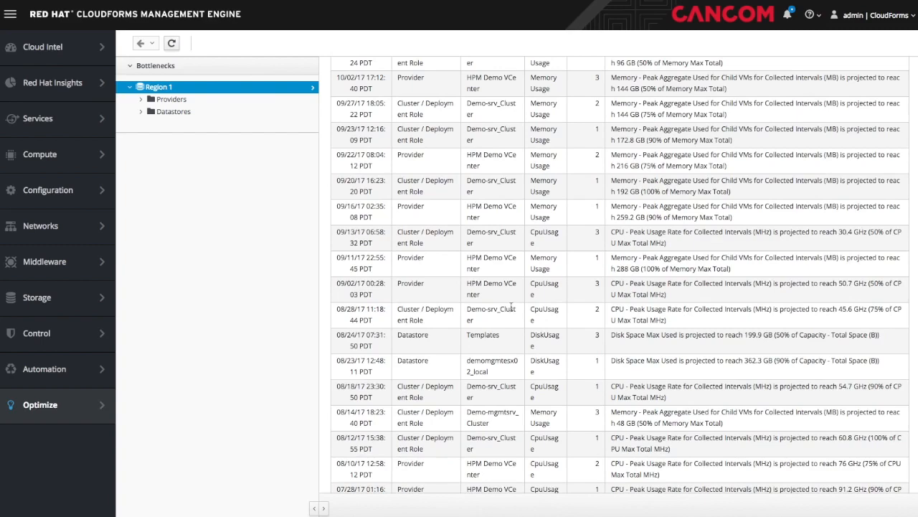
{"action": "scroll", "coordinate": [511, 307], "scroll_direction": "down", "scroll_amount": 2}
{"action": "scroll", "coordinate": [511, 309], "scroll_direction": "up", "scroll_amount": 7}
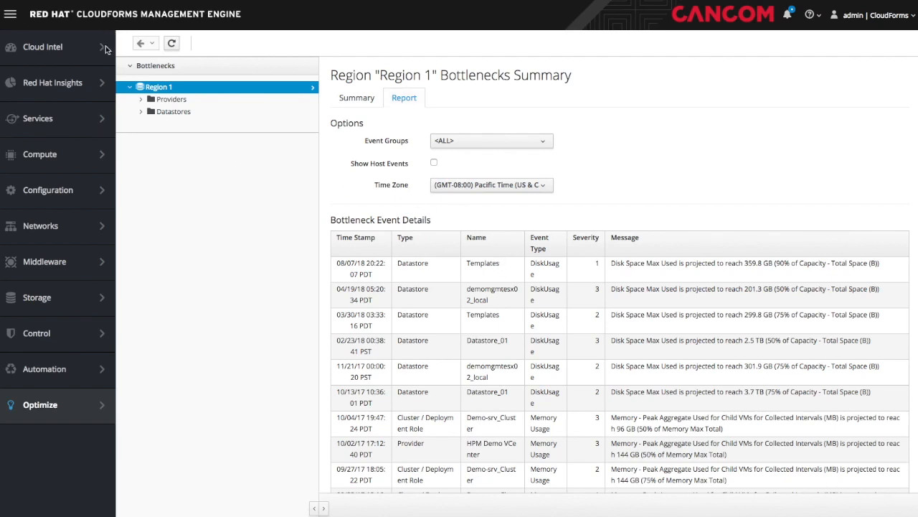
- Bring up the Cloud Intel flyout menu in the left navigation
{"action": "mouse_move", "coordinate": [57, 47]}
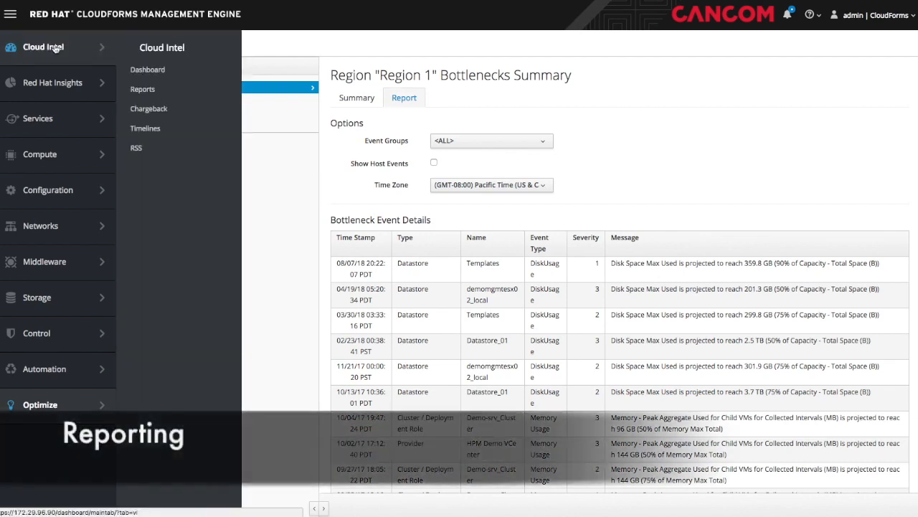
- Open the Cloud Intel reports tree and look at the Configuration Management Virtual Machines reports
{"action": "left_click", "coordinate": [150, 91]}
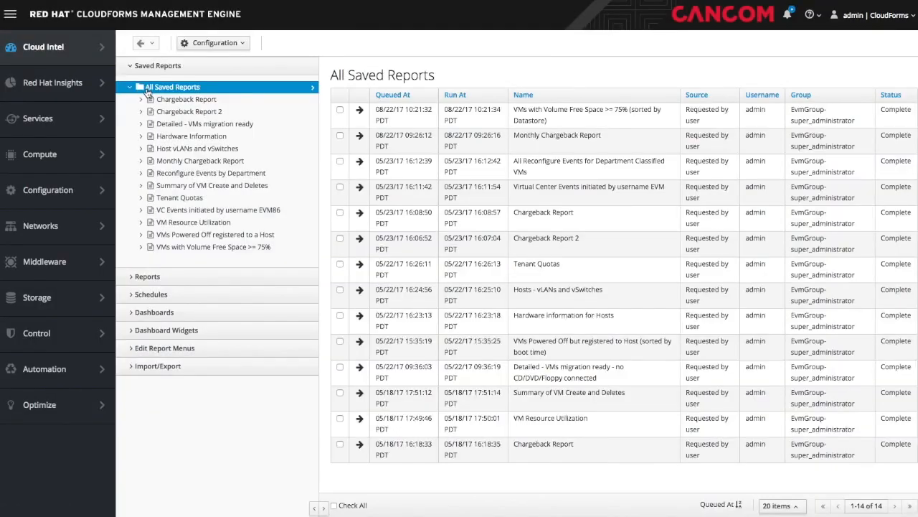
{"action": "left_click", "coordinate": [140, 277]}
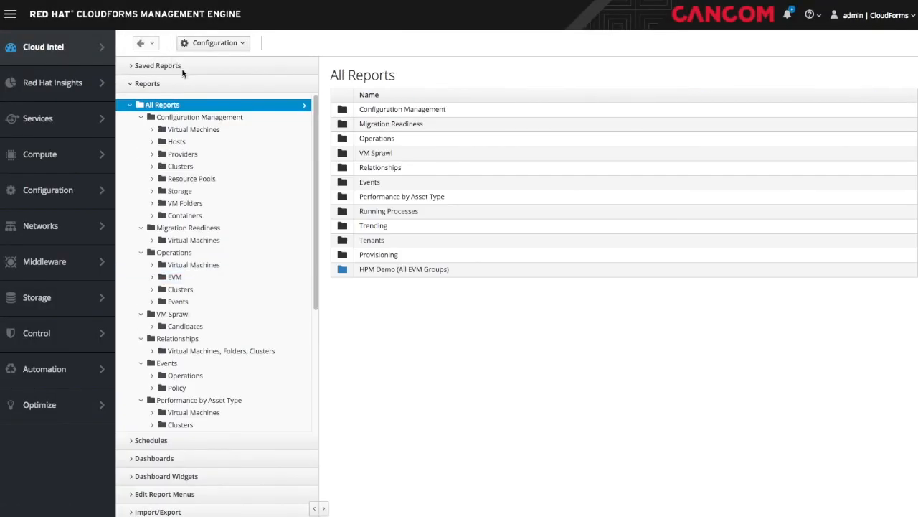
{"action": "left_click", "coordinate": [194, 129]}
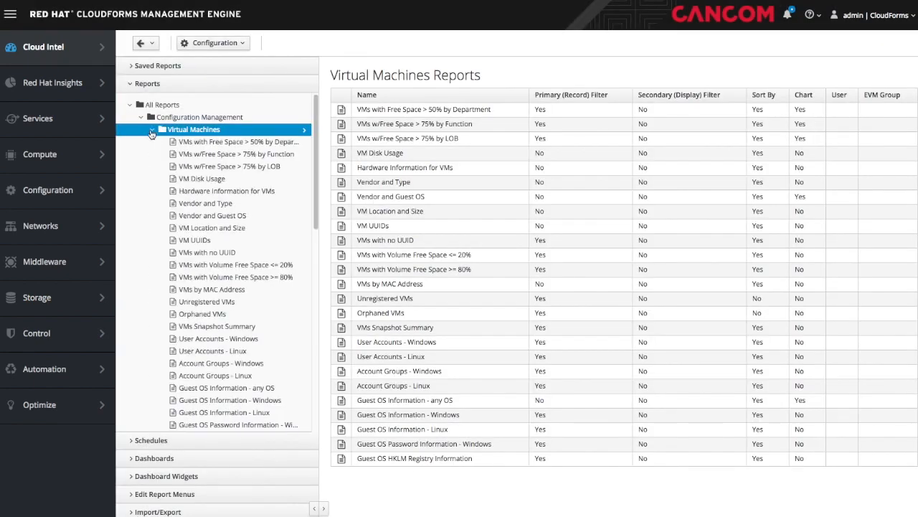
{"action": "left_click", "coordinate": [152, 130]}
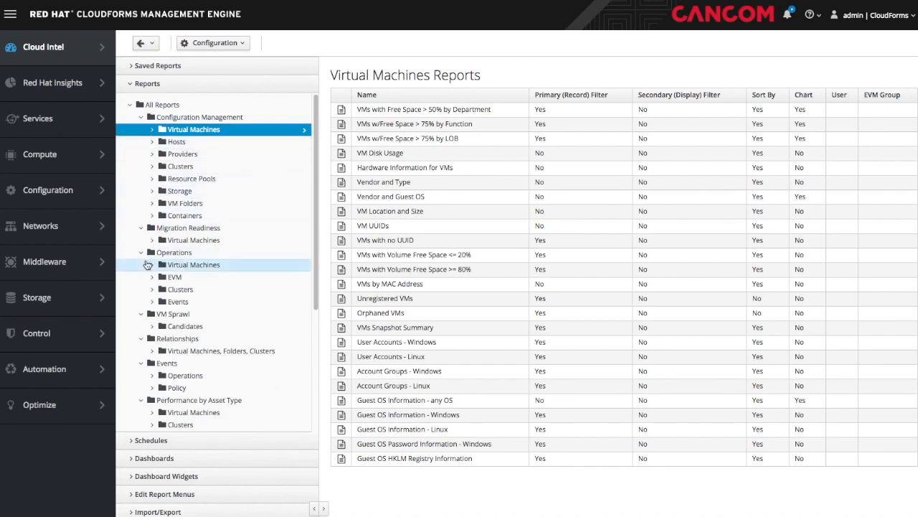
- Browse the Operations Virtual Machines and VM Sprawl Candidates report folders
{"action": "left_click_drag", "start_coordinate": [318, 251], "coordinate": [312, 314]}
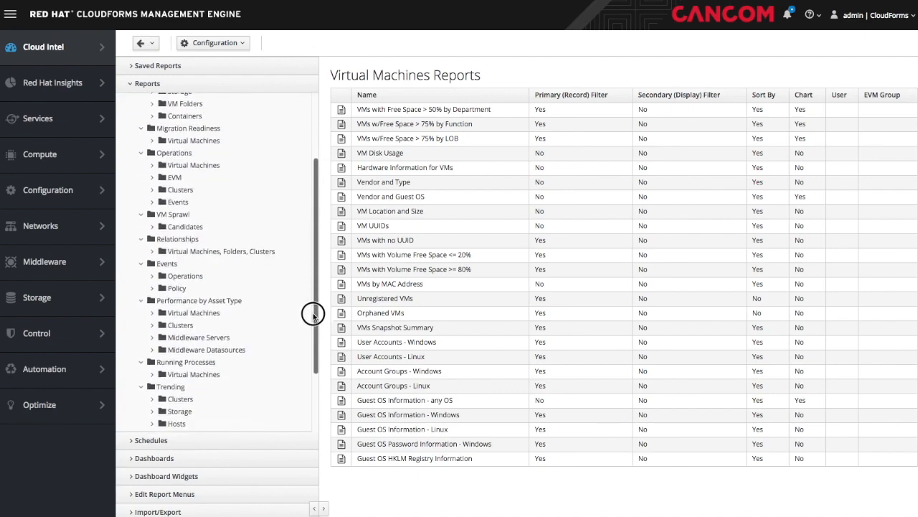
{"action": "left_click", "coordinate": [183, 165]}
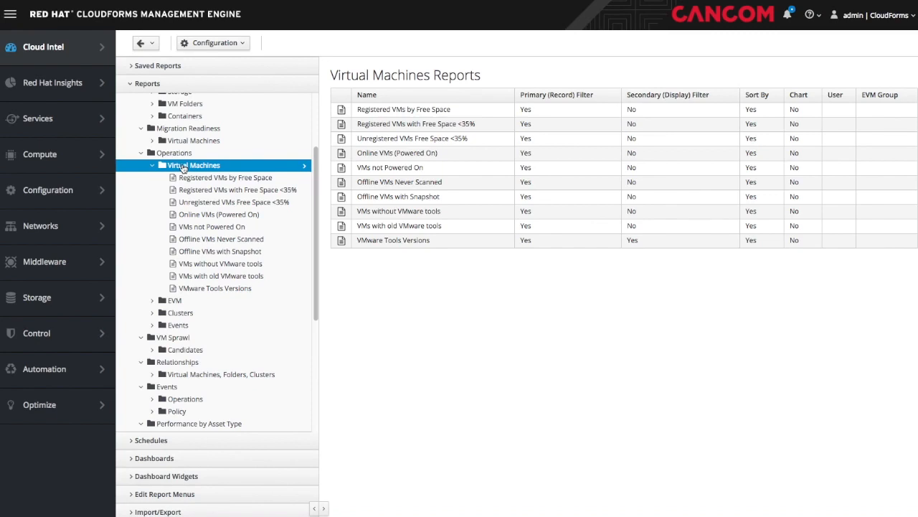
{"action": "left_click", "coordinate": [183, 350]}
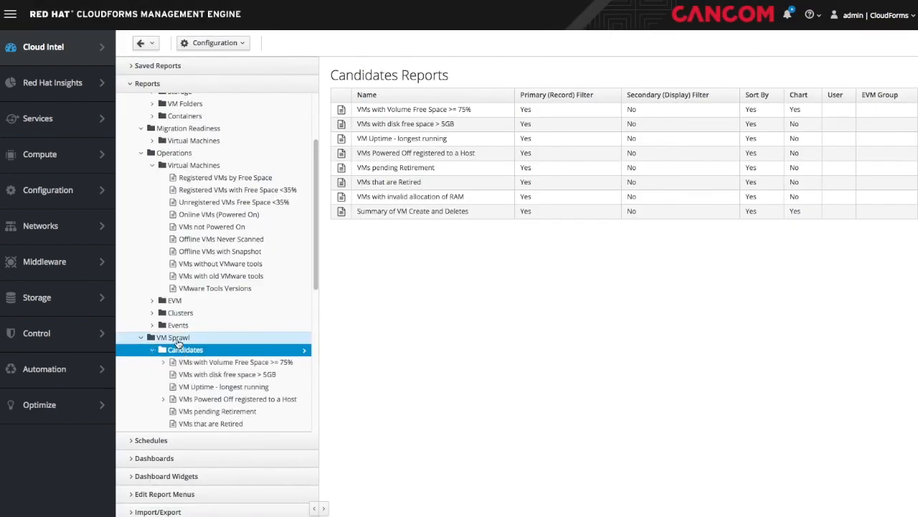
{"action": "scroll", "coordinate": [179, 344], "scroll_direction": "down", "scroll_amount": 5}
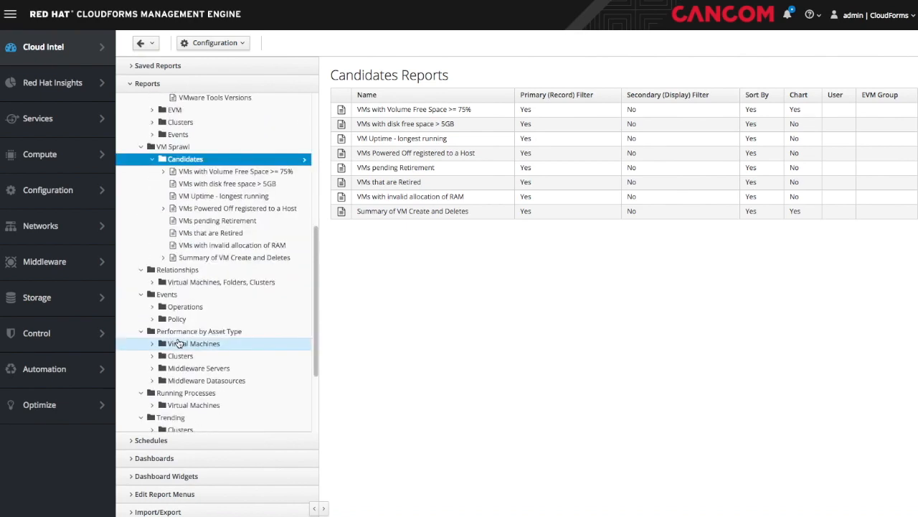
{"action": "left_click_drag", "start_coordinate": [312, 311], "coordinate": [313, 368]}
- Open the Trending Storage report 'Datastore Capacity Trend over 6 mos.'
{"action": "left_click", "coordinate": [180, 314]}
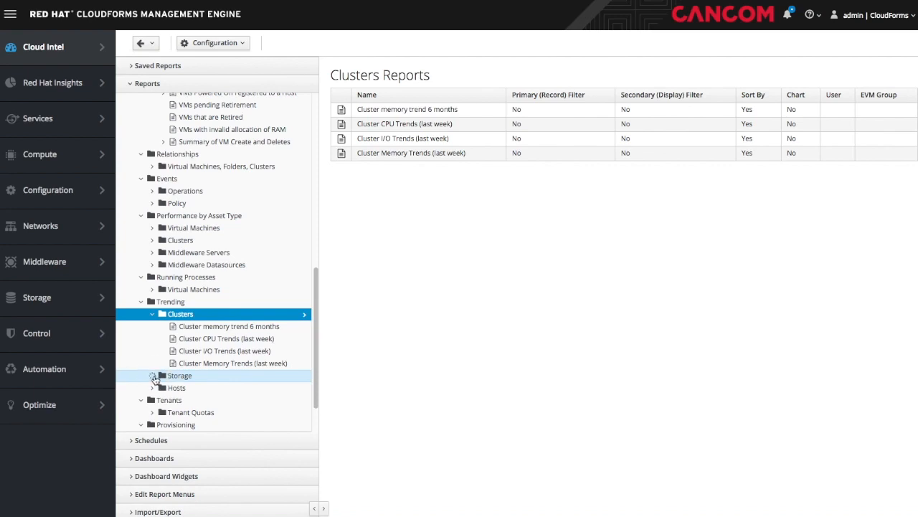
{"action": "left_click", "coordinate": [153, 376]}
{"action": "left_click", "coordinate": [199, 387]}
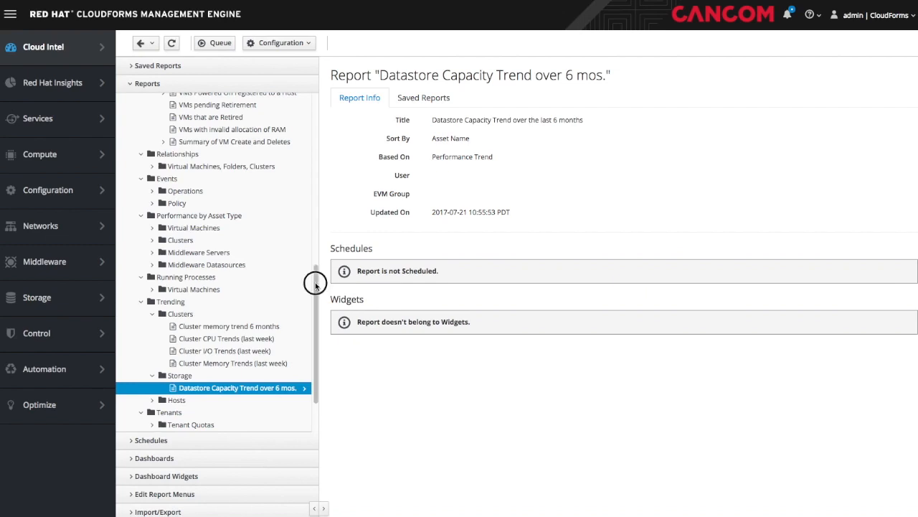
- On the Default Dashboard, move Guest OS Information and Top CPU Consumers to the top row
{"action": "mouse_move", "coordinate": [71, 58]}
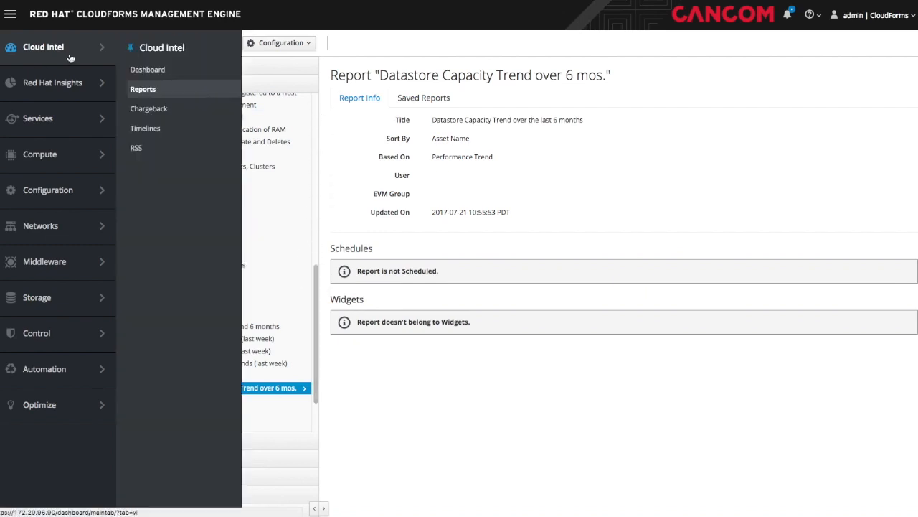
{"action": "left_click", "coordinate": [146, 72]}
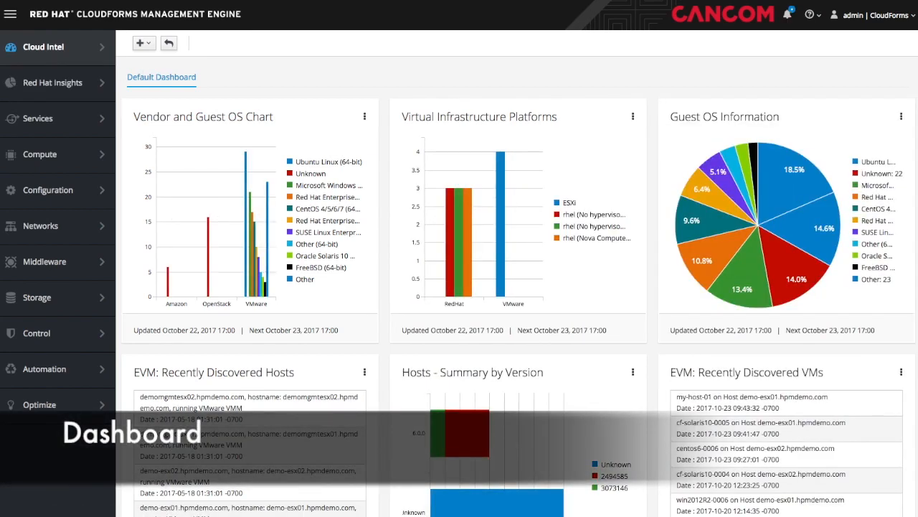
{"action": "left_click_drag", "start_coordinate": [493, 118], "coordinate": [213, 124]}
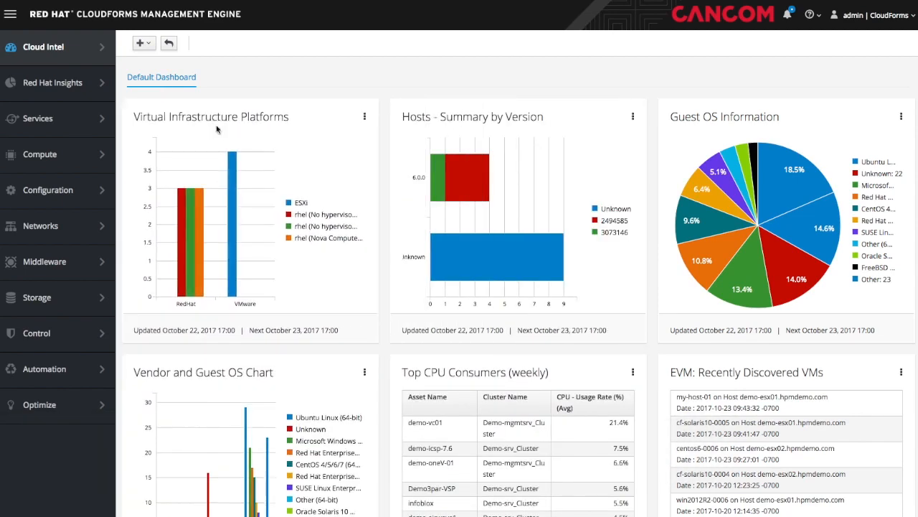
{"action": "left_click_drag", "start_coordinate": [521, 371], "coordinate": [496, 107]}
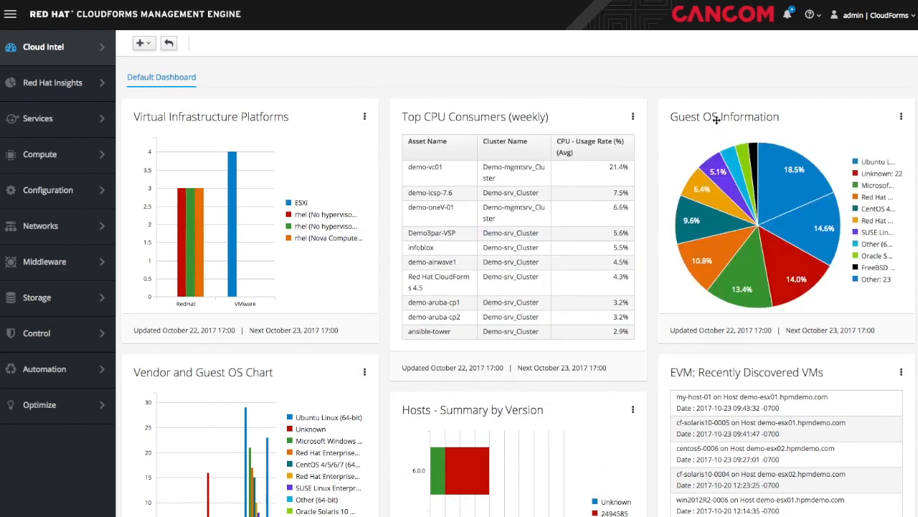
{"action": "left_click_drag", "start_coordinate": [693, 117], "coordinate": [199, 110]}
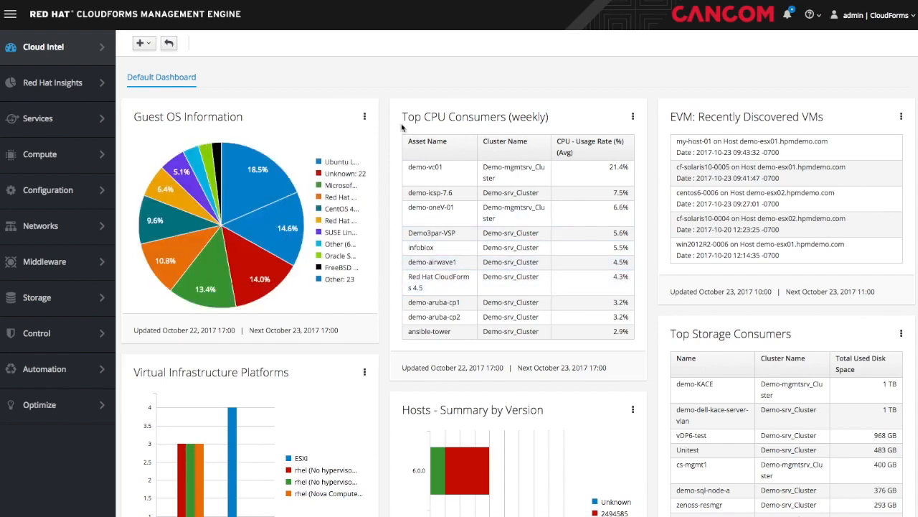
{"action": "left_click", "coordinate": [364, 118]}
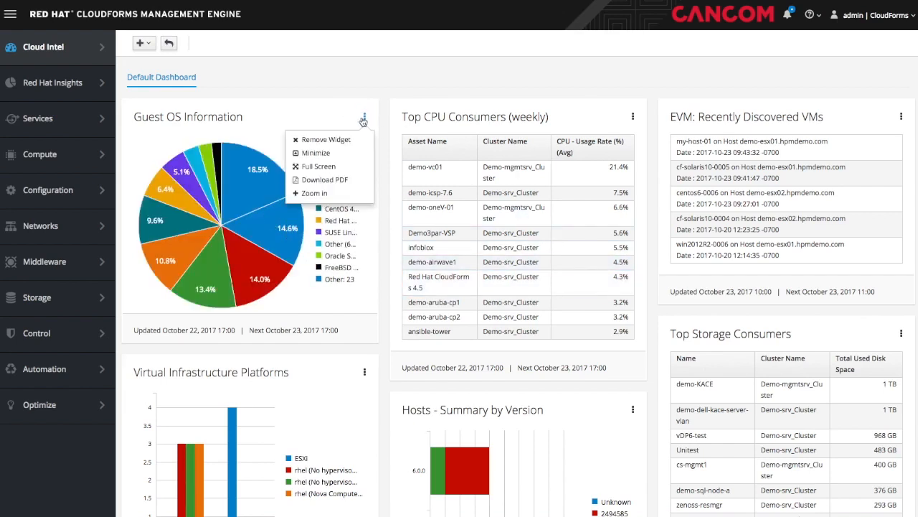
{"action": "left_click", "coordinate": [318, 167]}
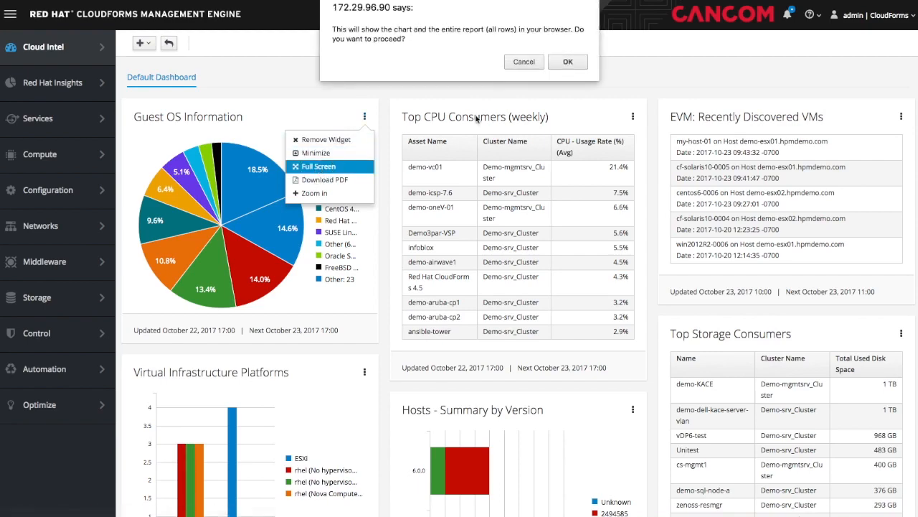
{"action": "left_click", "coordinate": [569, 59]}
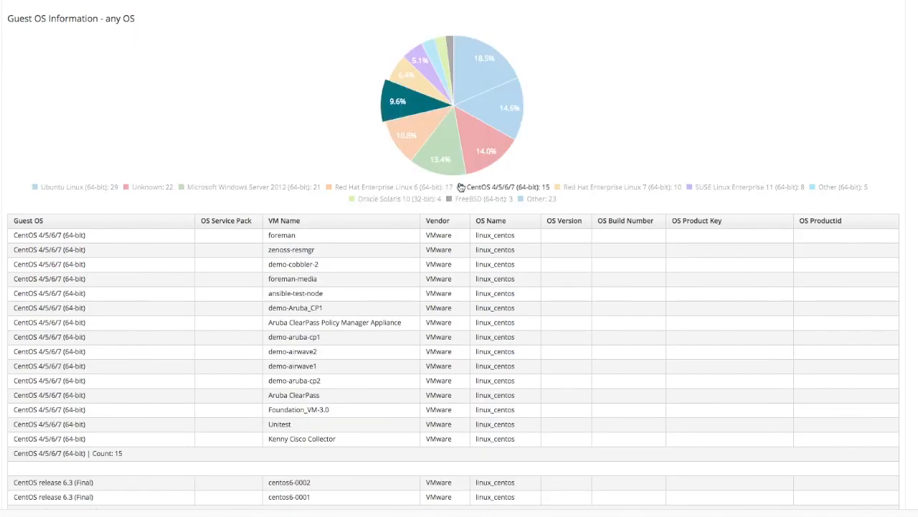
{"action": "scroll", "coordinate": [449, 311], "scroll_direction": "down", "scroll_amount": 10}
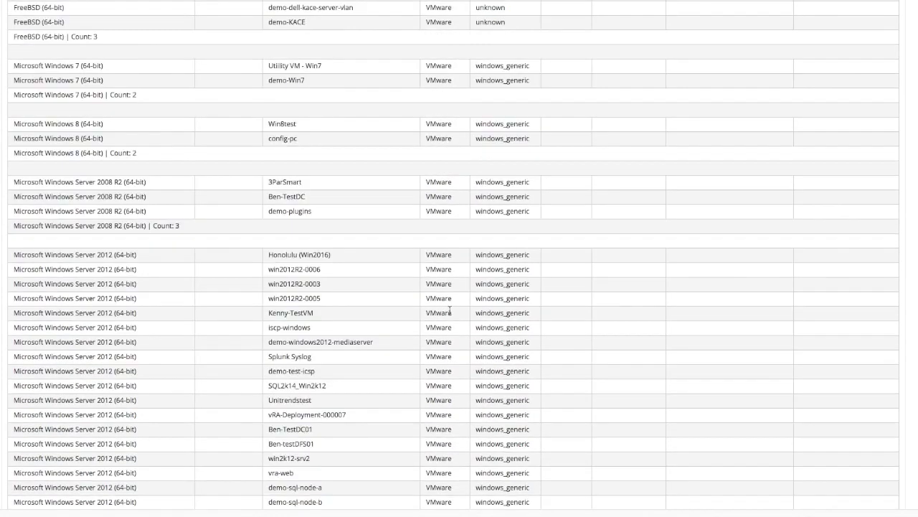
{"action": "scroll", "coordinate": [450, 311], "scroll_direction": "up", "scroll_amount": 10}
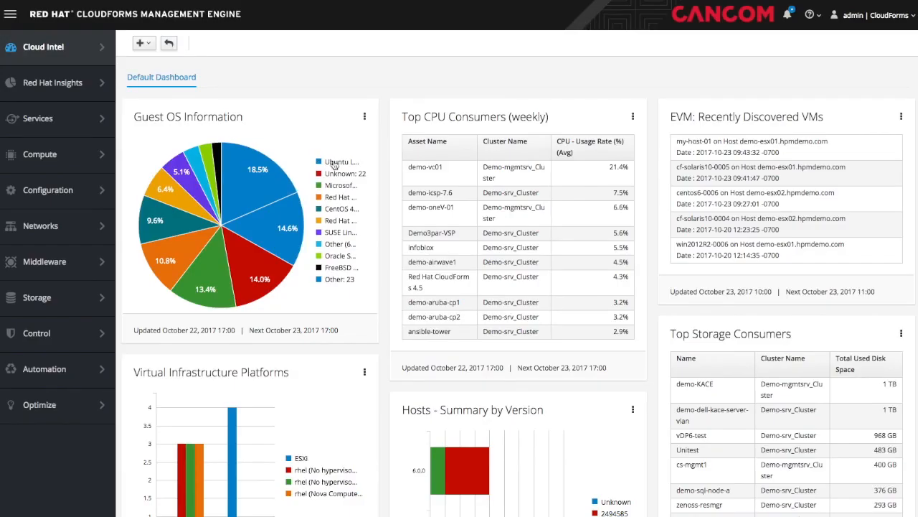
{"action": "scroll", "coordinate": [388, 324], "scroll_direction": "down", "scroll_amount": 3}
{"action": "scroll", "coordinate": [387, 324], "scroll_direction": "down", "scroll_amount": 2}
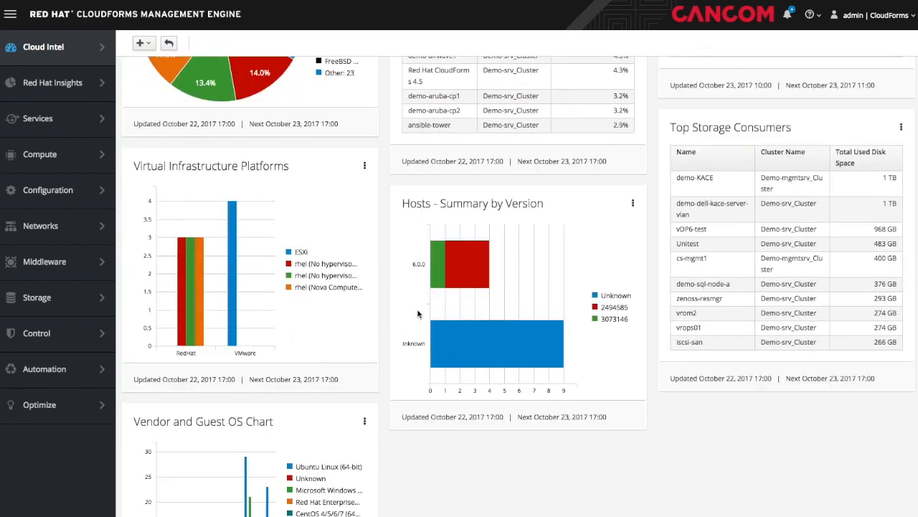
{"action": "left_click", "coordinate": [902, 130]}
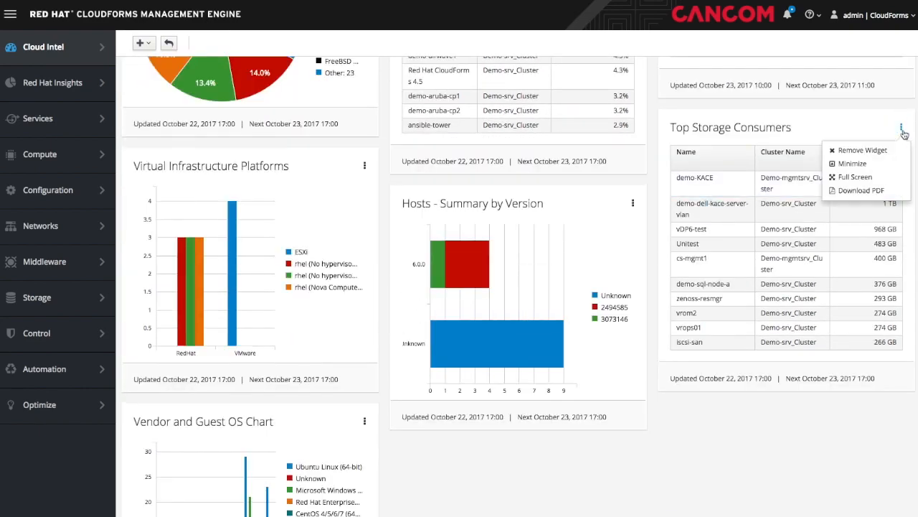
{"action": "left_click", "coordinate": [855, 178]}
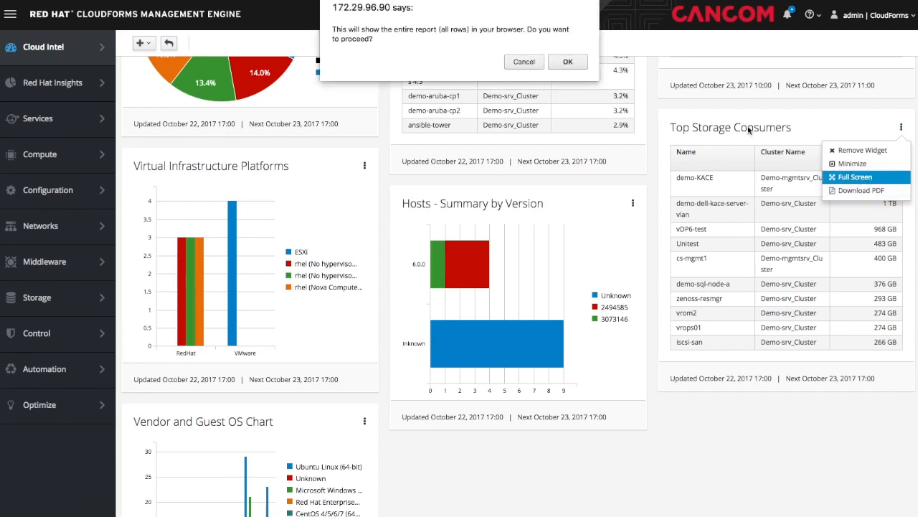
{"action": "left_click", "coordinate": [568, 63]}
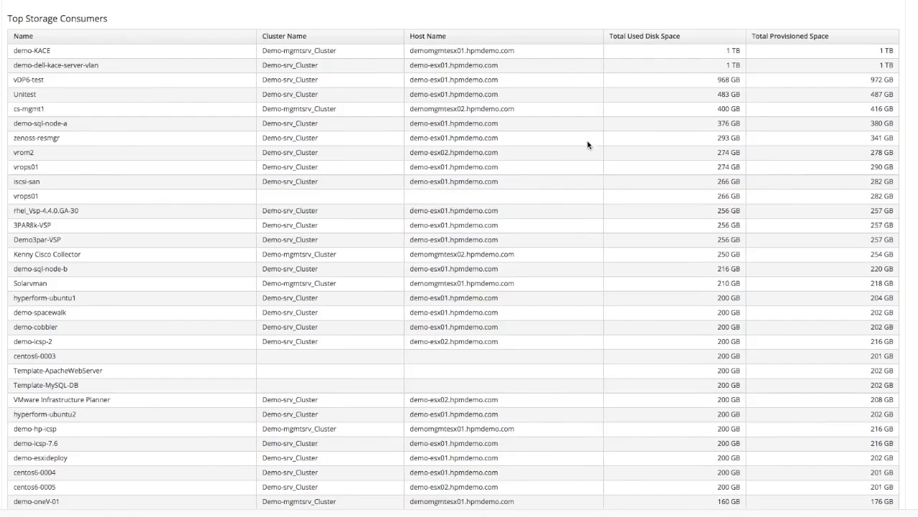
{"action": "scroll", "coordinate": [917, 106], "scroll_direction": "down", "scroll_amount": 4}
{"action": "scroll", "coordinate": [917, 106], "scroll_direction": "up", "scroll_amount": 2}
{"action": "scroll", "coordinate": [917, 106], "scroll_direction": "up", "scroll_amount": 3}
{"action": "key", "text": "super+w"}
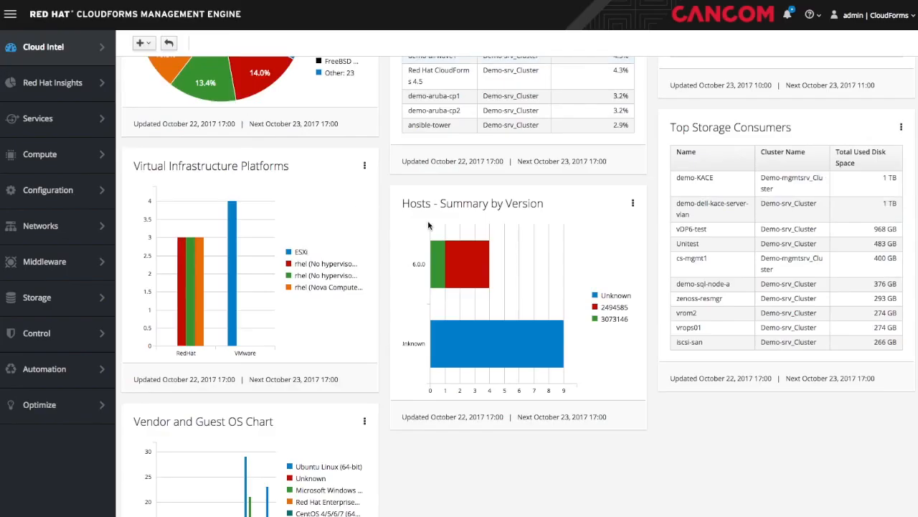
{"action": "scroll", "coordinate": [428, 225], "scroll_direction": "down", "scroll_amount": 3}
{"action": "scroll", "coordinate": [428, 224], "scroll_direction": "up", "scroll_amount": 5}
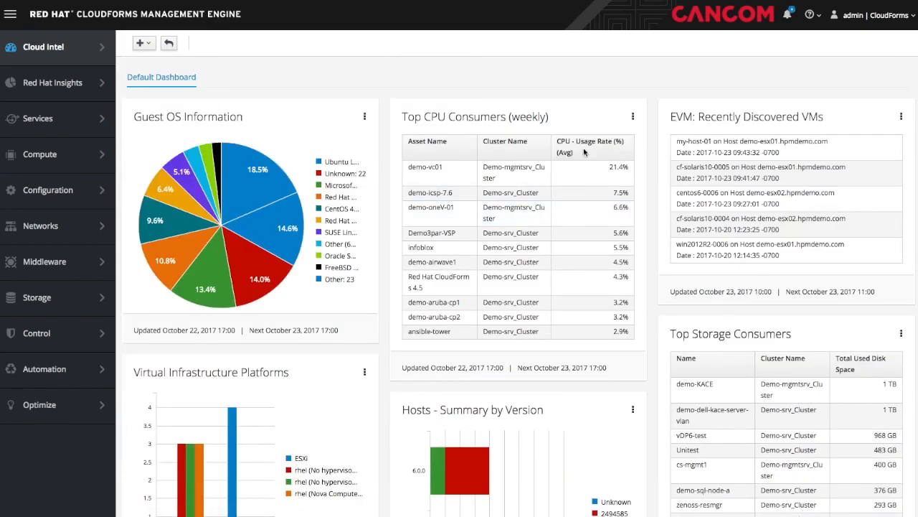
{"action": "scroll", "coordinate": [544, 180], "scroll_direction": "down", "scroll_amount": 5}
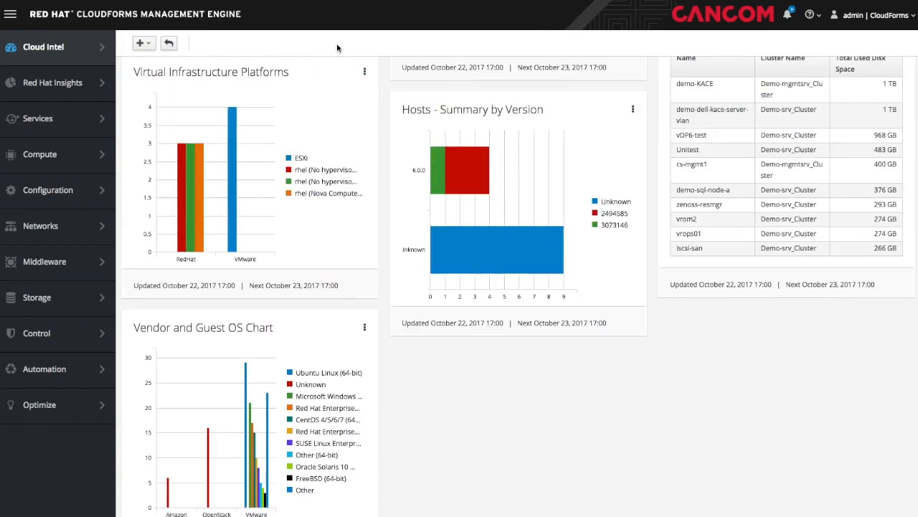
{"action": "left_click", "coordinate": [365, 72]}
{"action": "left_click", "coordinate": [324, 148]}
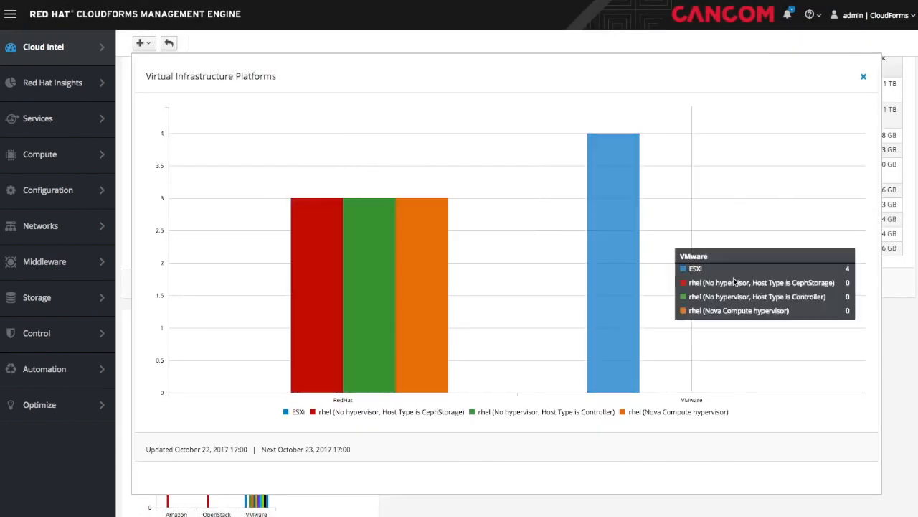
{"action": "mouse_move", "coordinate": [587, 329]}
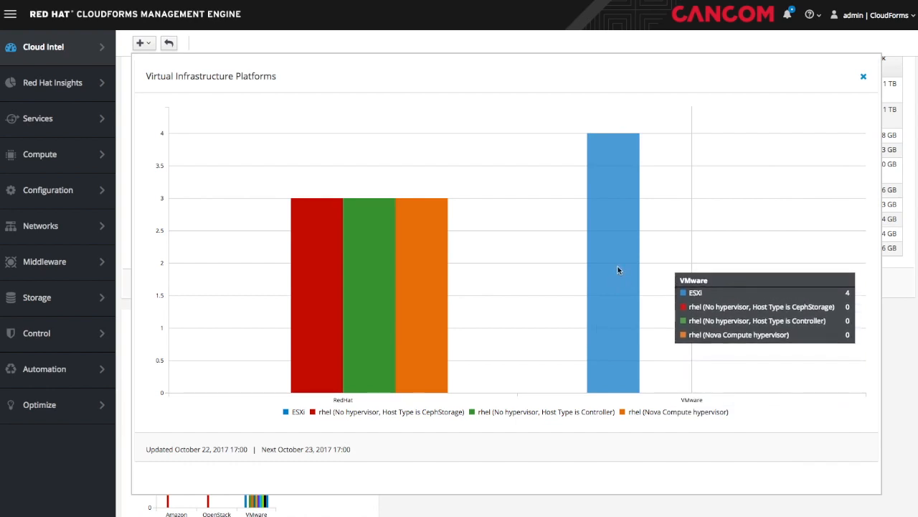
{"action": "mouse_move", "coordinate": [336, 366]}
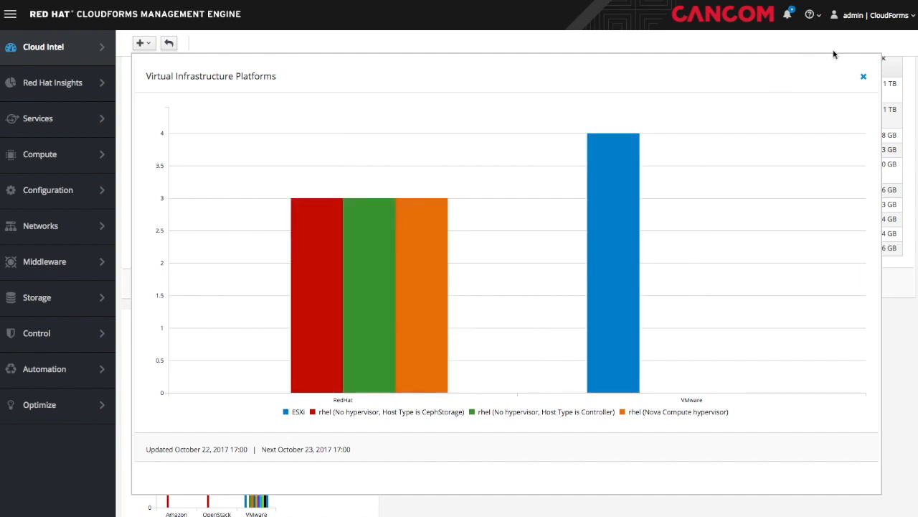
{"action": "left_click", "coordinate": [864, 79]}
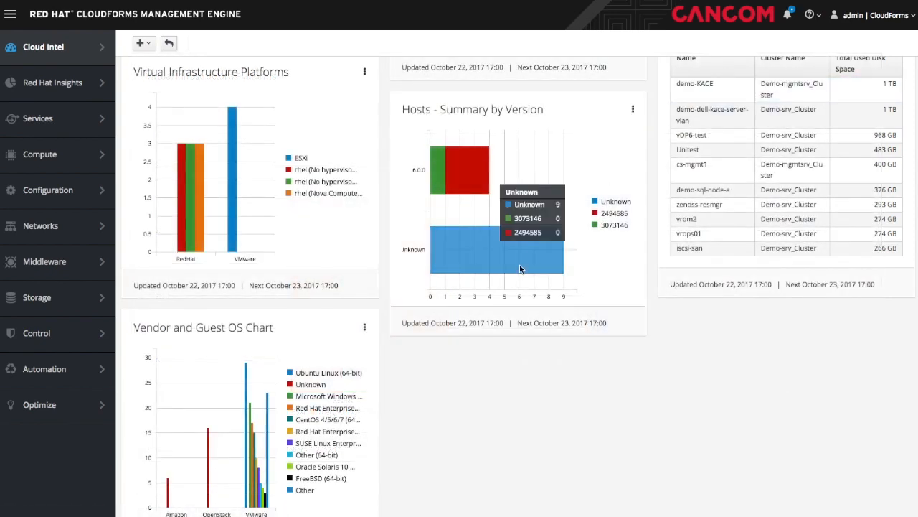
{"action": "scroll", "coordinate": [519, 265], "scroll_direction": "down", "scroll_amount": 10}
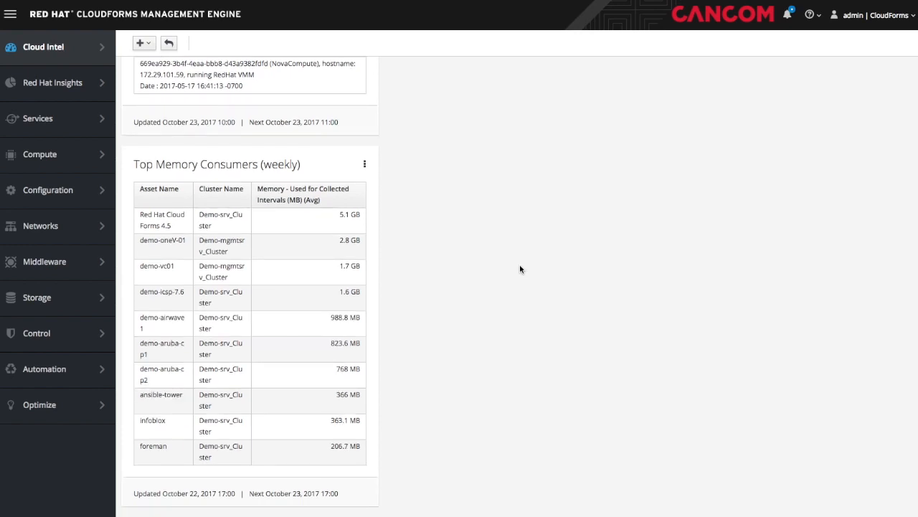
{"action": "left_click", "coordinate": [366, 165]}
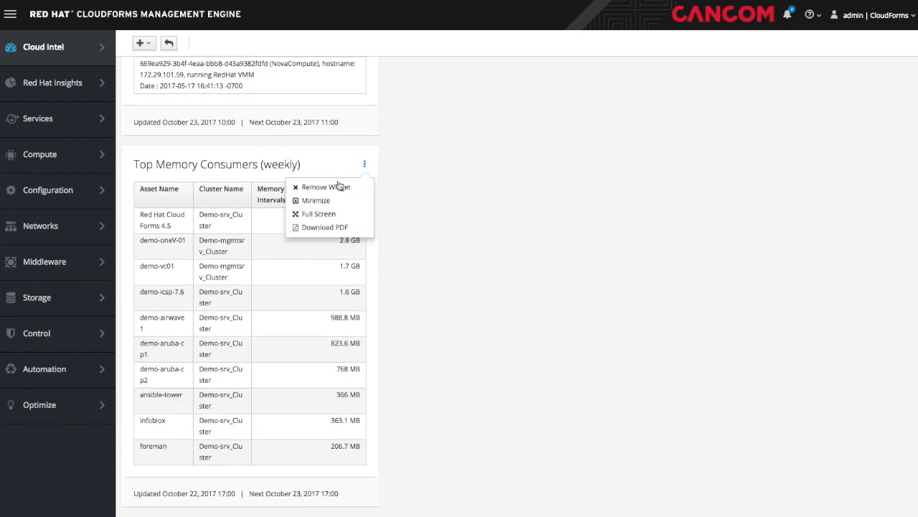
{"action": "left_click", "coordinate": [327, 214]}
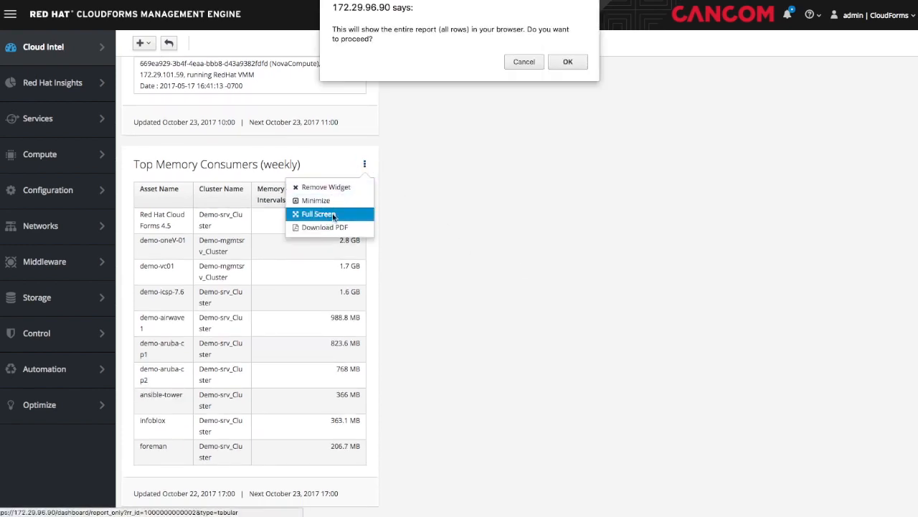
{"action": "left_click", "coordinate": [574, 63]}
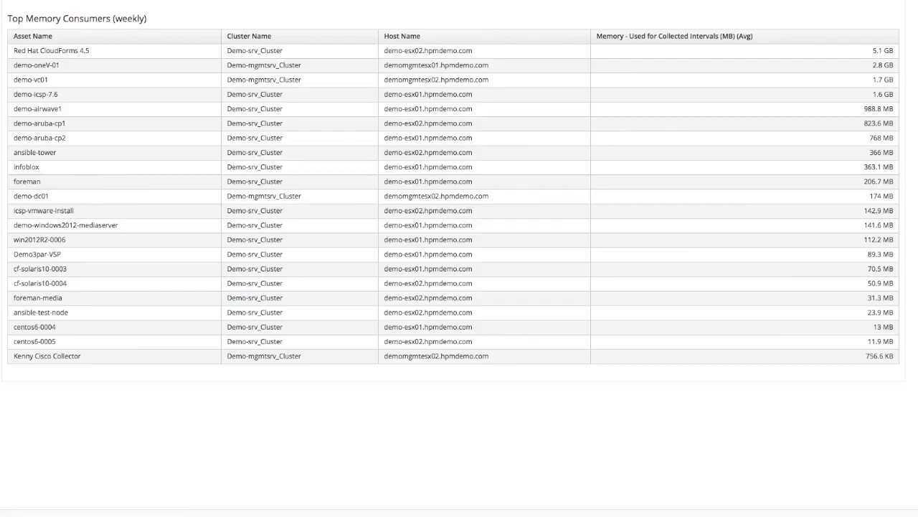
{"action": "key", "text": "super+w"}
{"action": "mouse_move", "coordinate": [92, 59]}
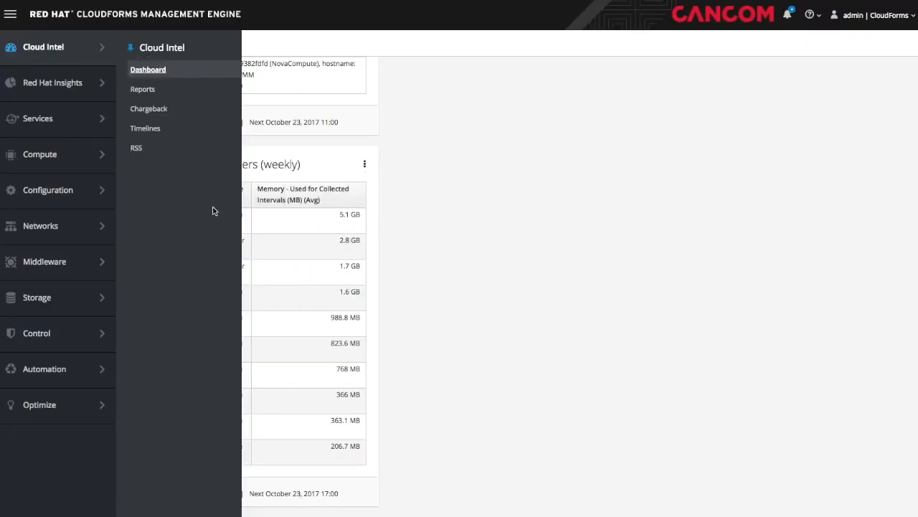
{"action": "left_click", "coordinate": [147, 69]}
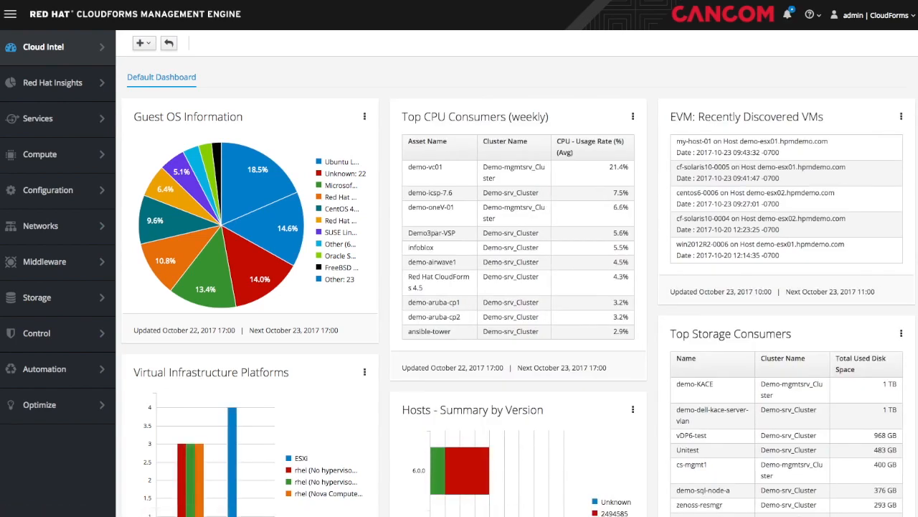